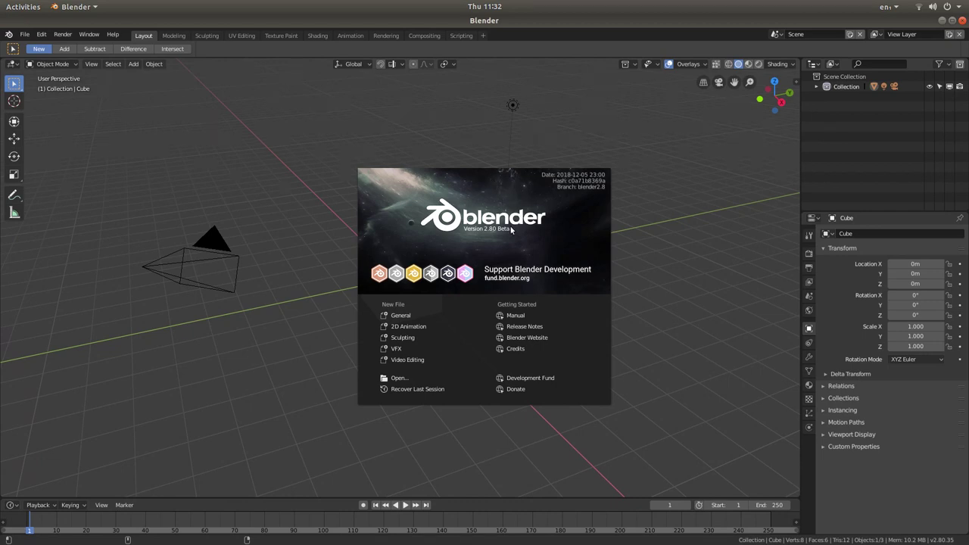
# Dismiss the splash screen and delete the default cube from the scene.
pyautogui.click(453, 237)
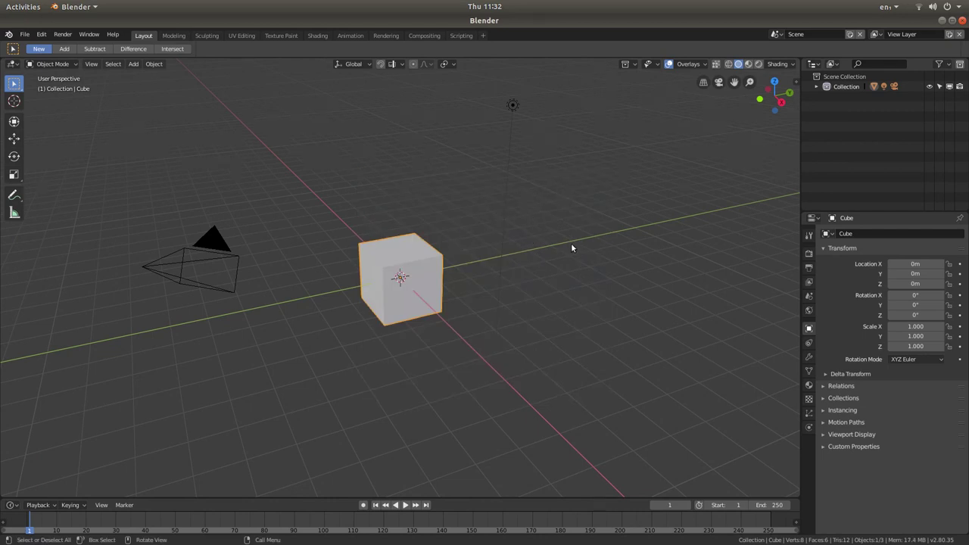
pyautogui.rightClick(385, 269)
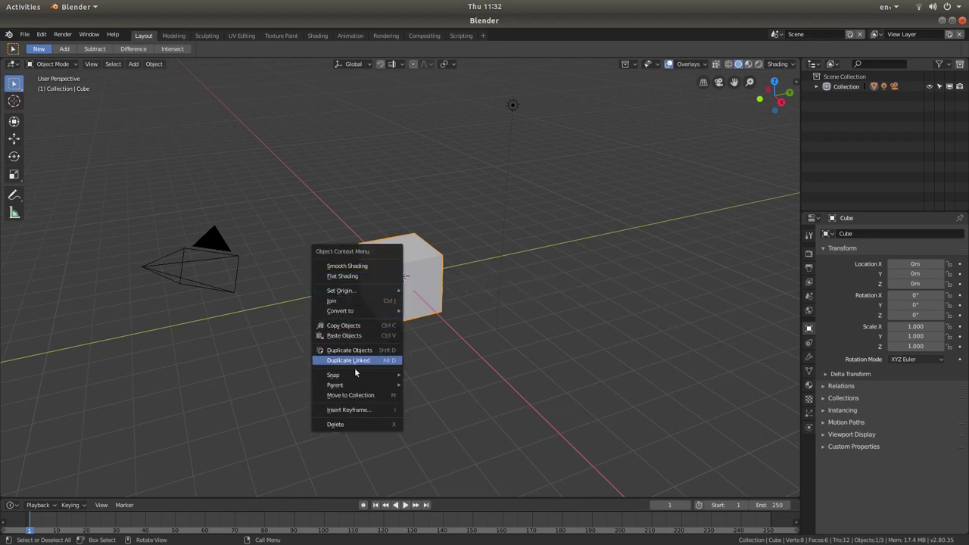
pyautogui.click(350, 426)
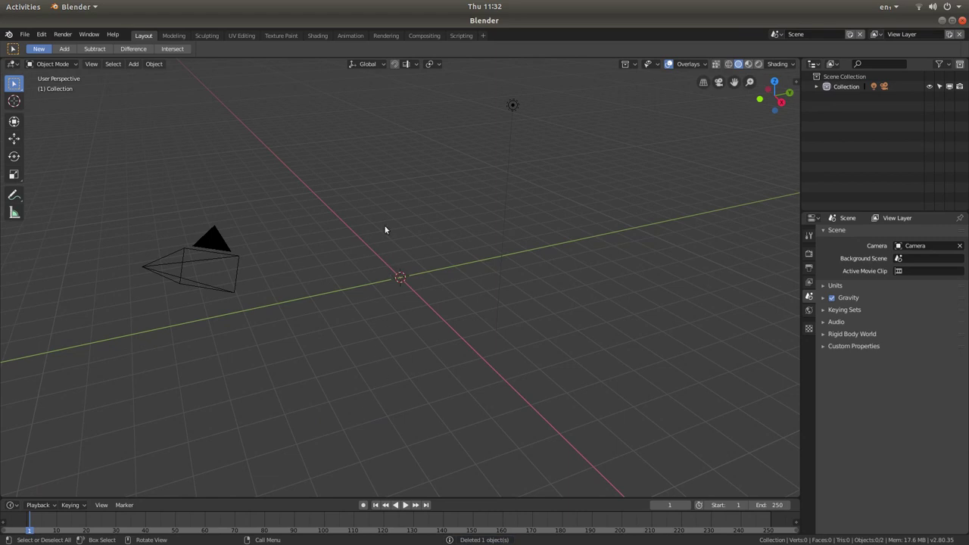
# Add a cylinder mesh at the origin and set its vertex count to 150.
pyautogui.click(133, 64)
pyautogui.moveTo(128, 77)
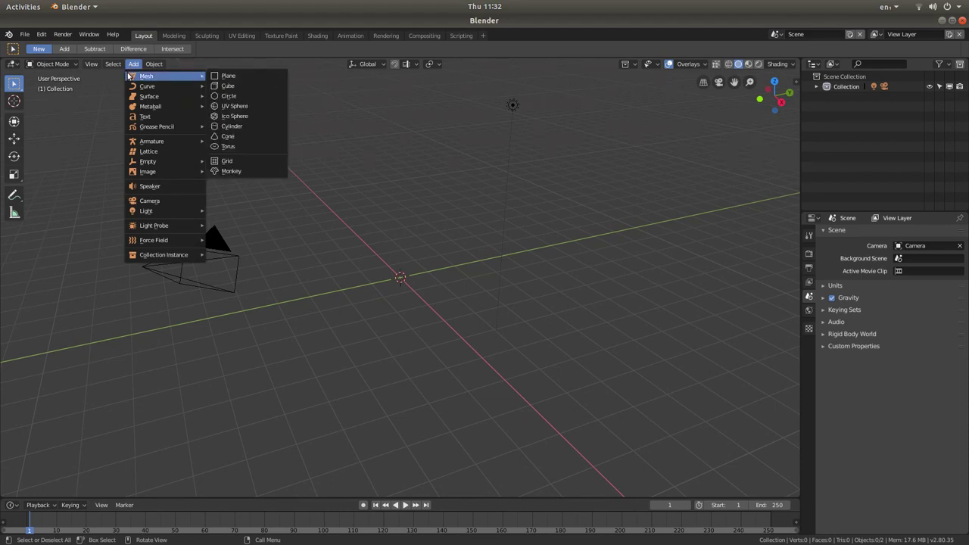
pyautogui.click(243, 128)
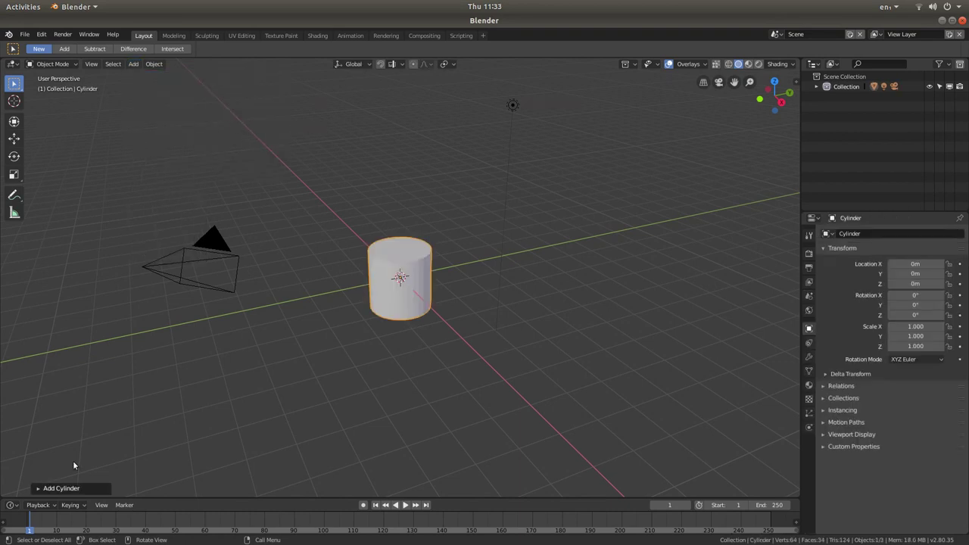
pyautogui.click(38, 490)
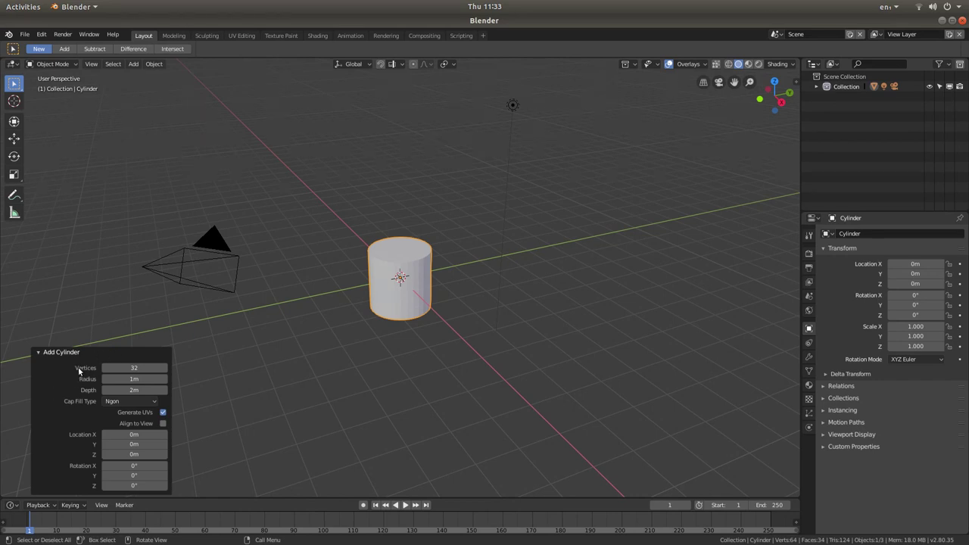
pyautogui.click(135, 368)
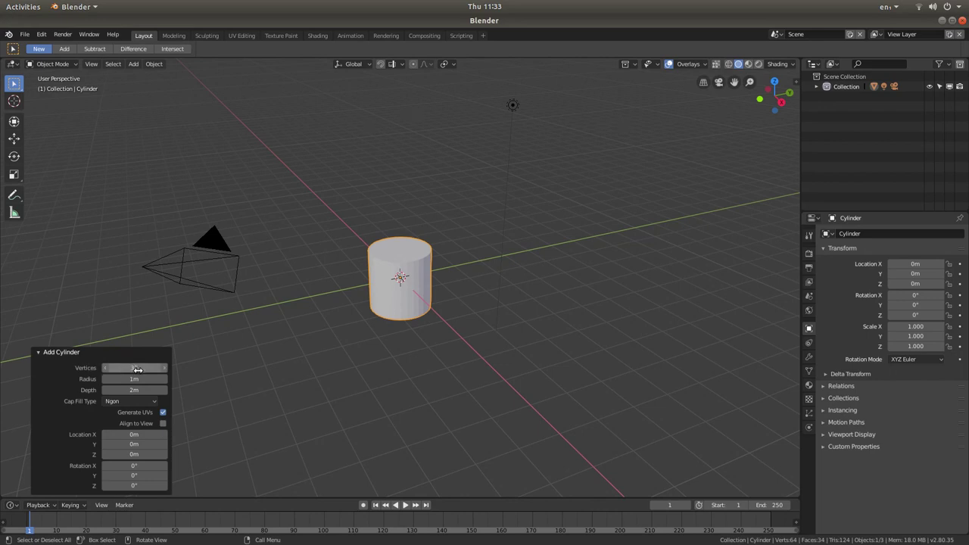
pyautogui.click(136, 368)
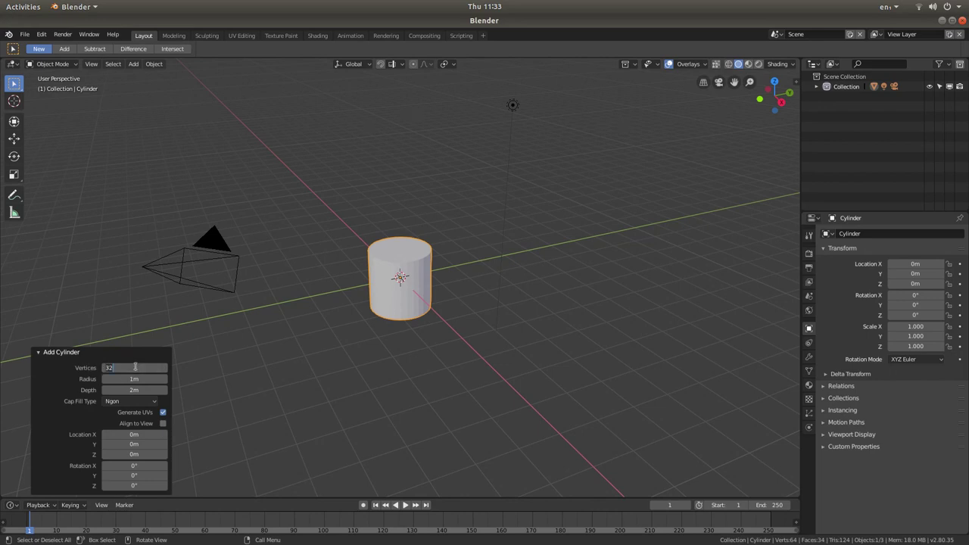
pyautogui.write('150')
pyautogui.press('Return')
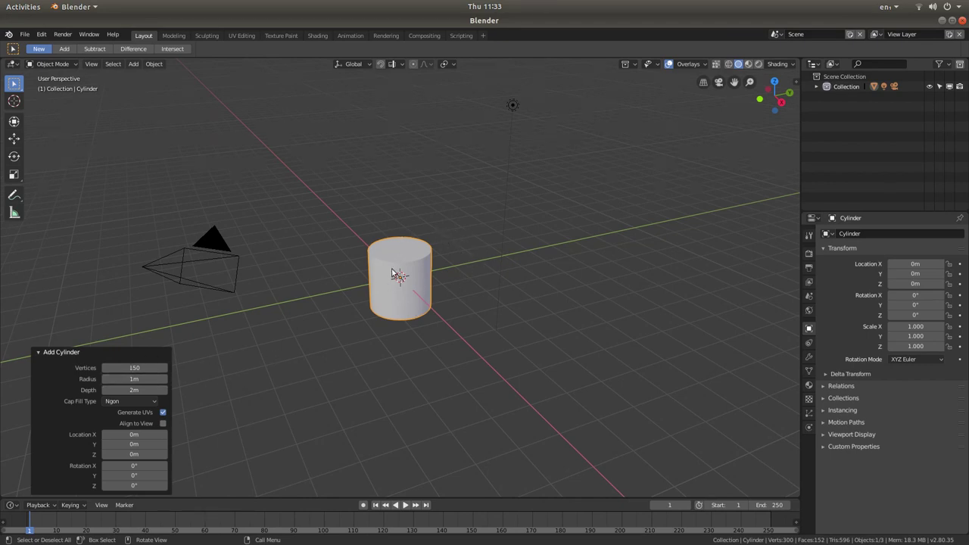
pyautogui.click(38, 353)
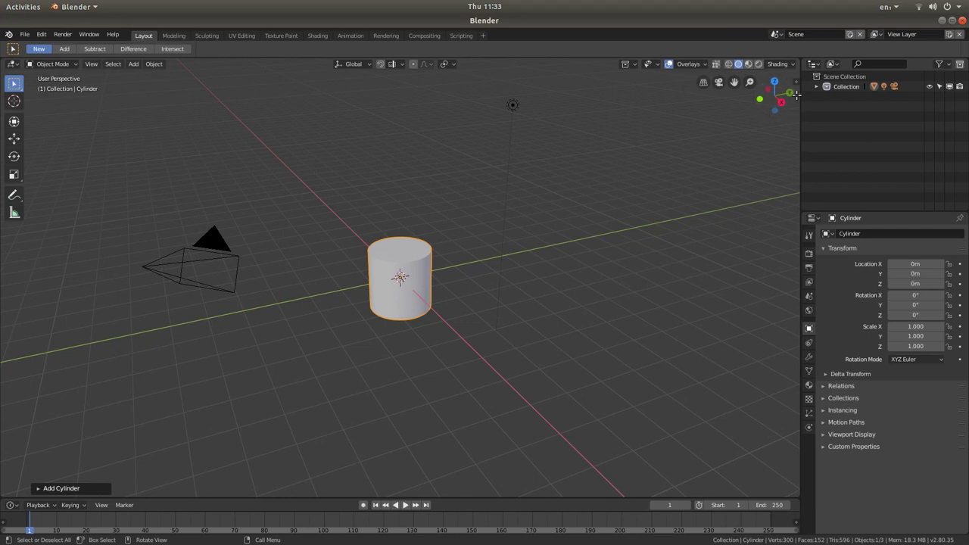
# Add a NURBS circle curve at the scene origin while looking from the front view.
pyautogui.click(759, 100)
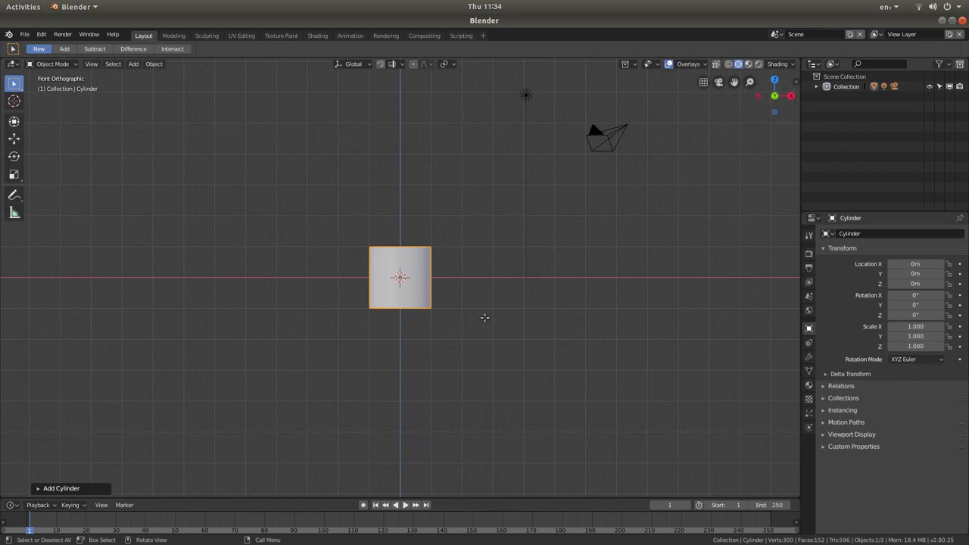
pyautogui.scroll(2, 403, 304)
pyautogui.scroll(3, 403, 305)
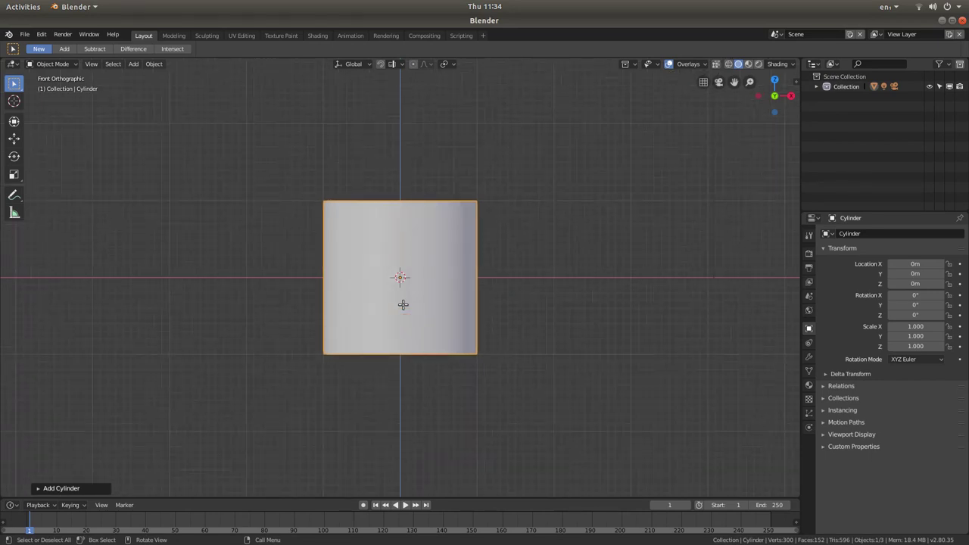
pyautogui.click(133, 64)
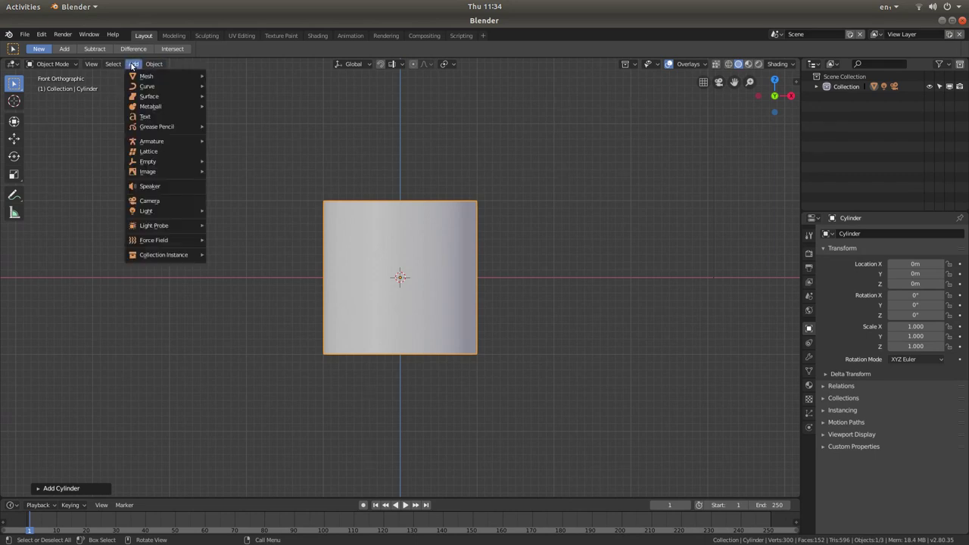
pyautogui.moveTo(144, 86)
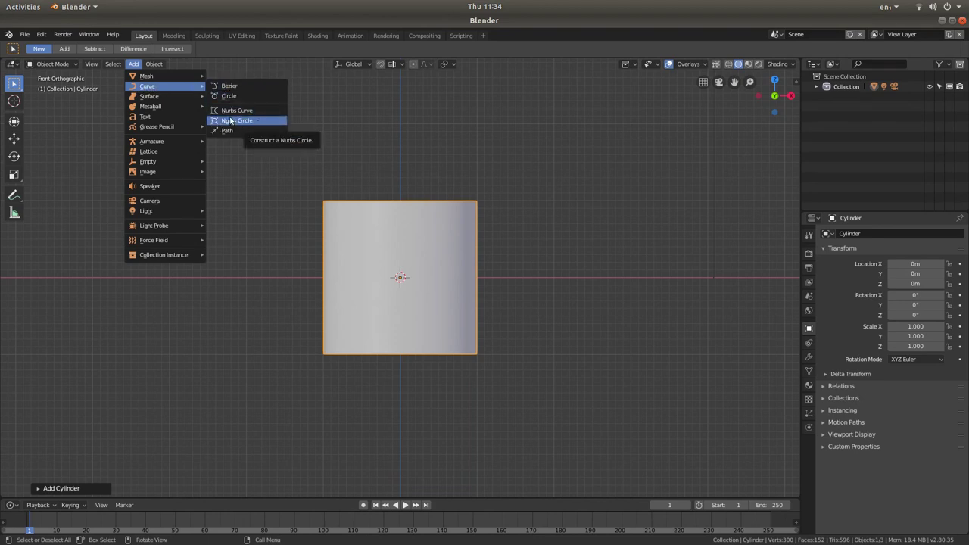
pyautogui.click(256, 123)
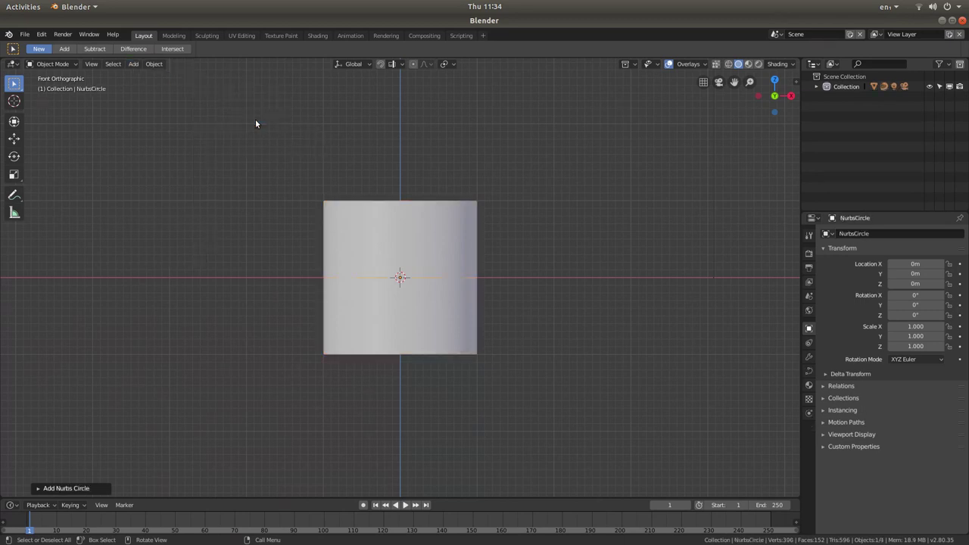
# Offset the new NURBS circle to about 2.25 m on X and align it to the front view.
pyautogui.click(37, 491)
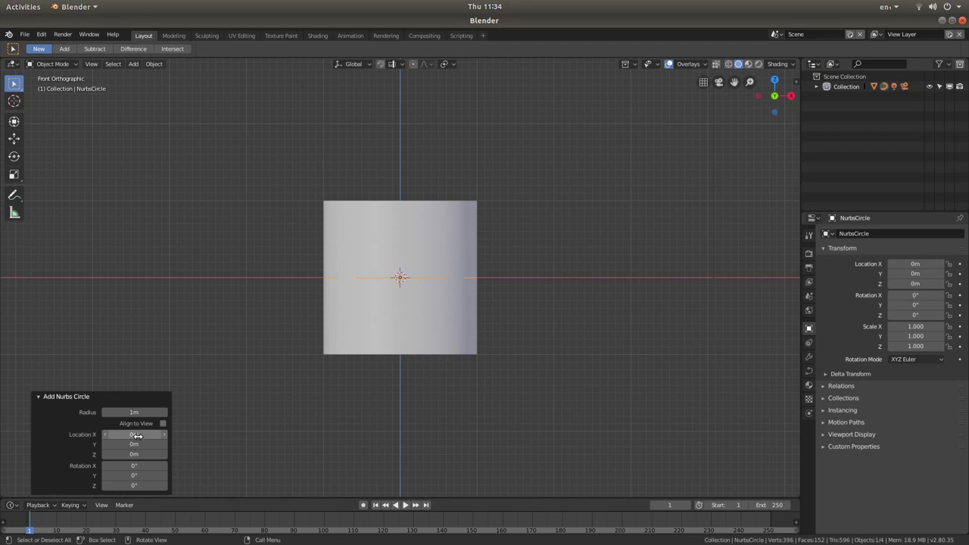
pyautogui.moveTo(121, 432); pyautogui.dragTo(239, 434)
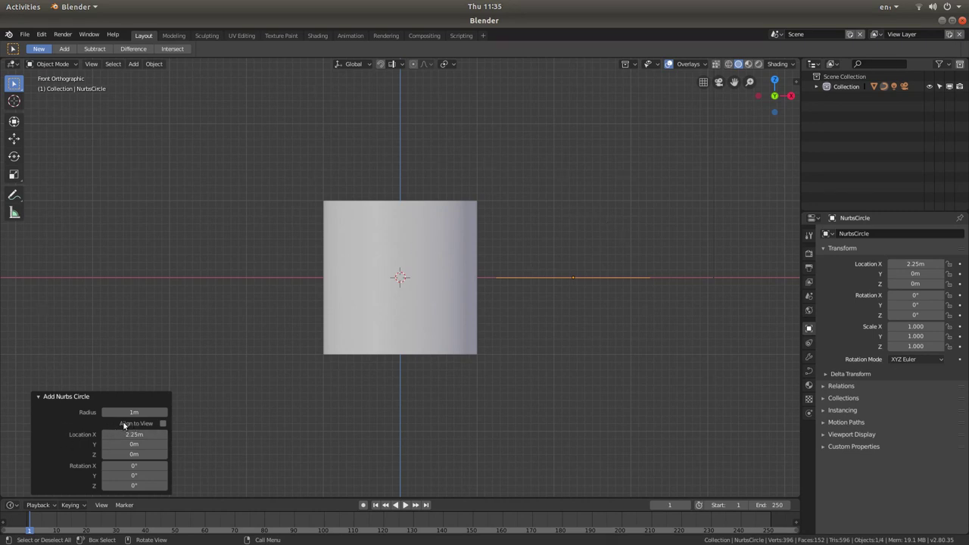
pyautogui.click(163, 424)
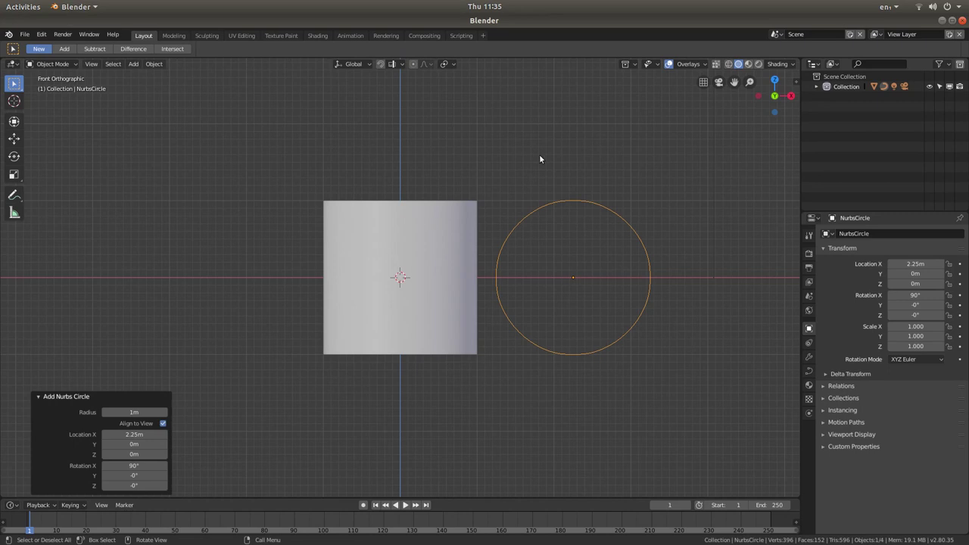
pyautogui.click(39, 397)
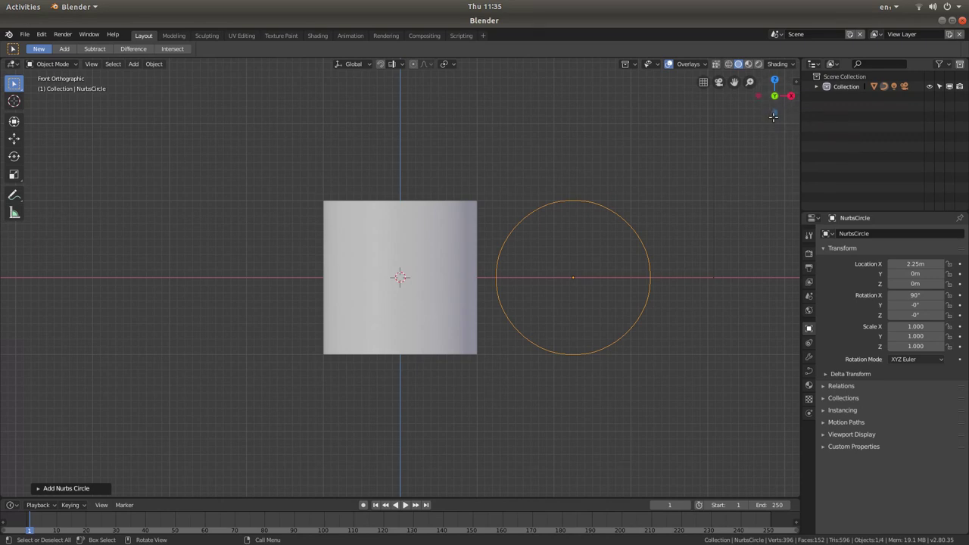
# Add a Bezier circle curve at the scene origin while looking from the top view.
pyautogui.click(774, 114)
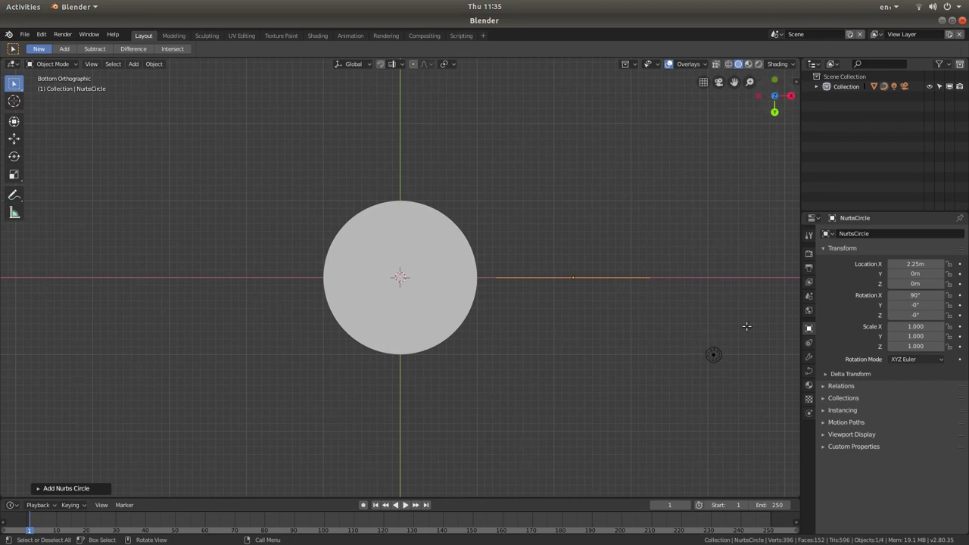
pyautogui.click(775, 96)
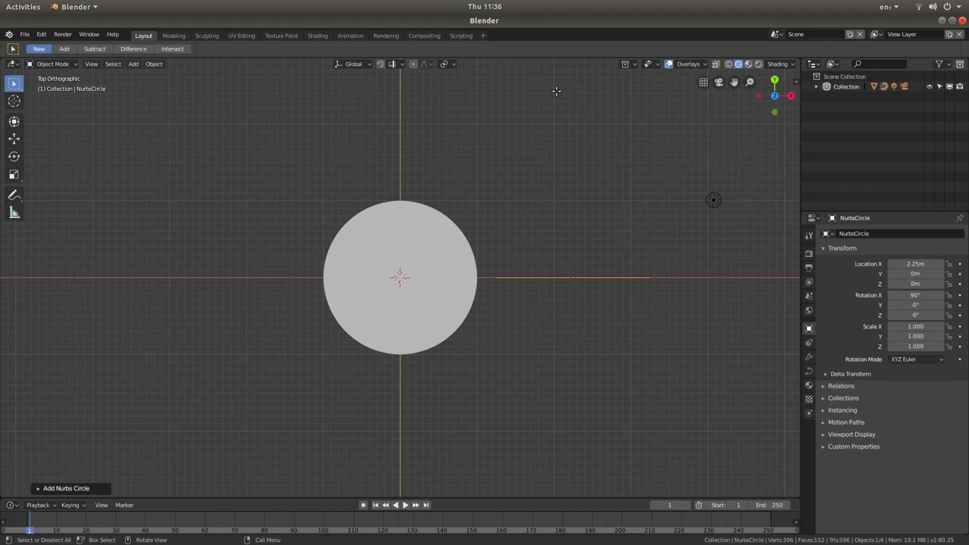
pyautogui.click(135, 67)
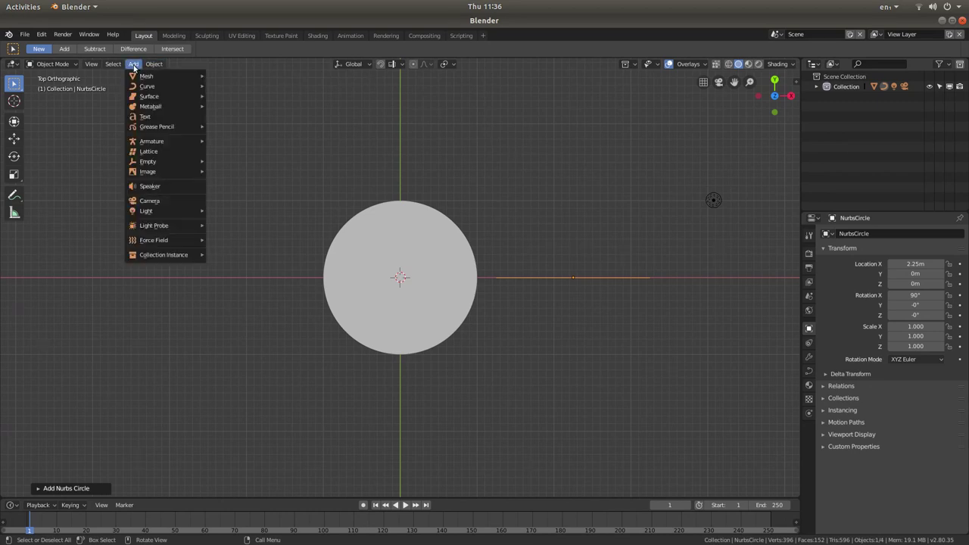
pyautogui.moveTo(137, 89)
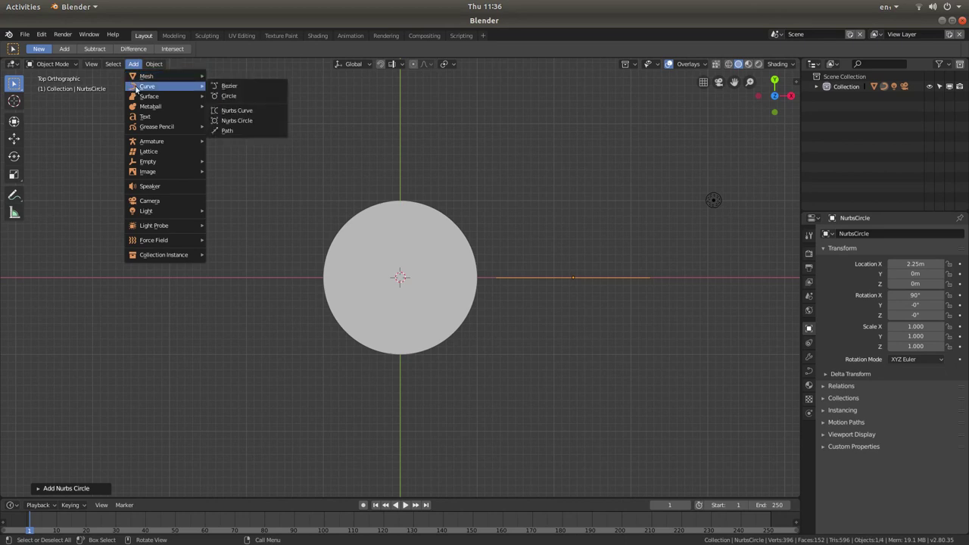
pyautogui.click(228, 96)
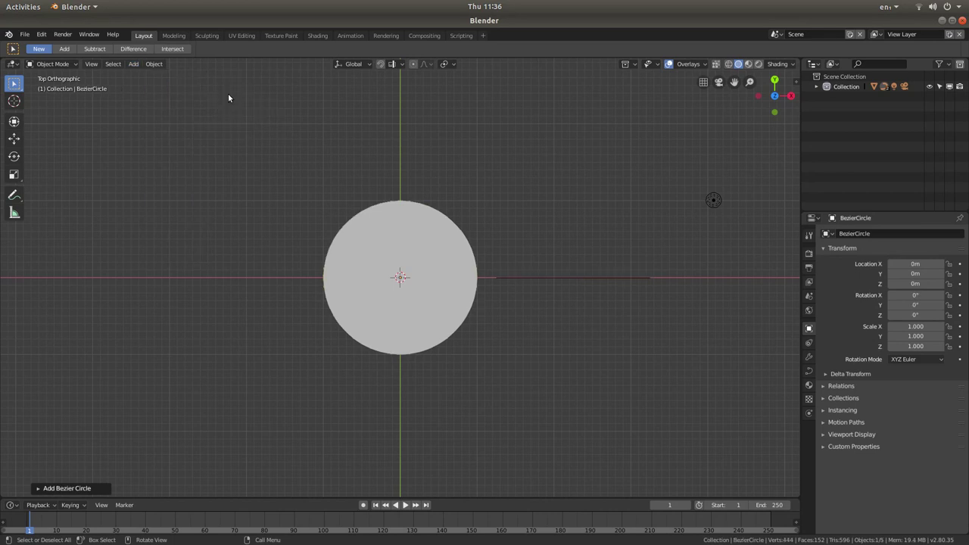
# Set the Bezier circle's X location to about 2.24 m and its radius to 0.2 m.
pyautogui.click(38, 489)
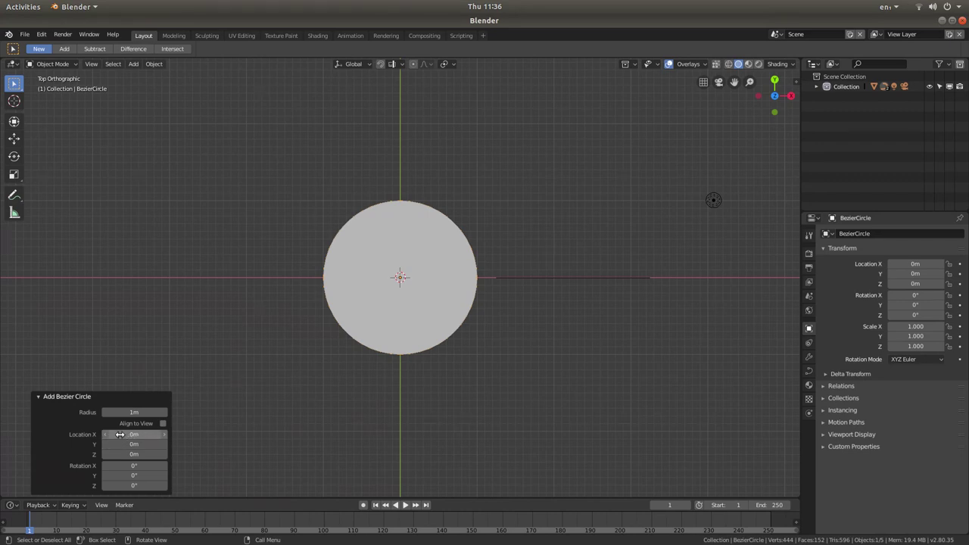
pyautogui.moveTo(134, 434); pyautogui.dragTo(236, 440)
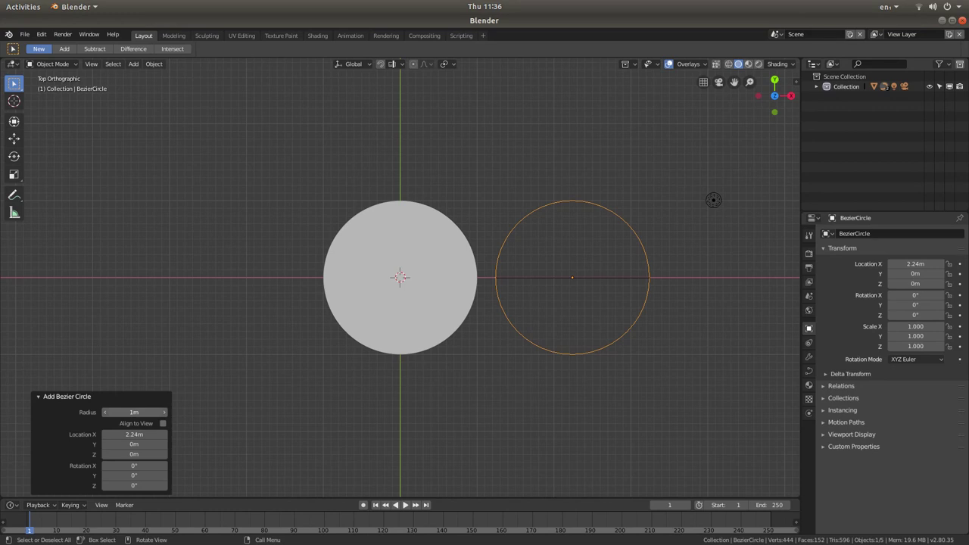
pyautogui.moveTo(134, 412); pyautogui.dragTo(97, 411)
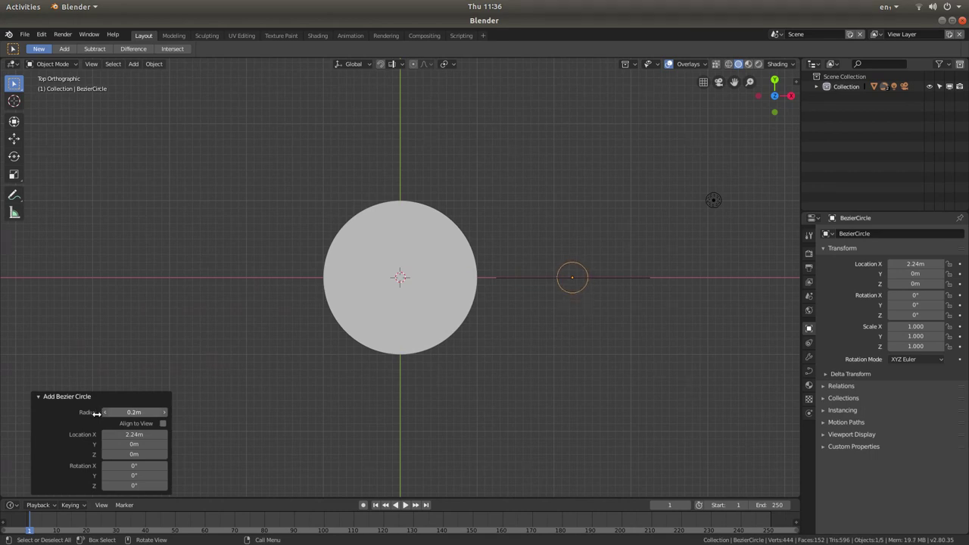
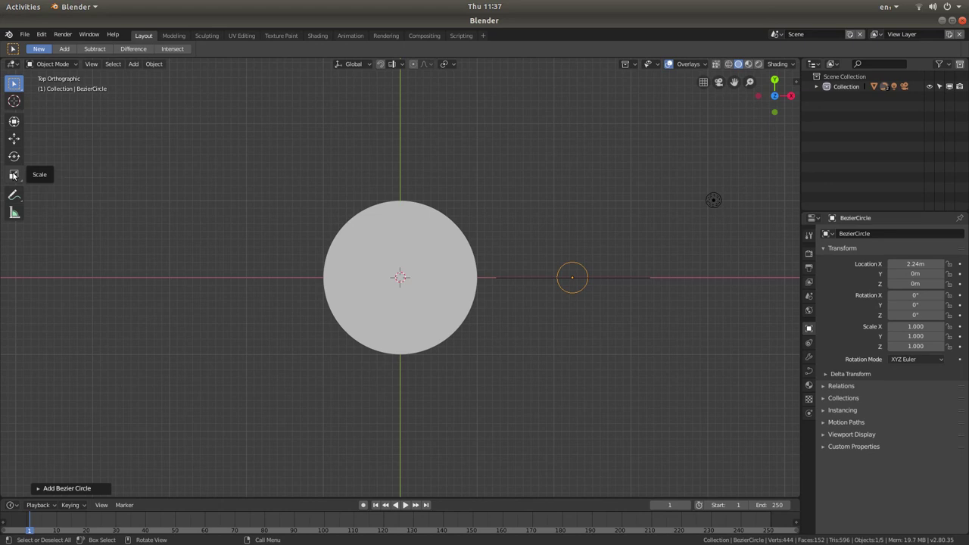
# Scale the Bezier circle along the X axis only to about 0.507, making it a narrow ellipse.
pyautogui.click(14, 176)
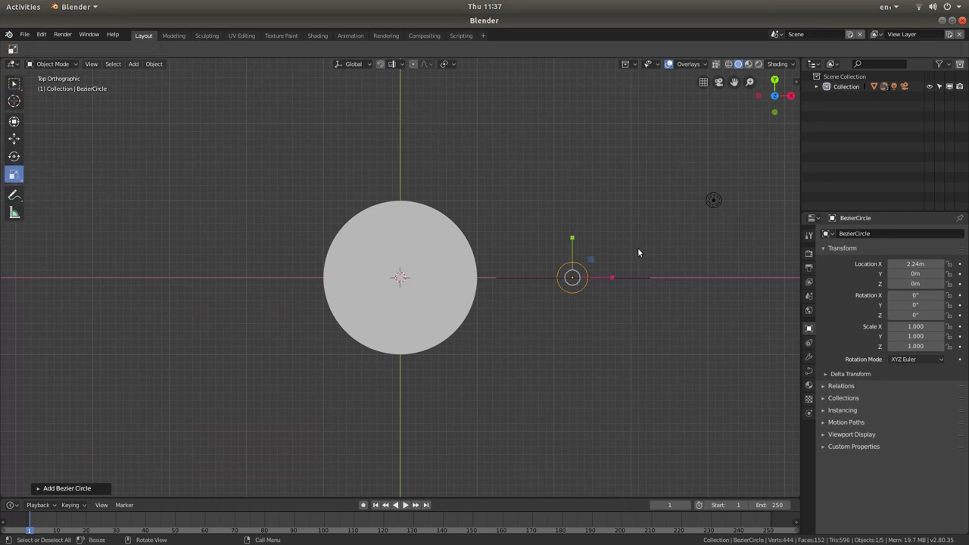
pyautogui.click(615, 280)
pyautogui.moveTo(613, 282); pyautogui.dragTo(595, 279)
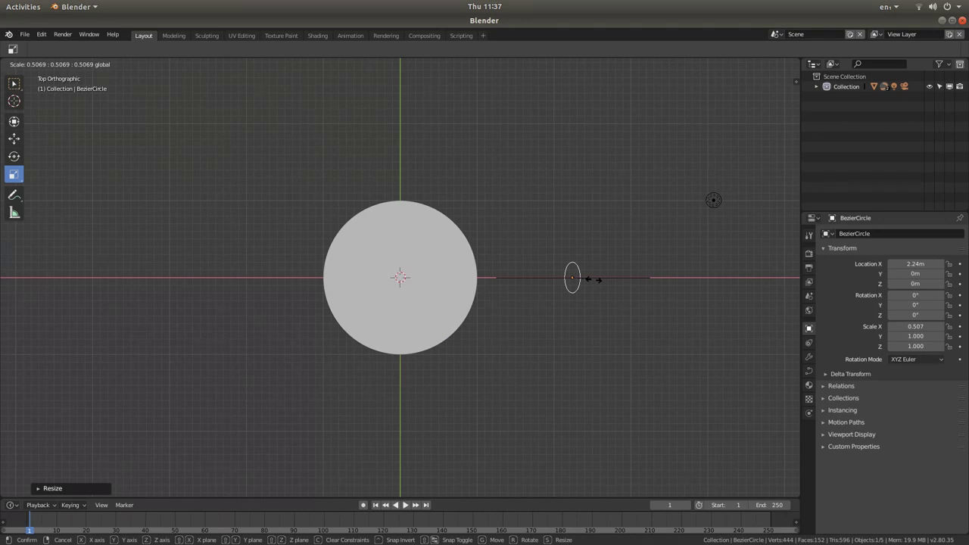
pyautogui.moveTo(594, 280); pyautogui.dragTo(595, 279)
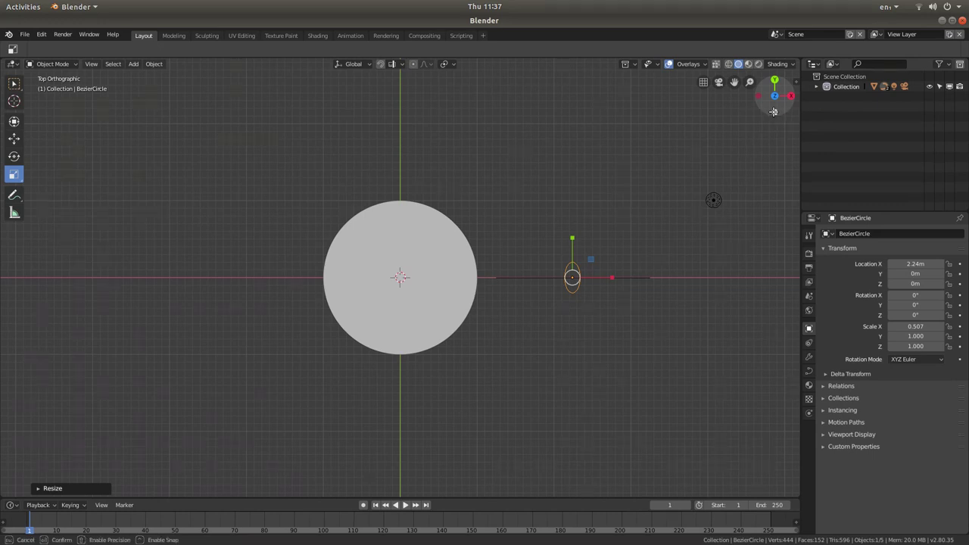
# Use the BezierCircle as the bevel object of the NURBS circle so the curve becomes a thick ring.
pyautogui.click(773, 111)
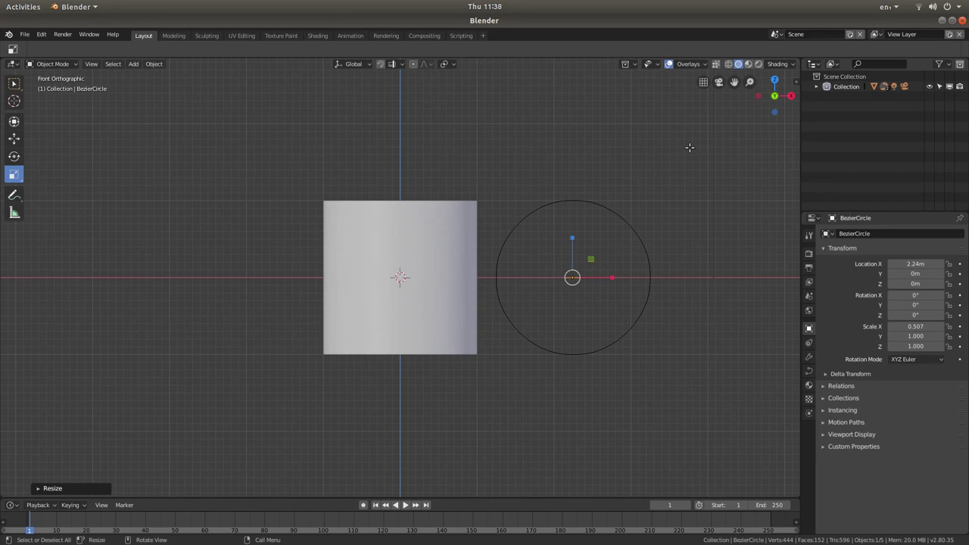
pyautogui.click(514, 221)
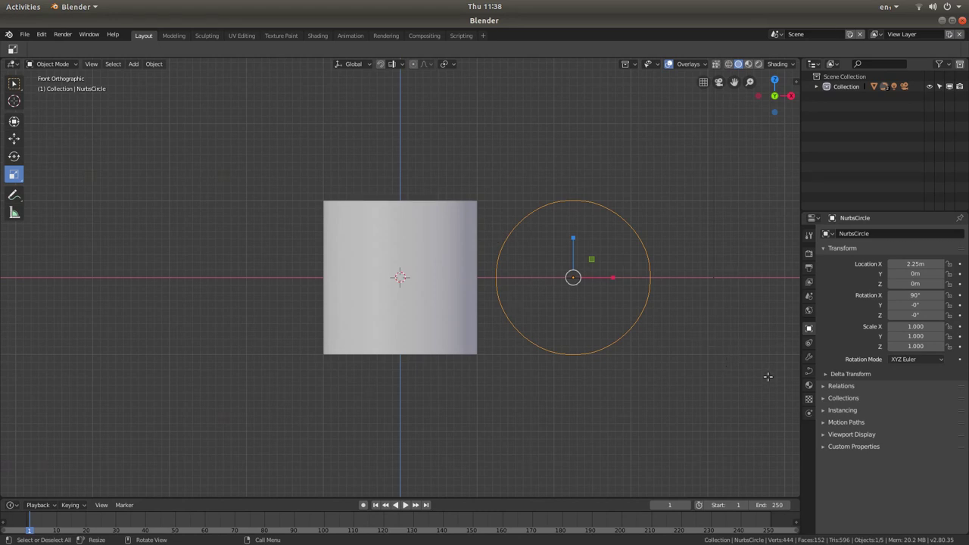
pyautogui.click(809, 371)
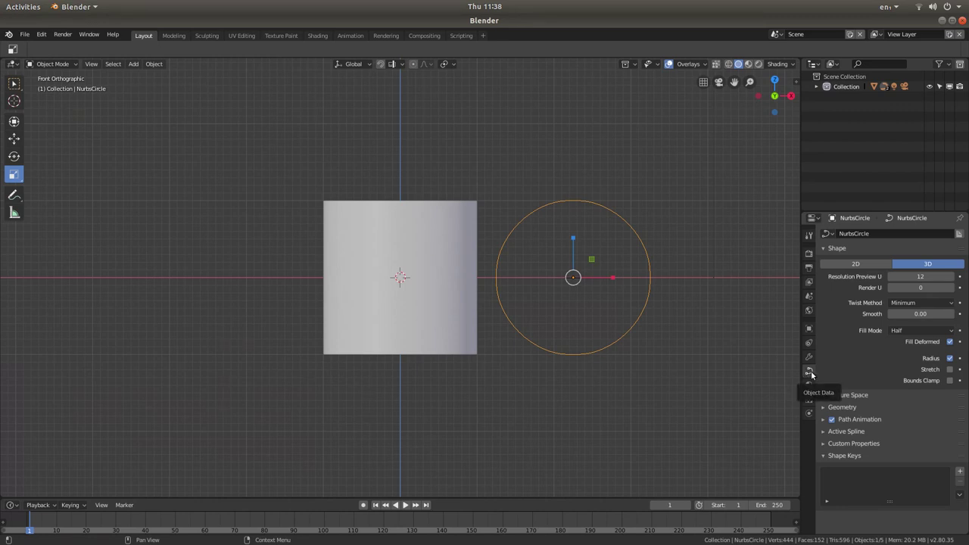
pyautogui.click(824, 409)
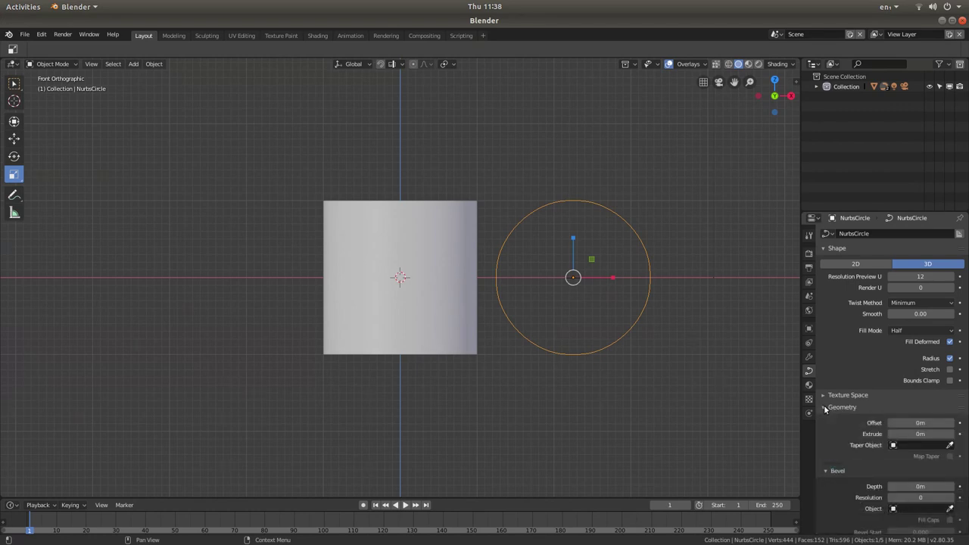
pyautogui.scroll(-1, 845, 407)
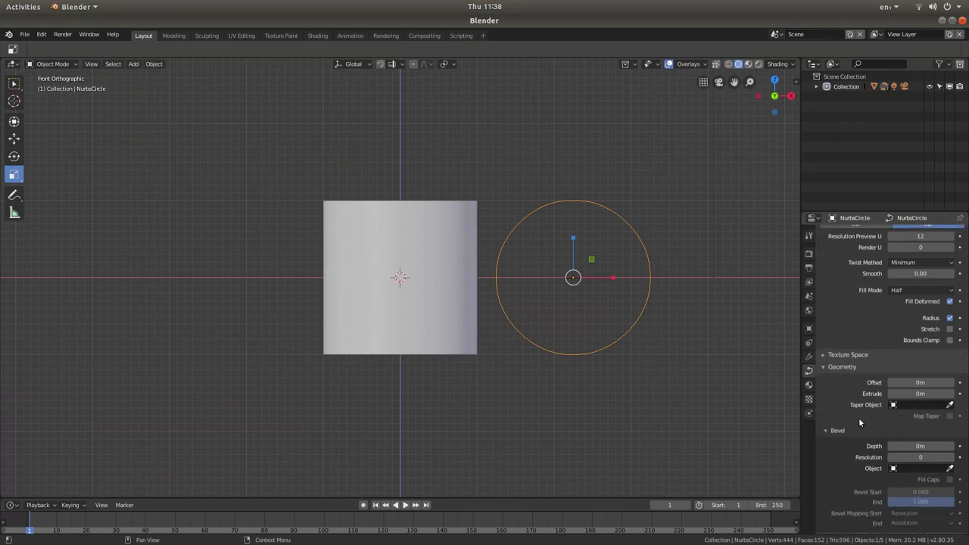
pyautogui.click(828, 433)
pyautogui.click(828, 432)
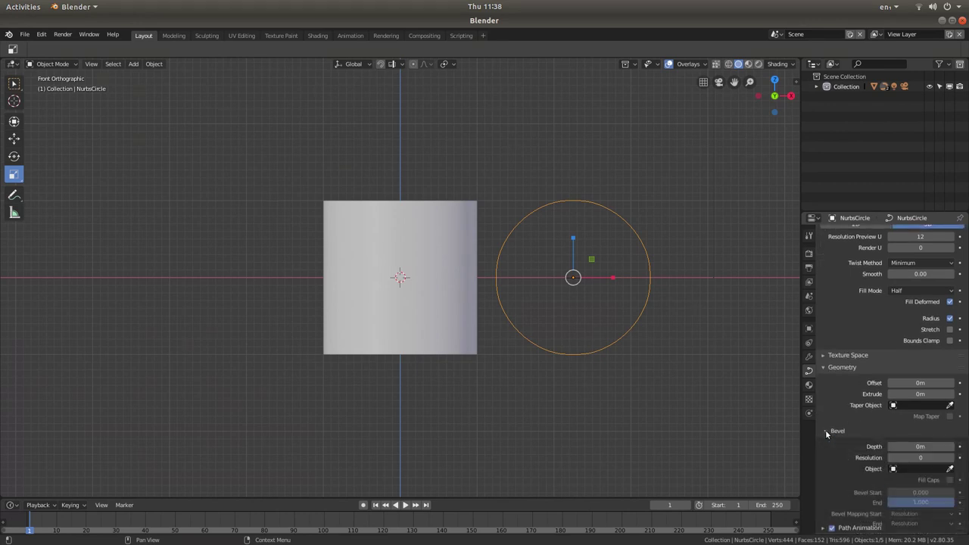
pyautogui.scroll(-3, 861, 428)
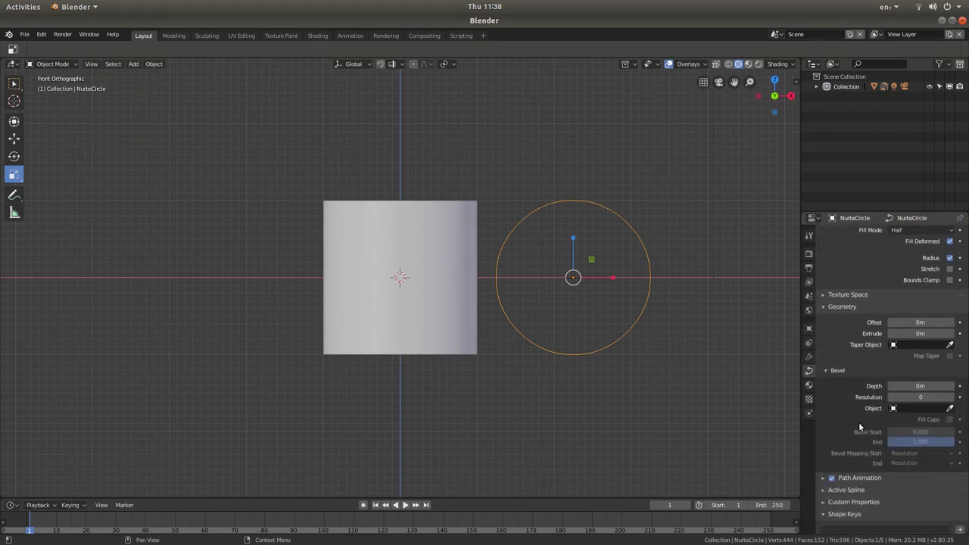
pyautogui.click(921, 409)
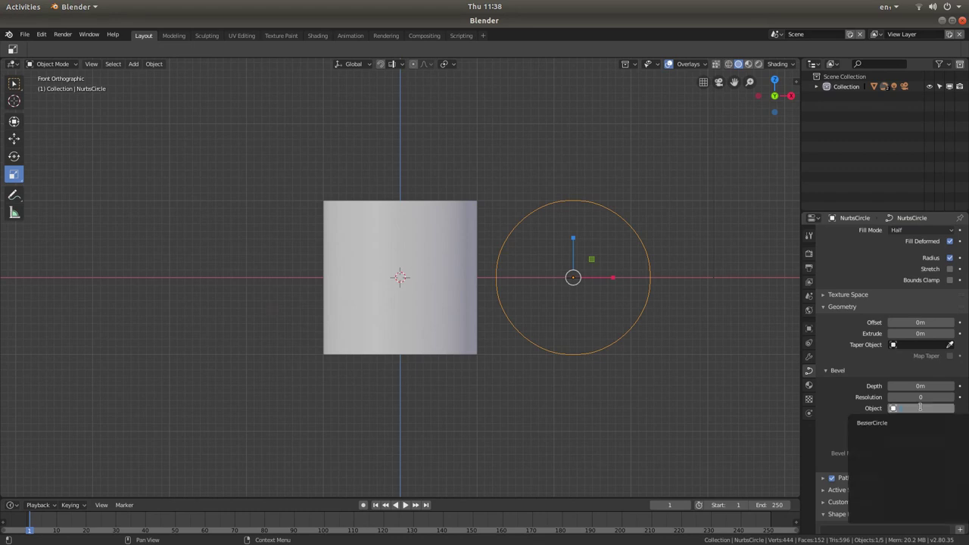
pyautogui.click(882, 423)
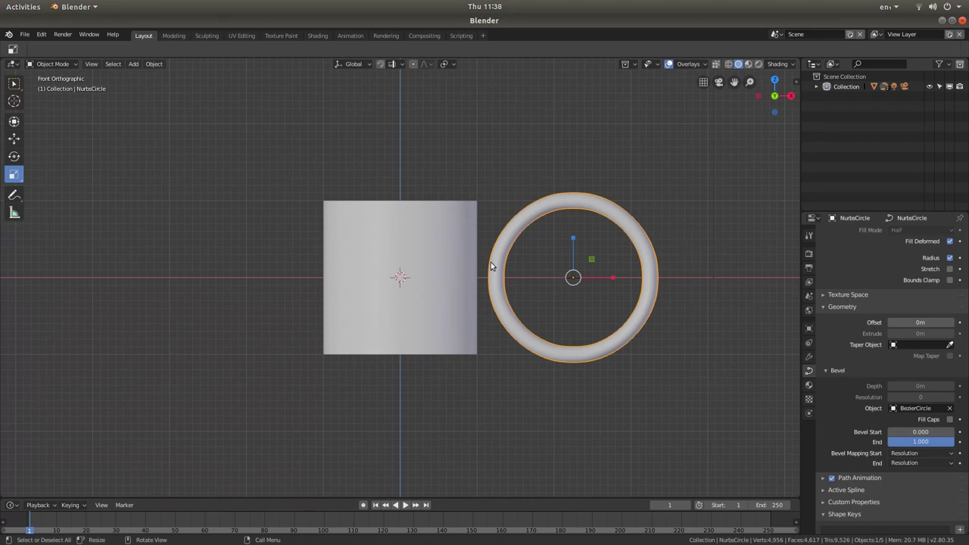
# In Edit Mode, scale all the ring's control points to about 0.755 along X and about 0.766 in the XZ plane.
pyautogui.click(52, 64)
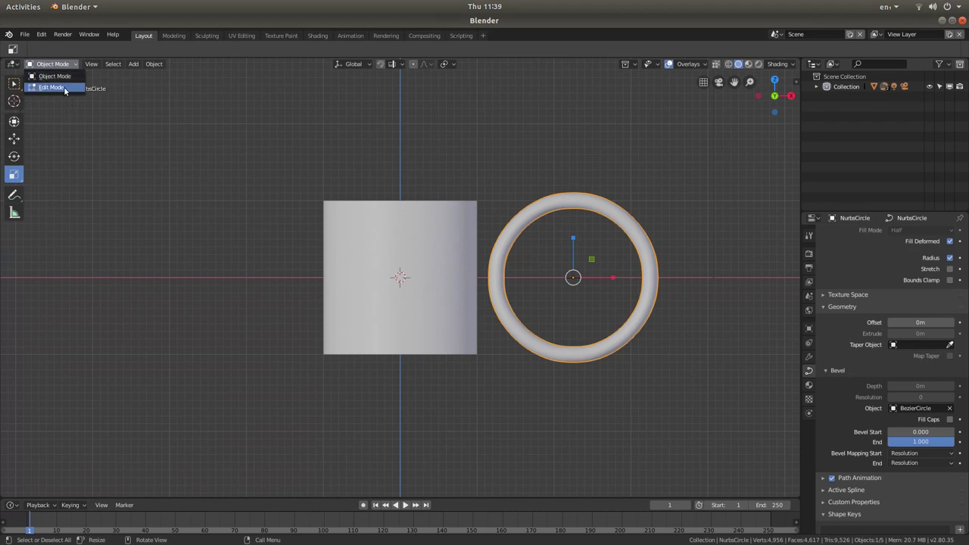
pyautogui.click(66, 89)
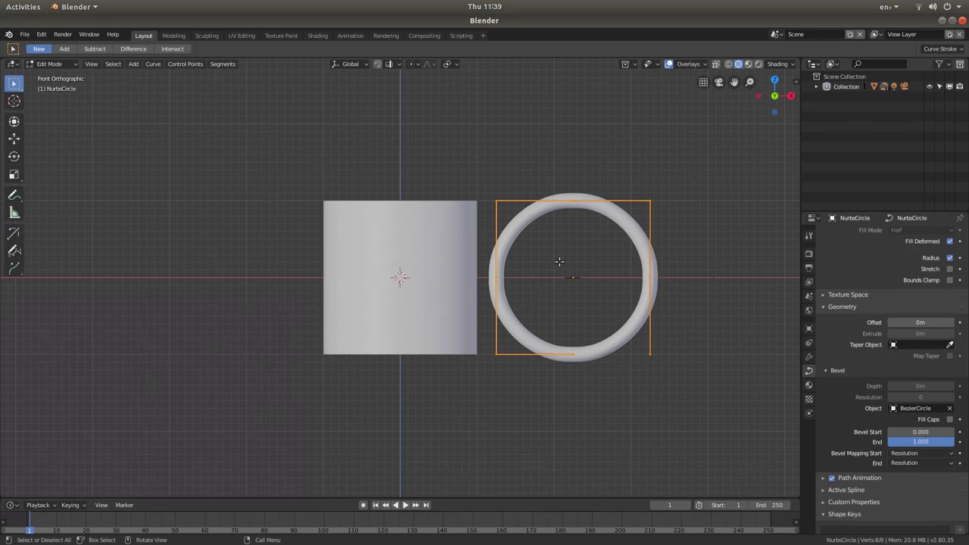
pyautogui.click(19, 175)
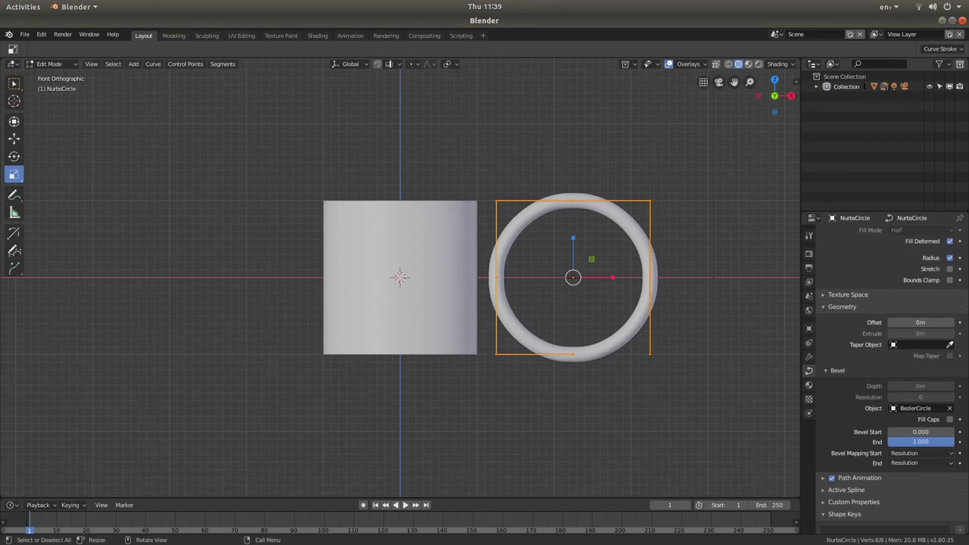
pyautogui.moveTo(612, 279); pyautogui.dragTo(602, 278)
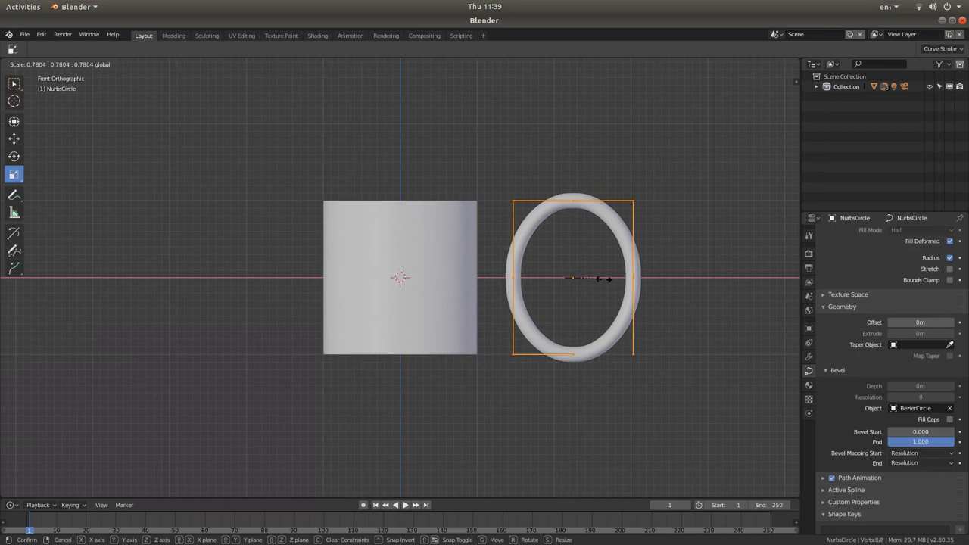
pyautogui.moveTo(604, 278); pyautogui.dragTo(602, 279)
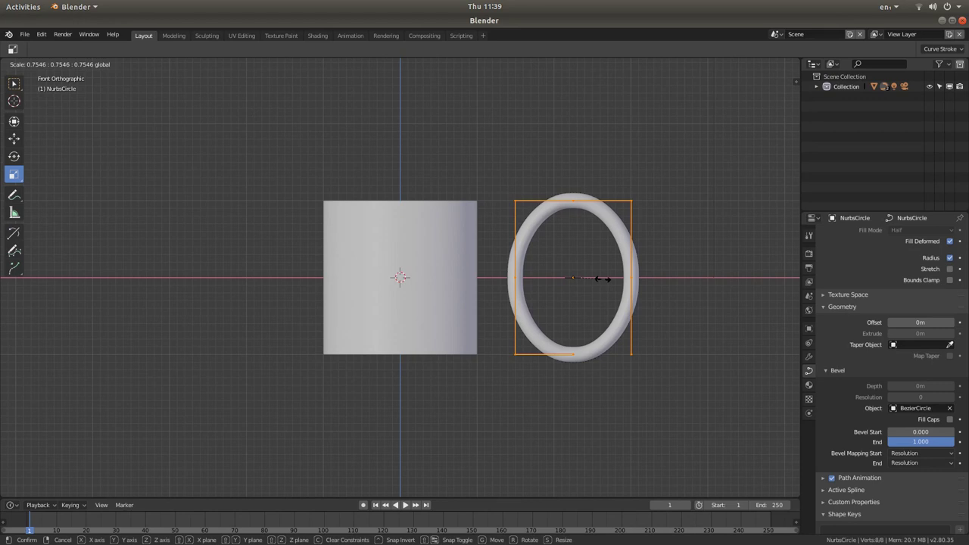
pyautogui.moveTo(603, 279); pyautogui.dragTo(604, 279)
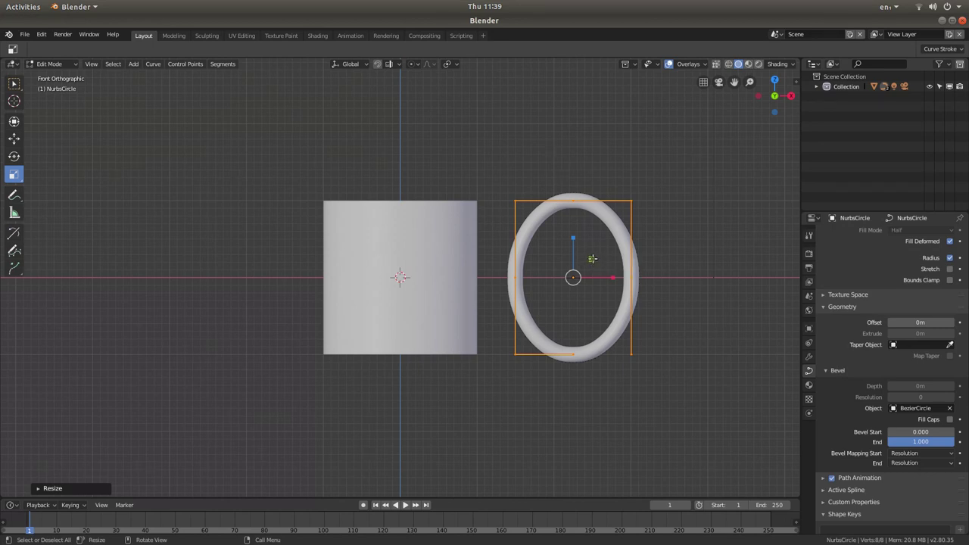
pyautogui.moveTo(592, 259); pyautogui.dragTo(590, 263)
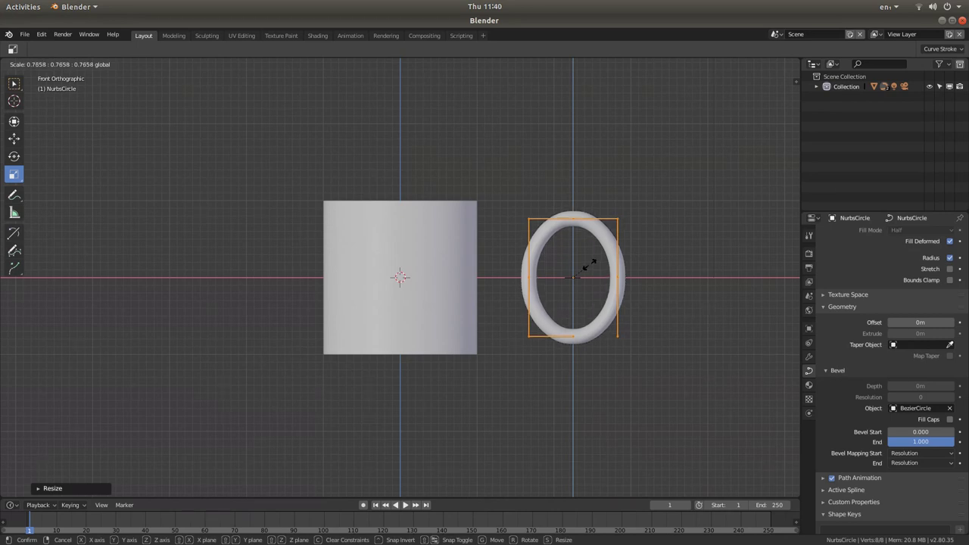
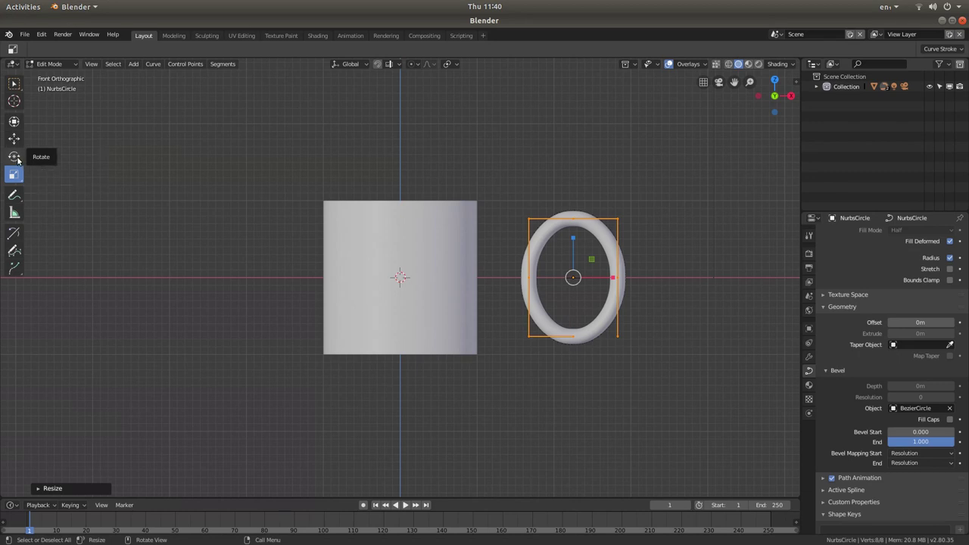
# Tilt the ring's points slightly clockwise in the front view and move them about -1.11 m along X into the cylinder.
pyautogui.click(15, 157)
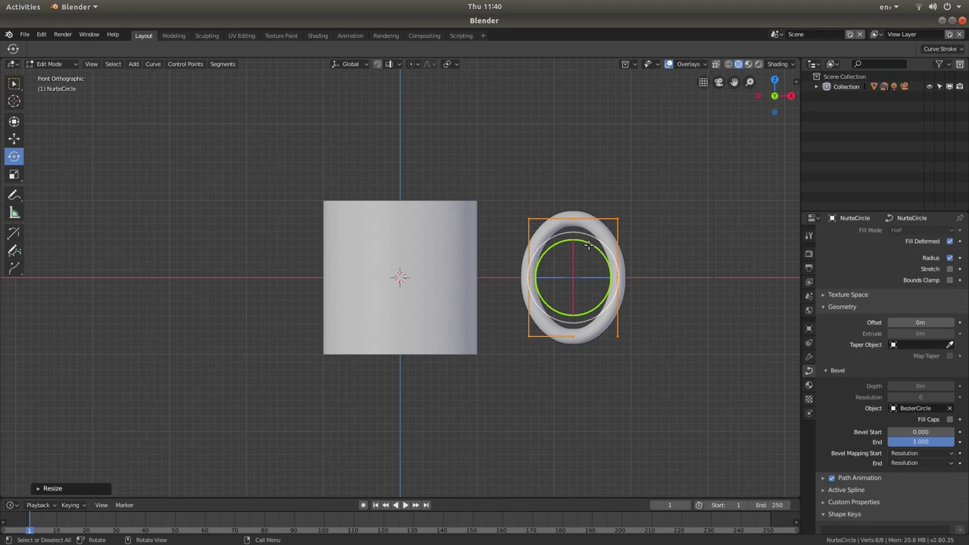
pyautogui.moveTo(589, 245); pyautogui.dragTo(598, 252)
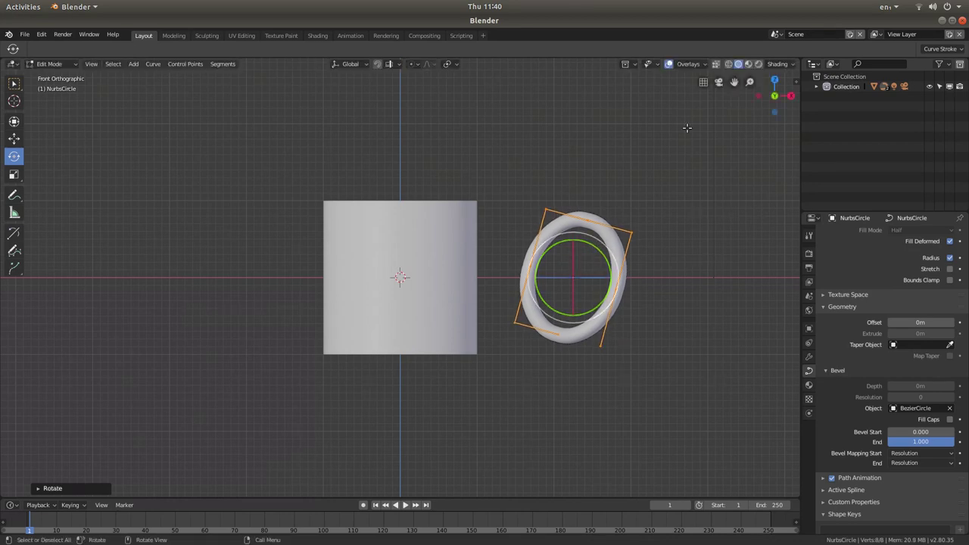
pyautogui.click(14, 139)
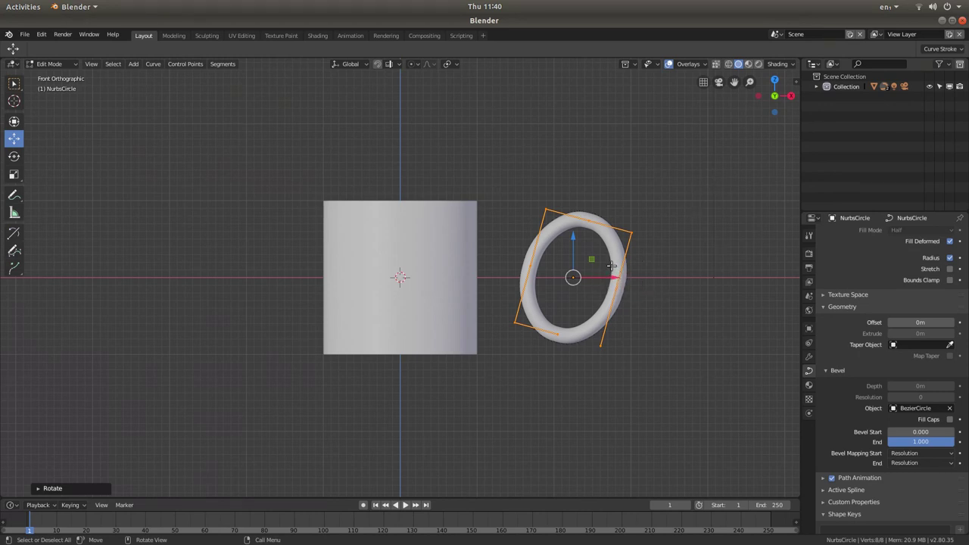
pyautogui.moveTo(614, 278); pyautogui.dragTo(529, 291)
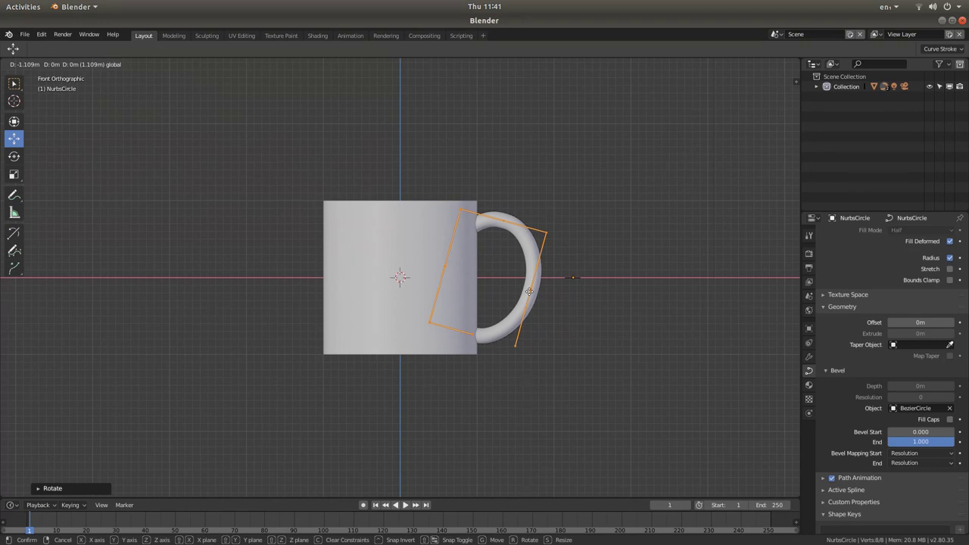
pyautogui.moveTo(529, 291); pyautogui.dragTo(530, 291)
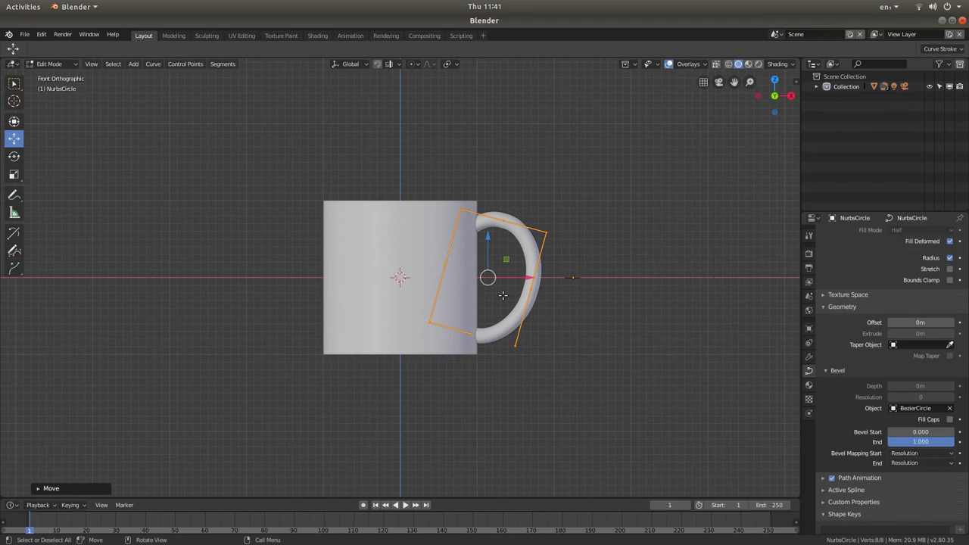
# Raise the middle control point on the ring's inner side about 0.237 m along Z and return to Object Mode.
pyautogui.scroll(3, 503, 295)
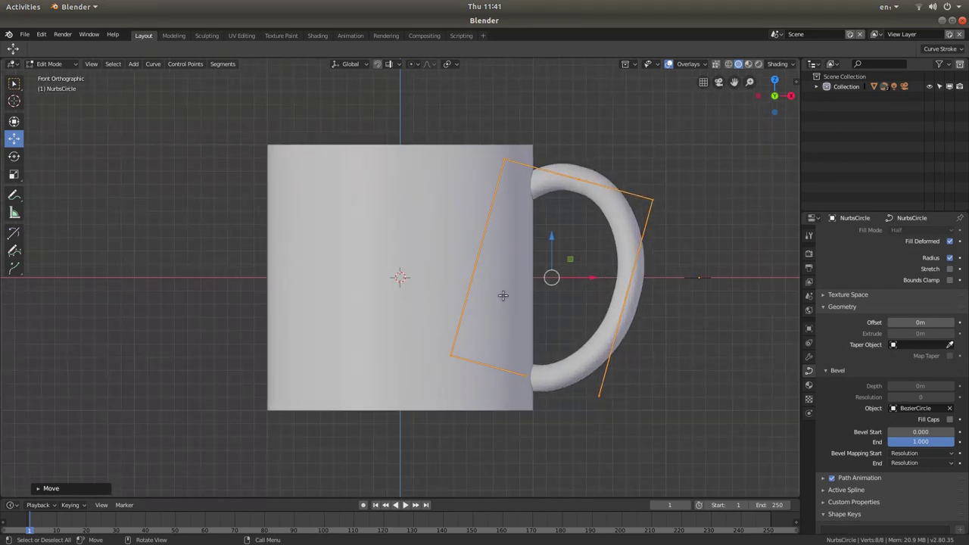
pyautogui.scroll(1, 503, 296)
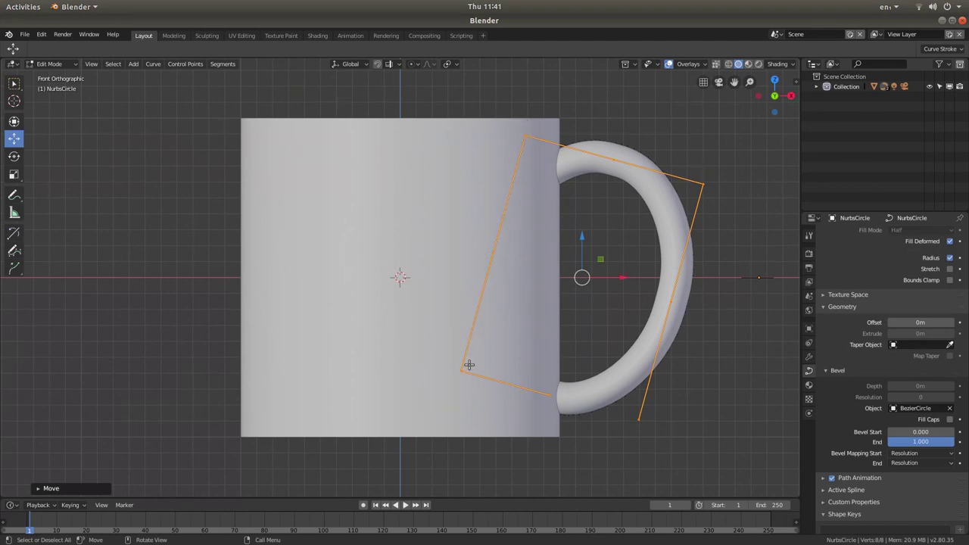
pyautogui.click(493, 252)
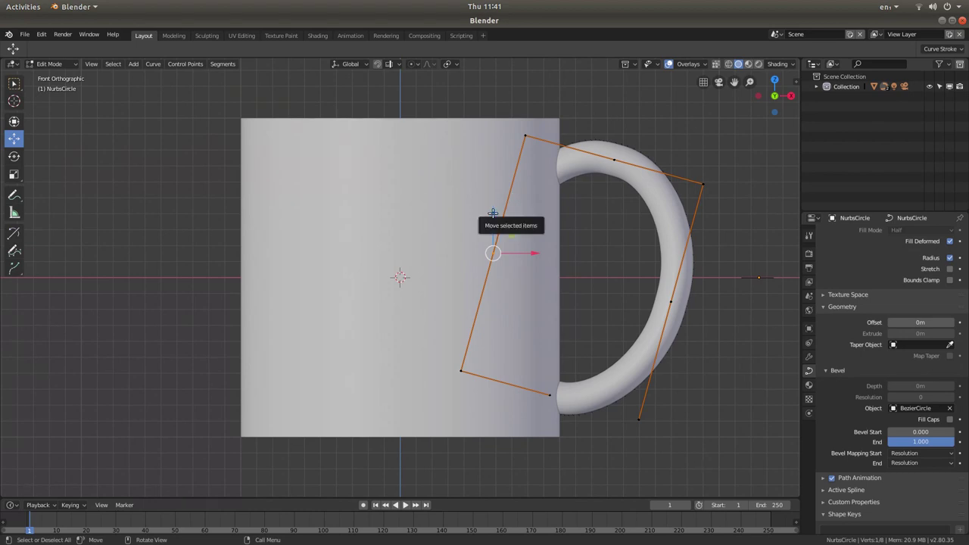
pyautogui.moveTo(493, 213); pyautogui.dragTo(496, 175)
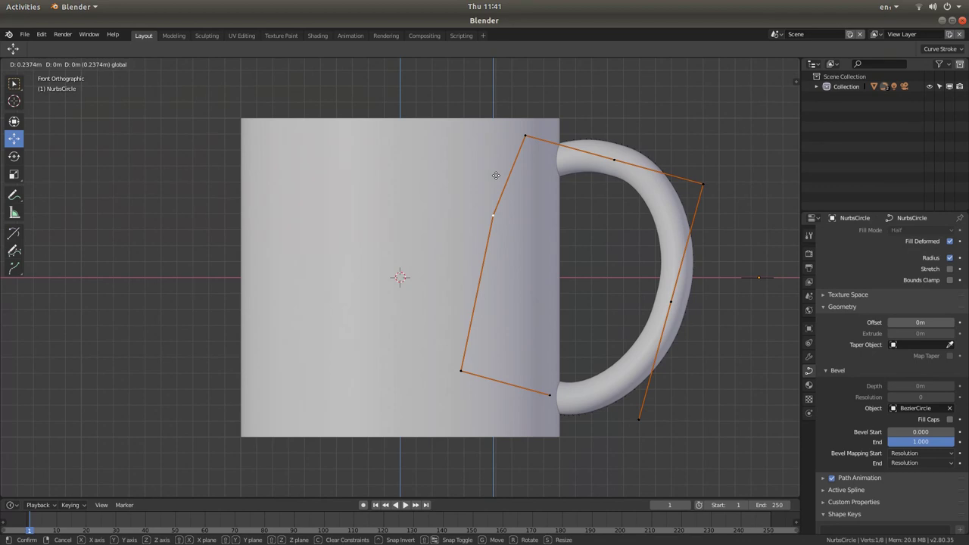
pyautogui.click(496, 175)
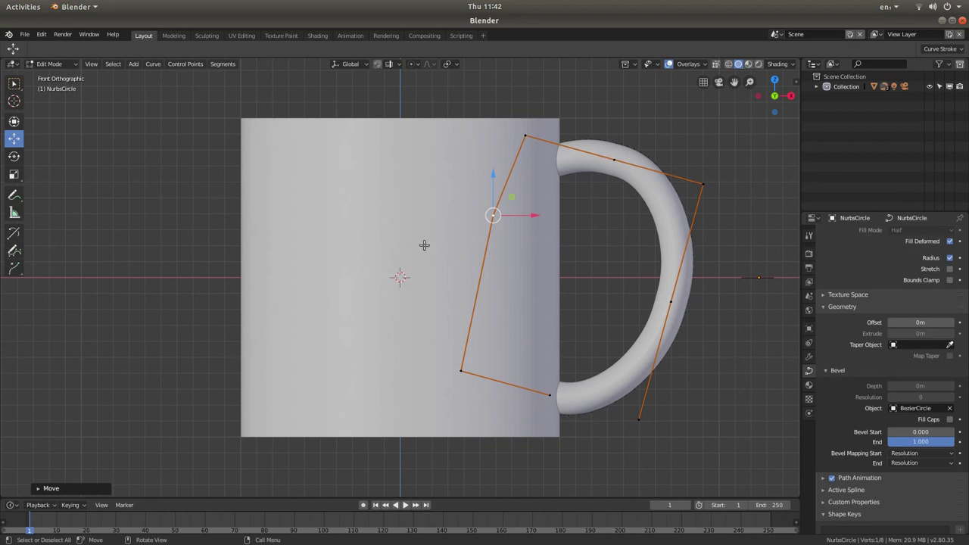
pyautogui.click(58, 65)
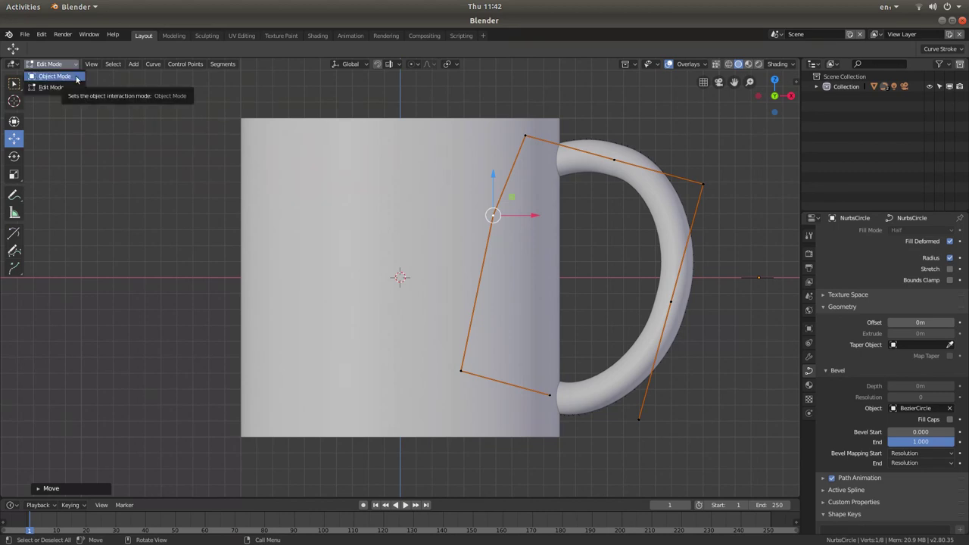
pyautogui.click(76, 77)
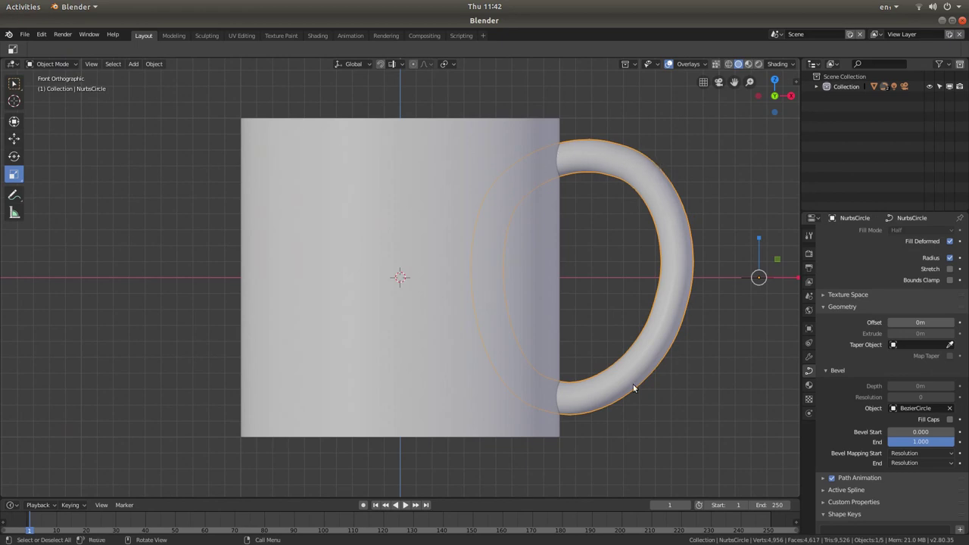
# Convert the handle curve to a mesh.
pyautogui.click(156, 64)
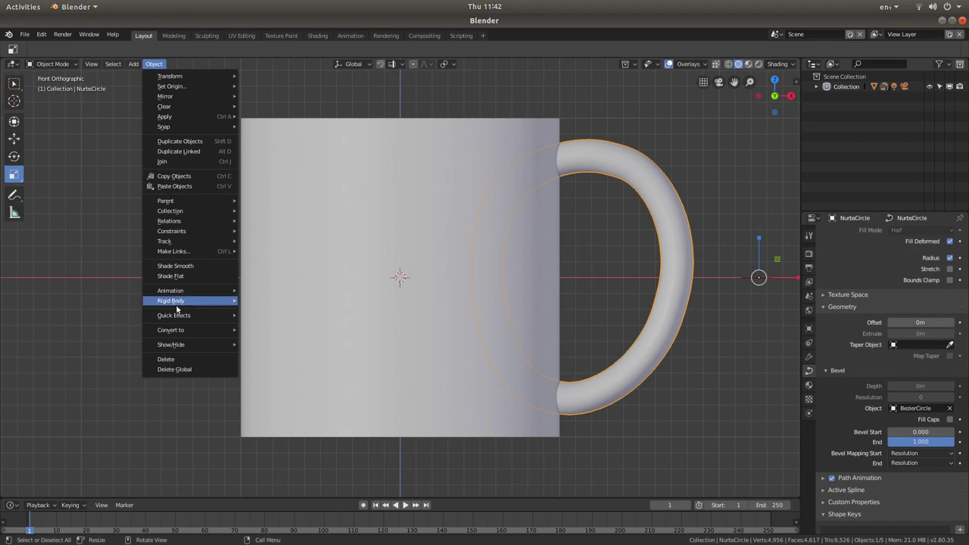
pyautogui.moveTo(159, 335)
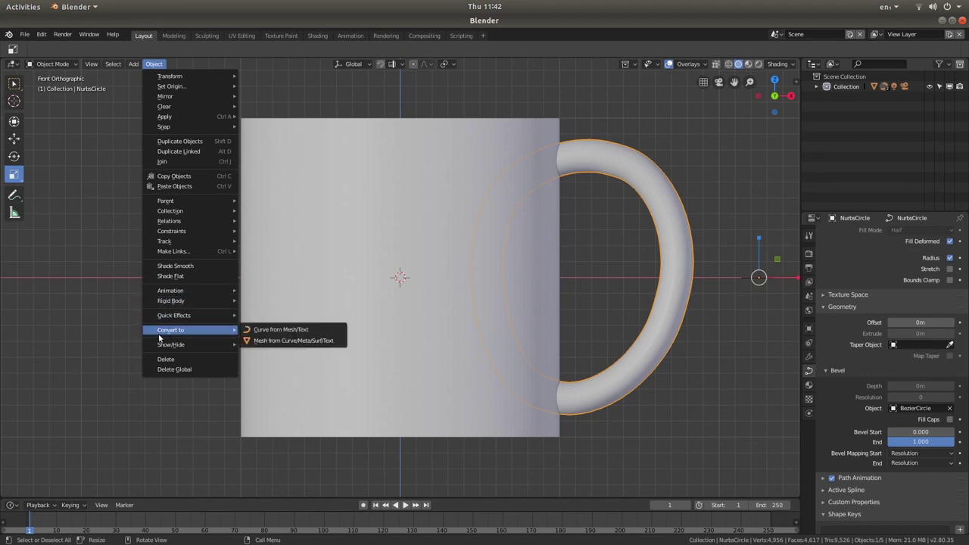
pyautogui.click(293, 342)
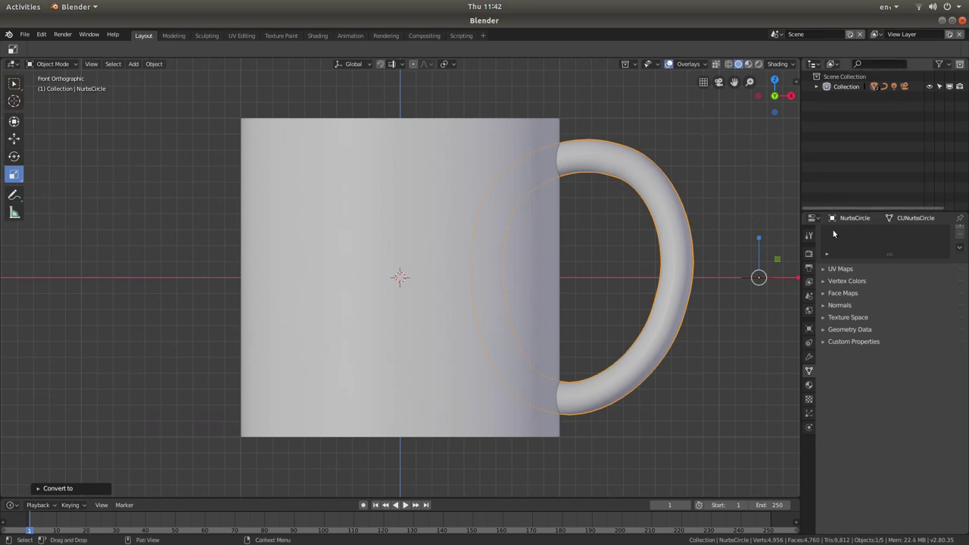
# Add a Boolean modifier to the handle mesh.
pyautogui.click(809, 358)
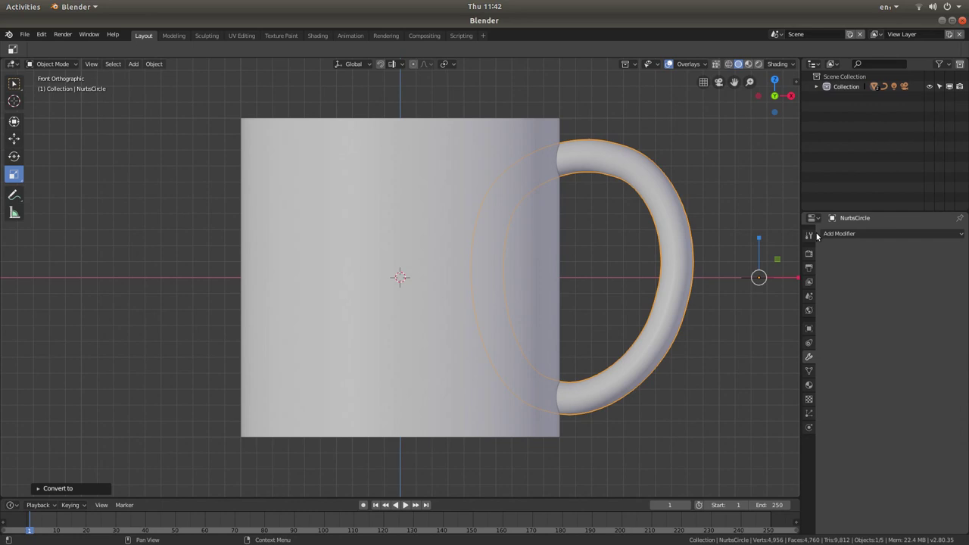
pyautogui.click(848, 235)
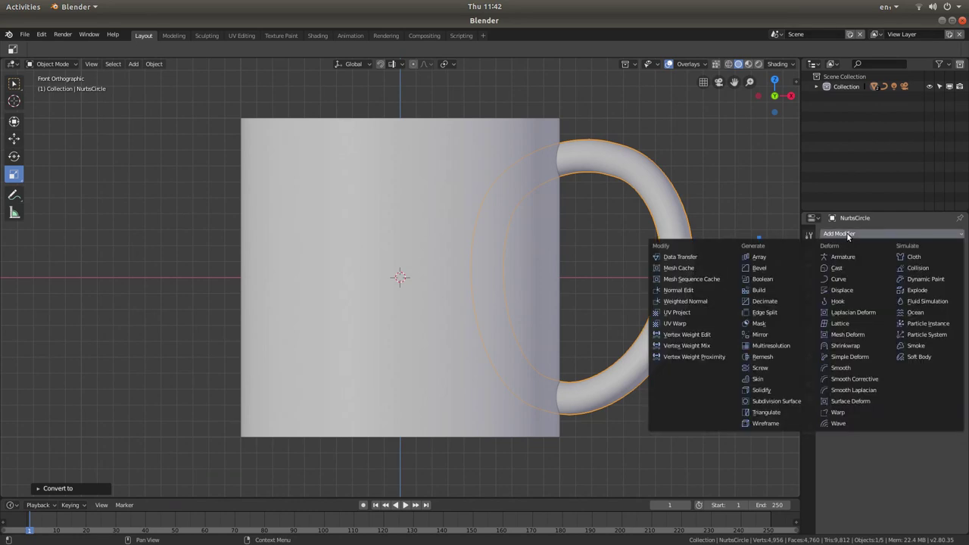
pyautogui.click(772, 281)
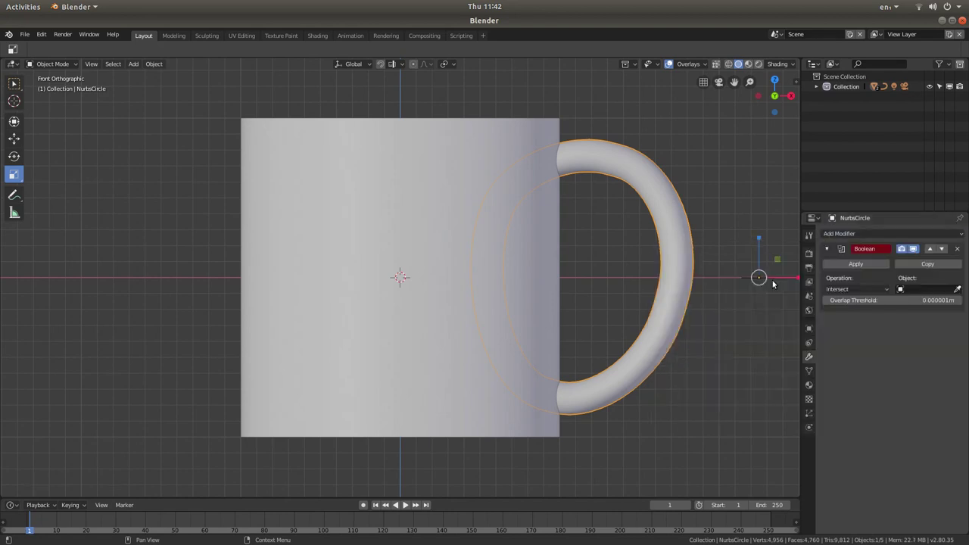
# Set the handle's Boolean modifier to Difference with Cylinder as its object and apply it.
pyautogui.click(852, 290)
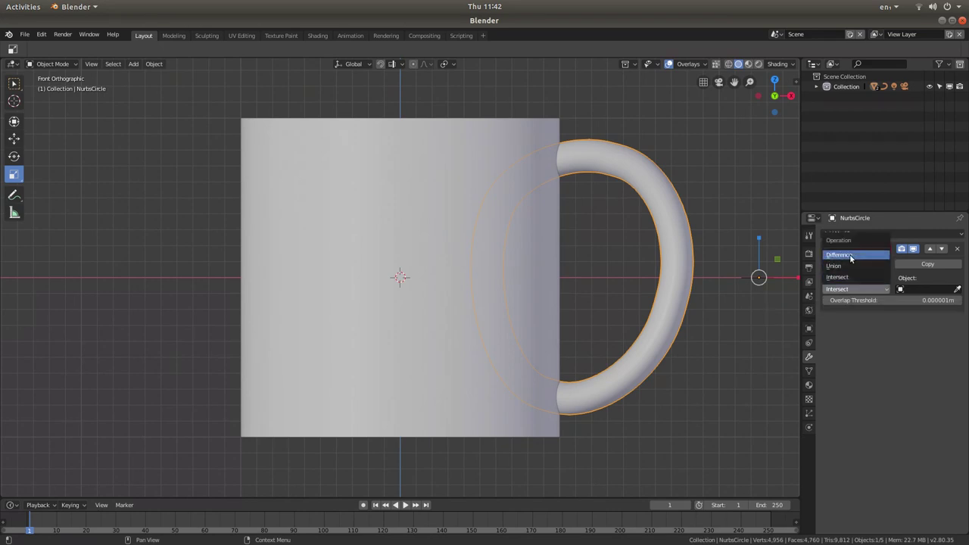
pyautogui.click(851, 256)
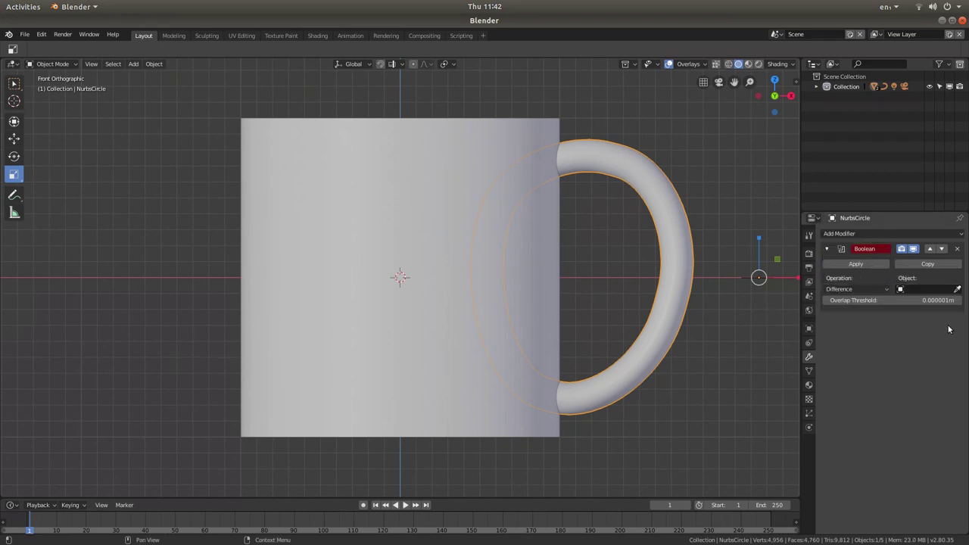
pyautogui.click(921, 290)
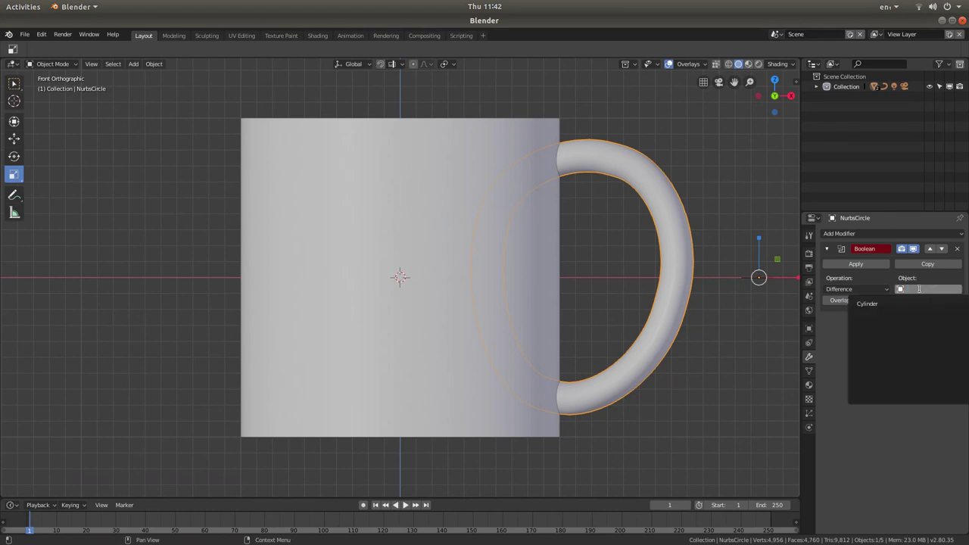
pyautogui.click(873, 305)
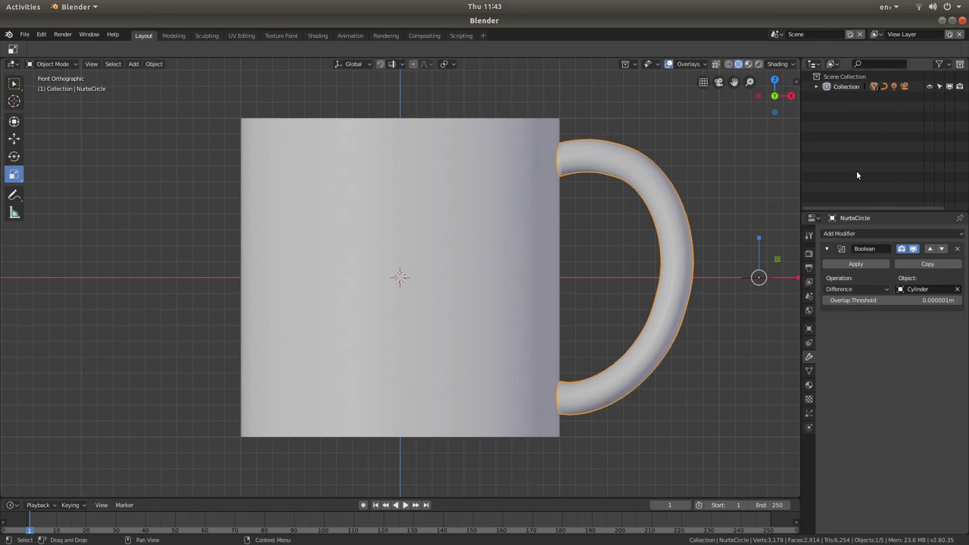
pyautogui.click(849, 263)
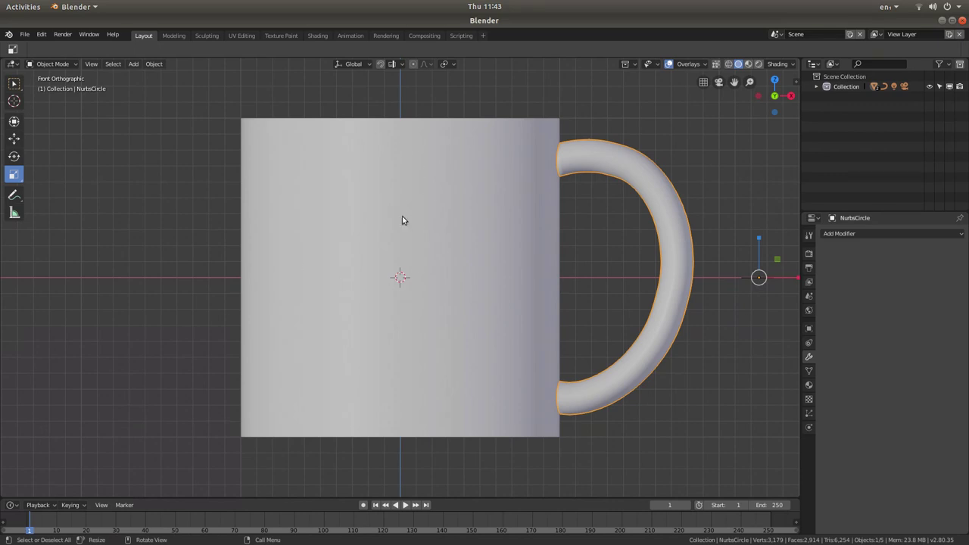
# Delete the cylinder's top face in Edit Mode from the top view and return to Object Mode in perspective.
pyautogui.click(382, 204)
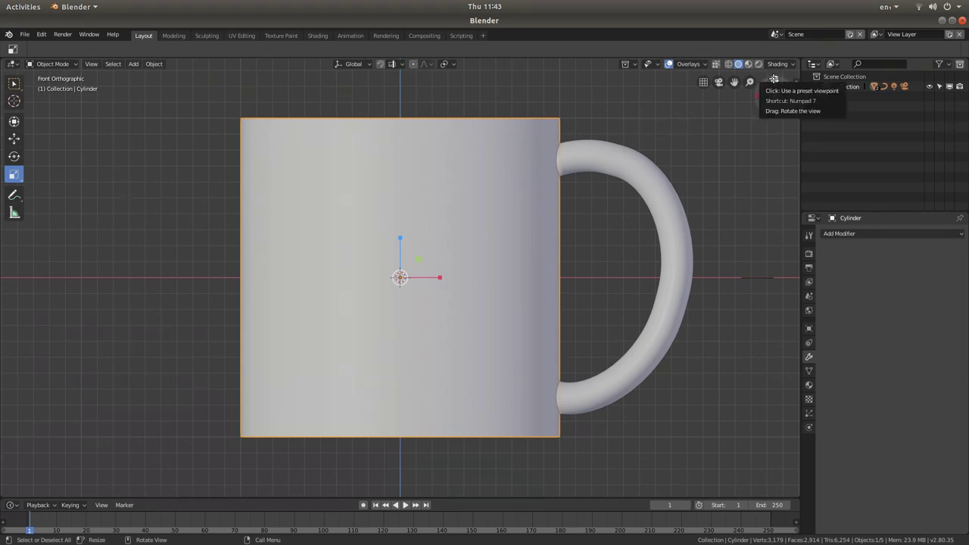
pyautogui.click(773, 78)
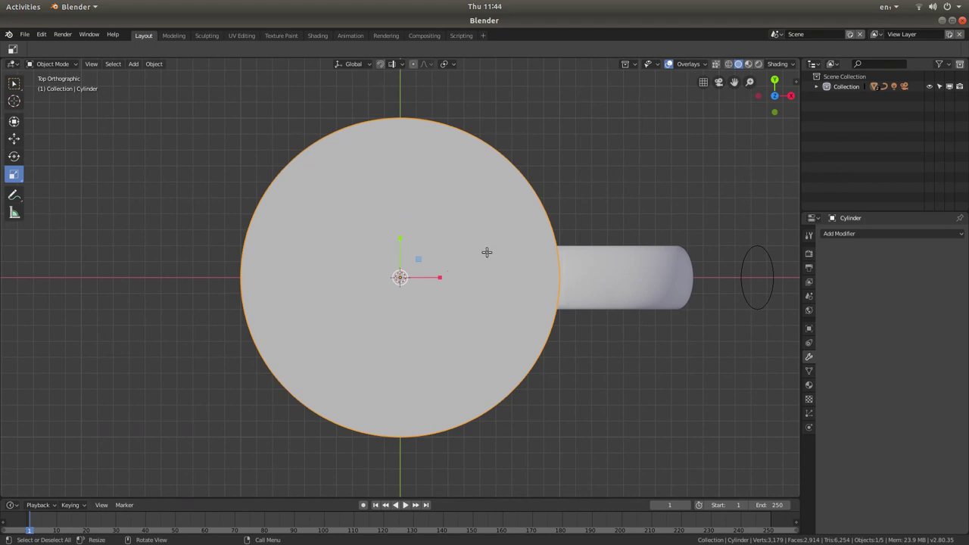
pyautogui.click(59, 67)
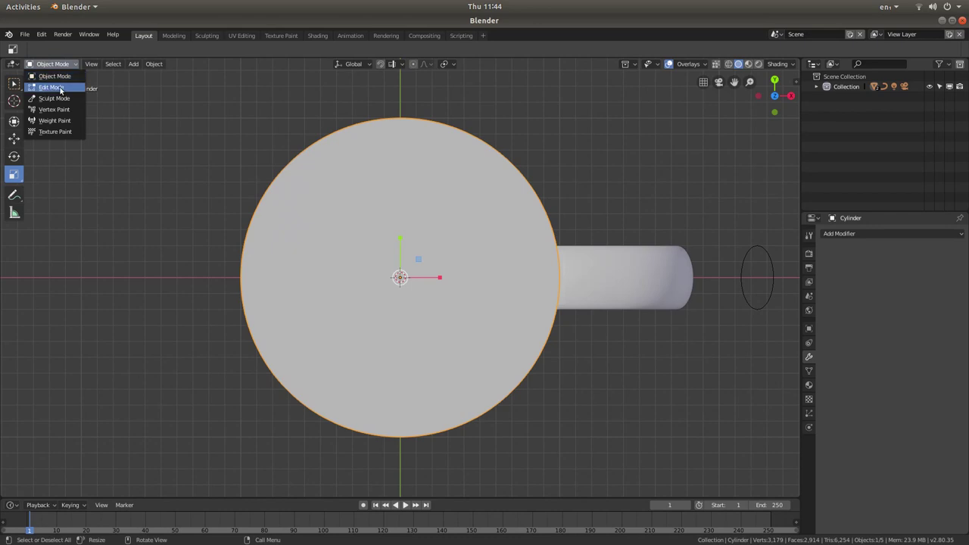
pyautogui.click(61, 88)
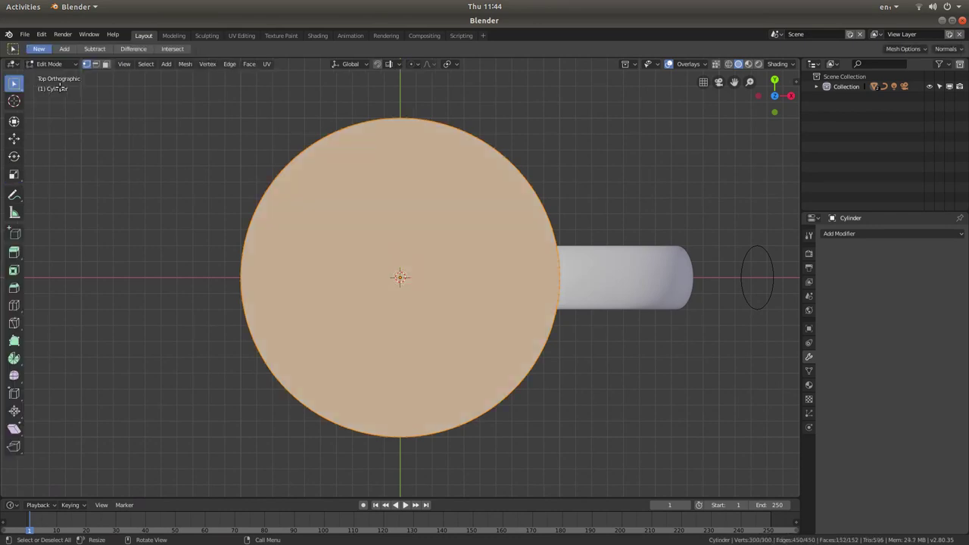
pyautogui.click(107, 65)
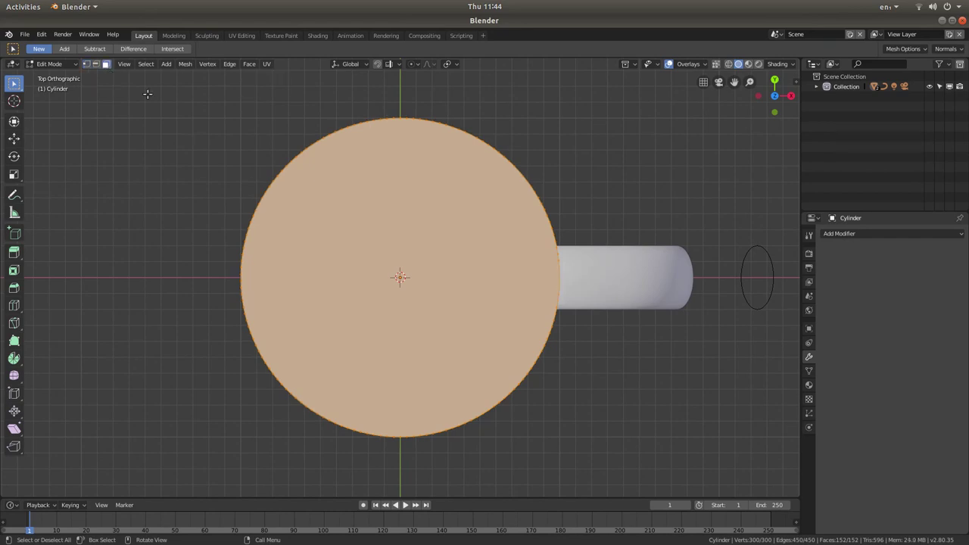
pyautogui.click(381, 227)
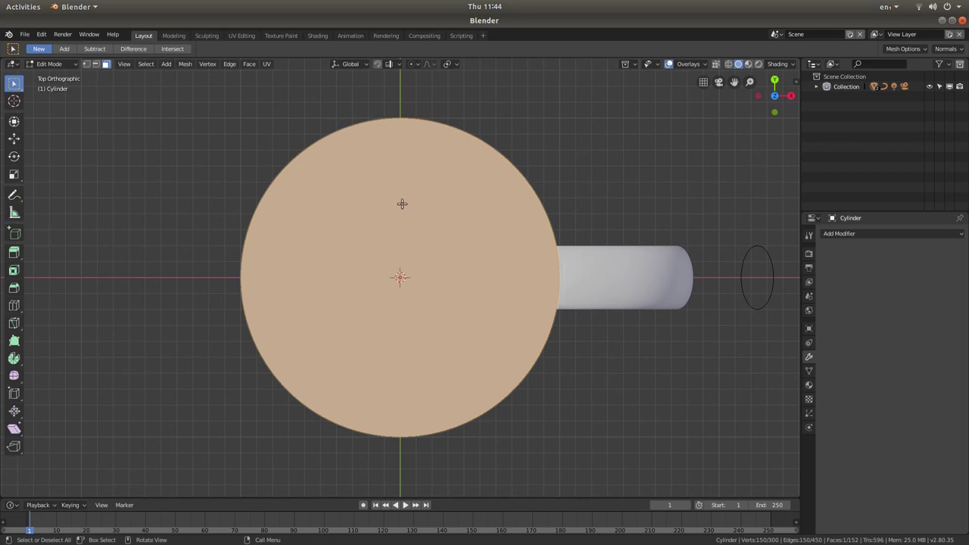
pyautogui.rightClick(389, 192)
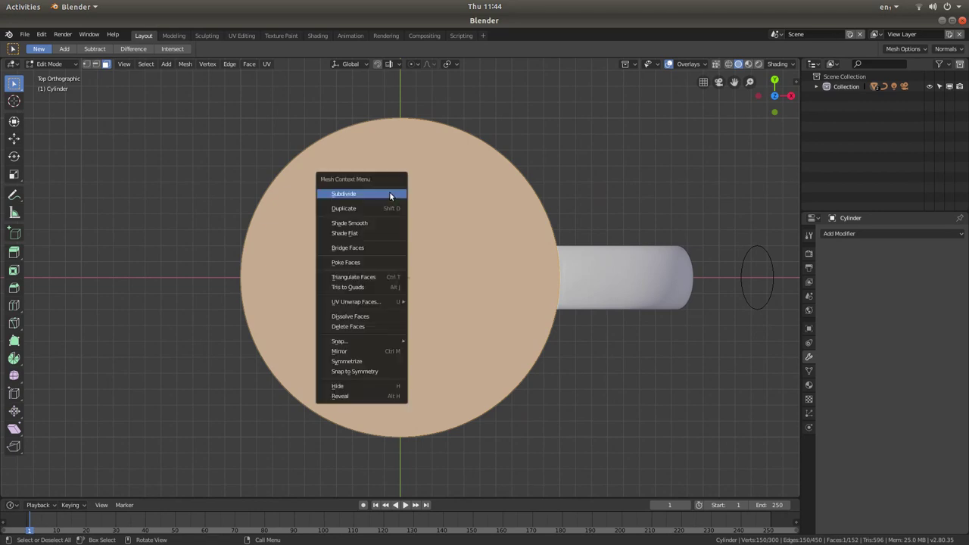
pyautogui.click(365, 327)
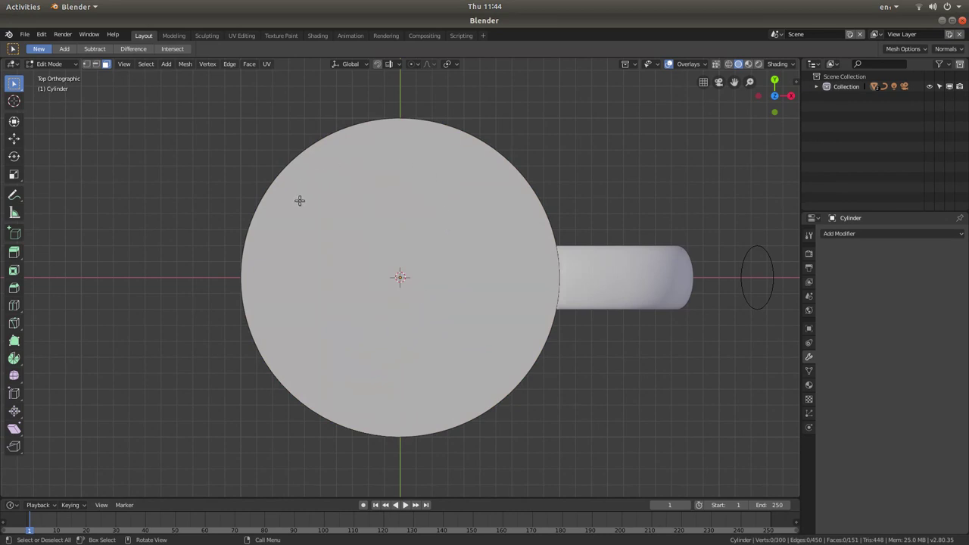
pyautogui.click(702, 82)
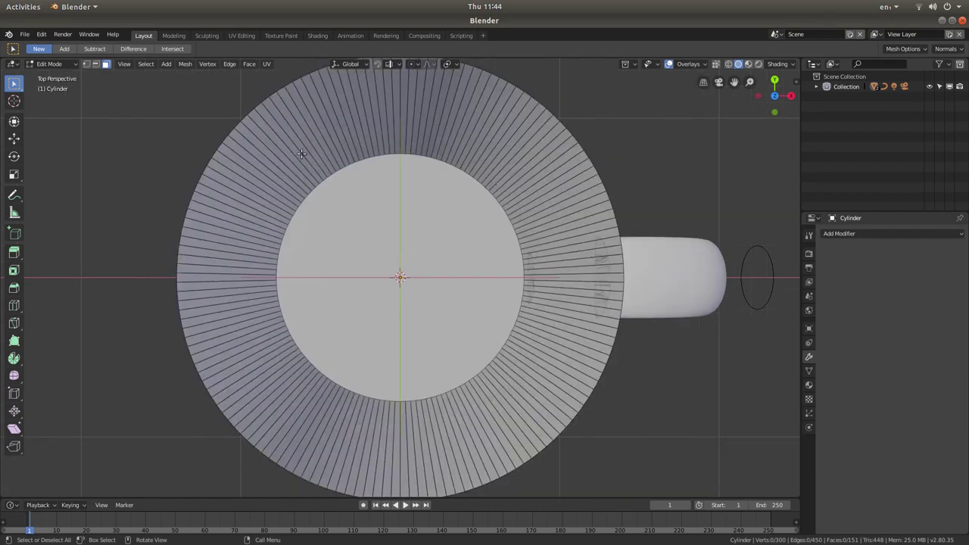
pyautogui.click(47, 65)
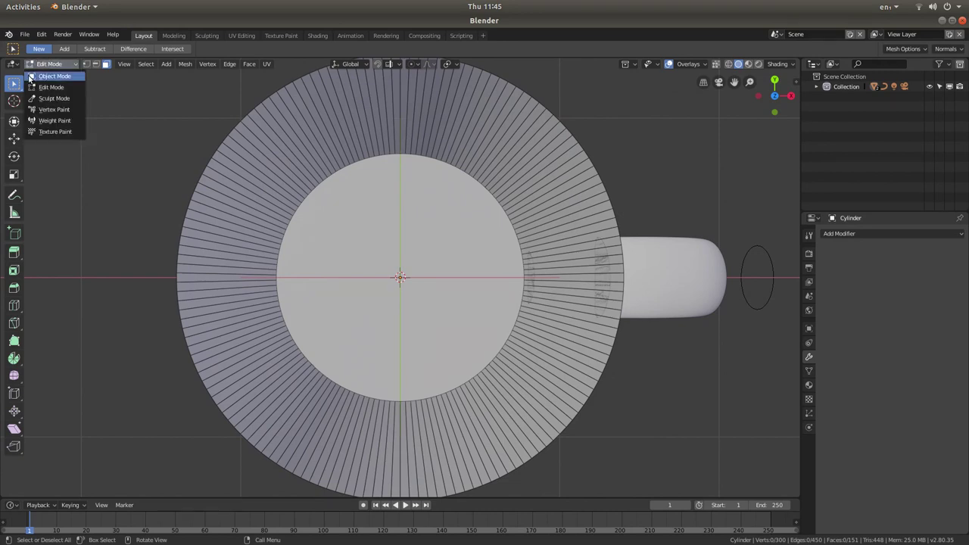
pyautogui.click(50, 77)
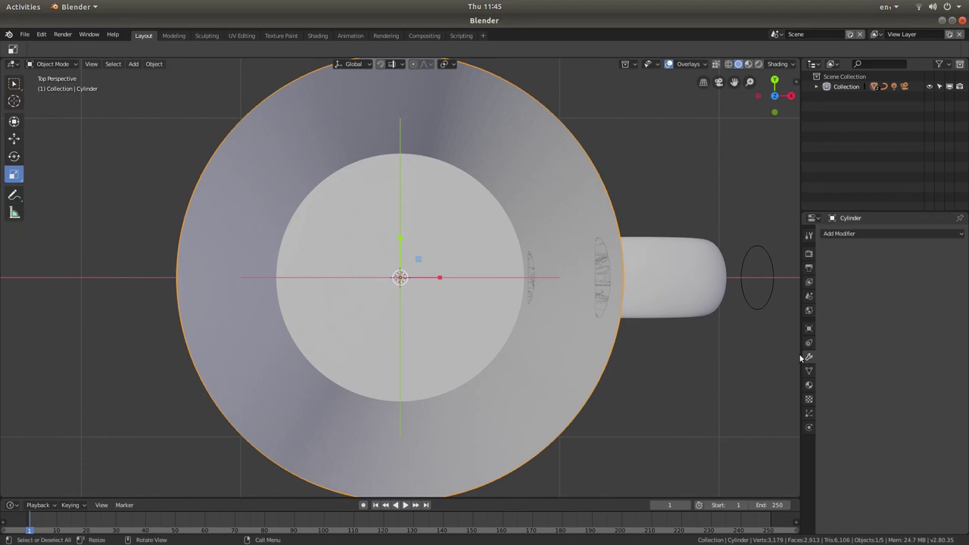
# Add a Solidify modifier to the cylinder with a thickness of 0.06 m and apply it.
pyautogui.click(860, 234)
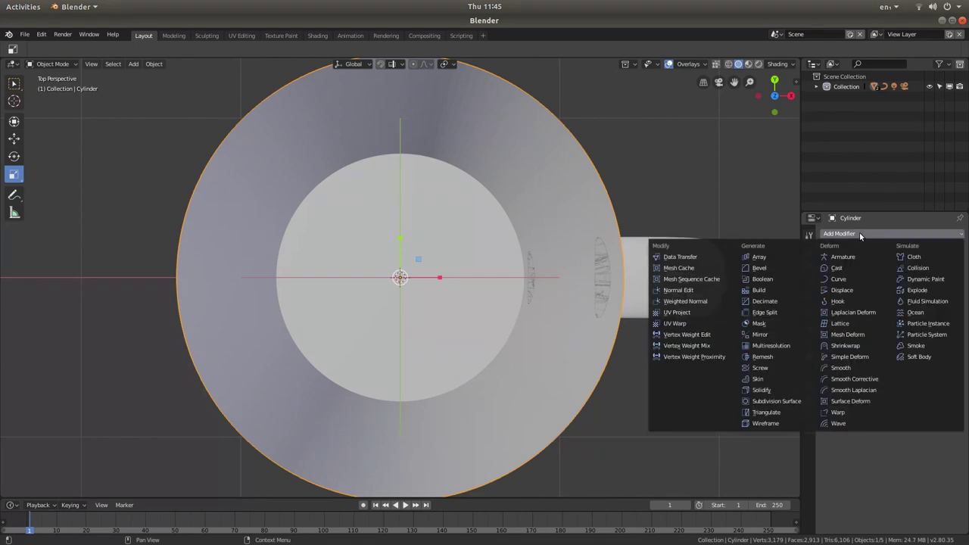
pyautogui.click(753, 392)
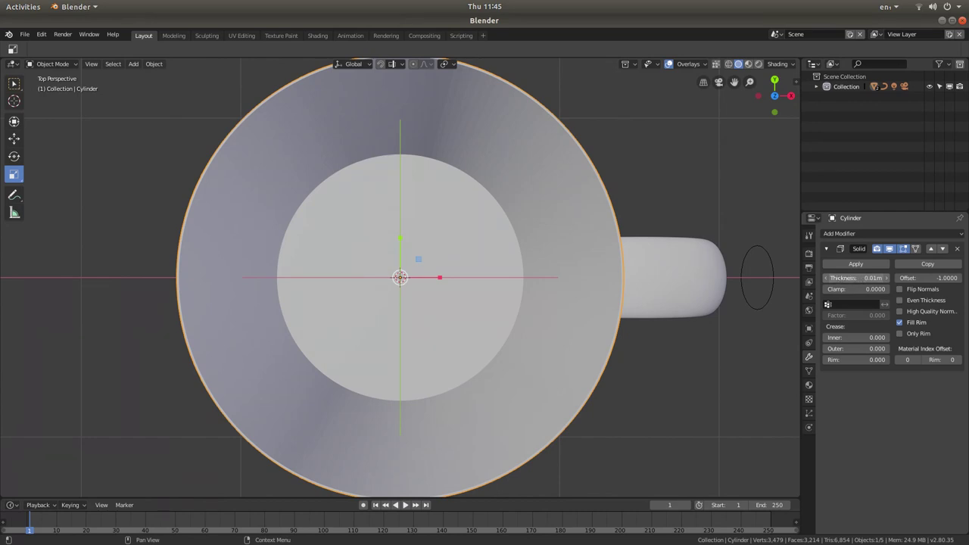
pyautogui.moveTo(856, 277); pyautogui.dragTo(905, 278)
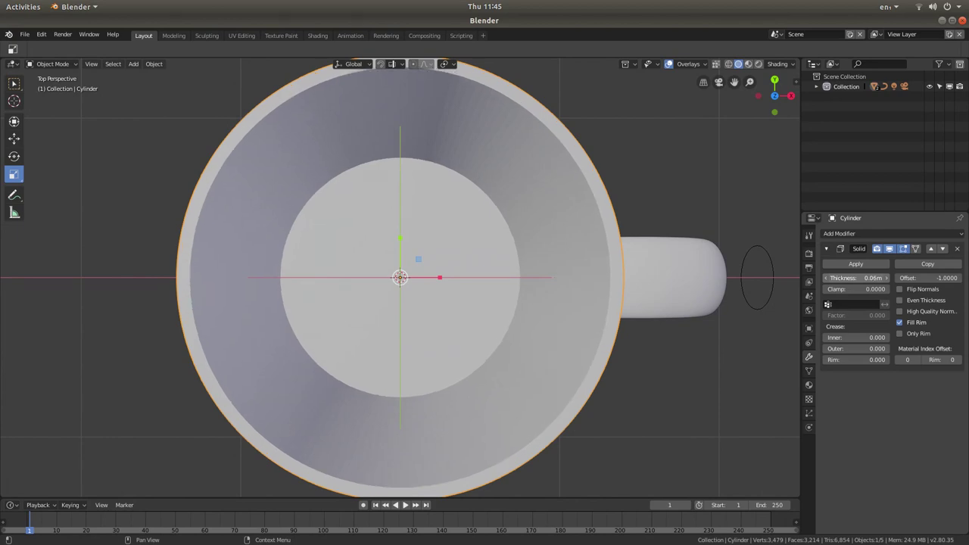
pyautogui.moveTo(904, 278); pyautogui.dragTo(878, 278)
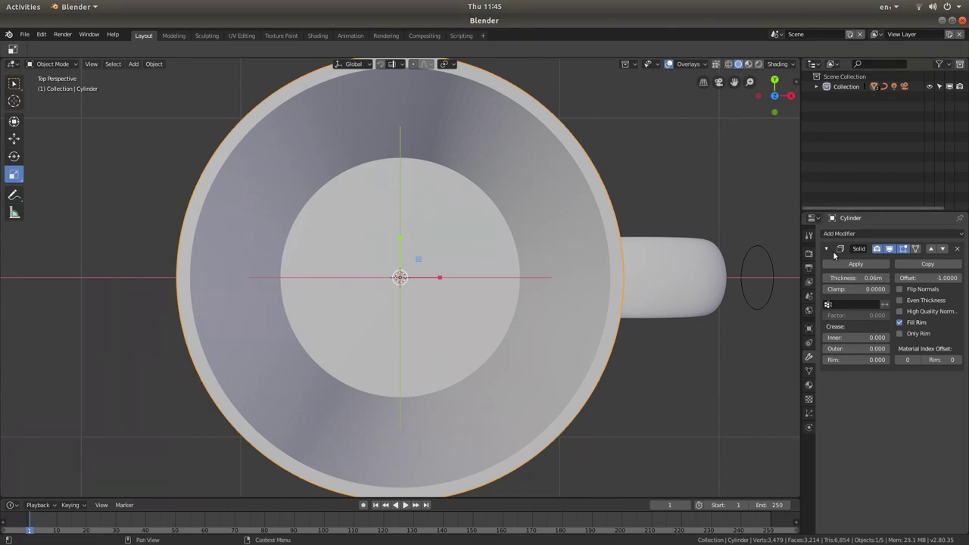
pyautogui.click(860, 265)
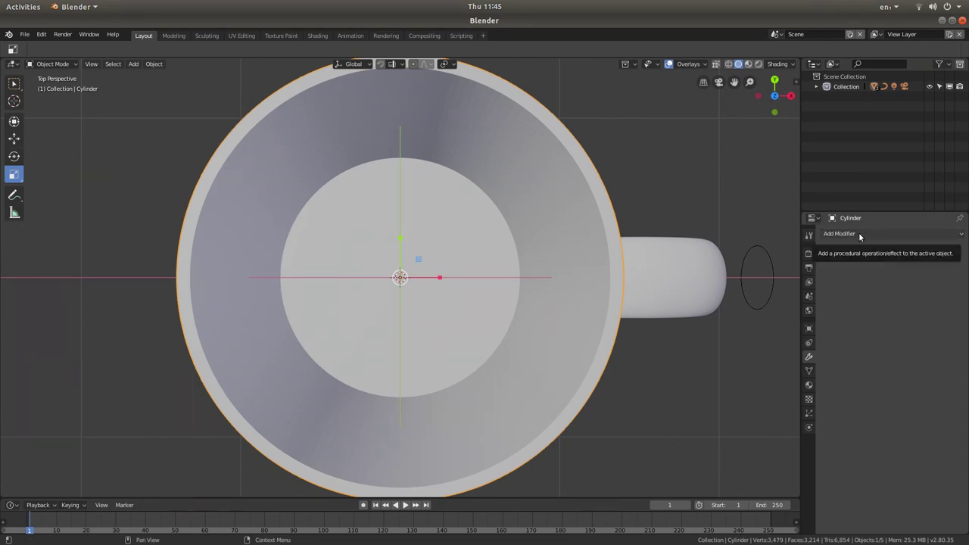
# Add a Bevel modifier with its default settings to the cylinder and apply it.
pyautogui.click(859, 235)
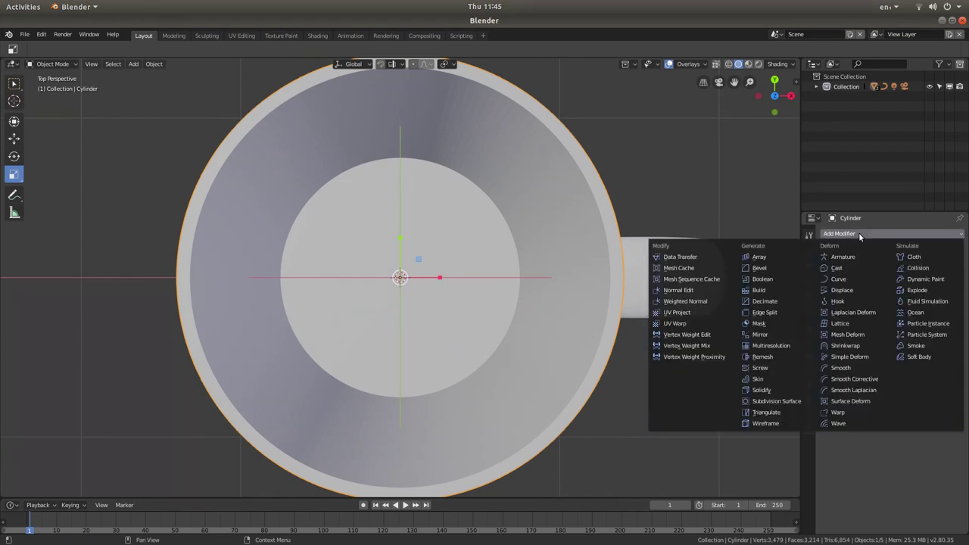
pyautogui.click(762, 270)
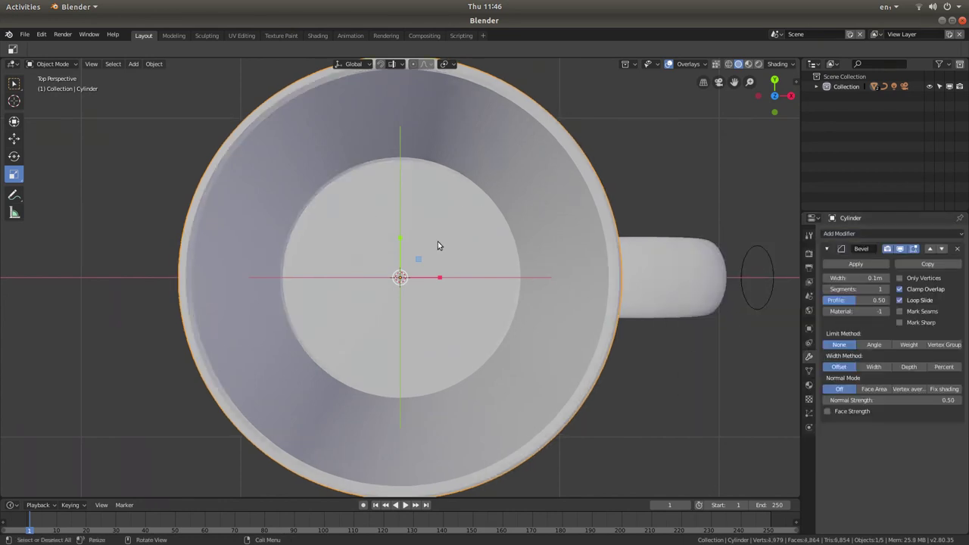
pyautogui.moveTo(476, 266)
pyautogui.mouseDown(button='middle')
pyautogui.moveTo(465, 254)
pyautogui.moveTo(471, 212)
pyautogui.moveTo(457, 215)
pyautogui.moveTo(457, 204)
pyautogui.mouseUp(button='middle')
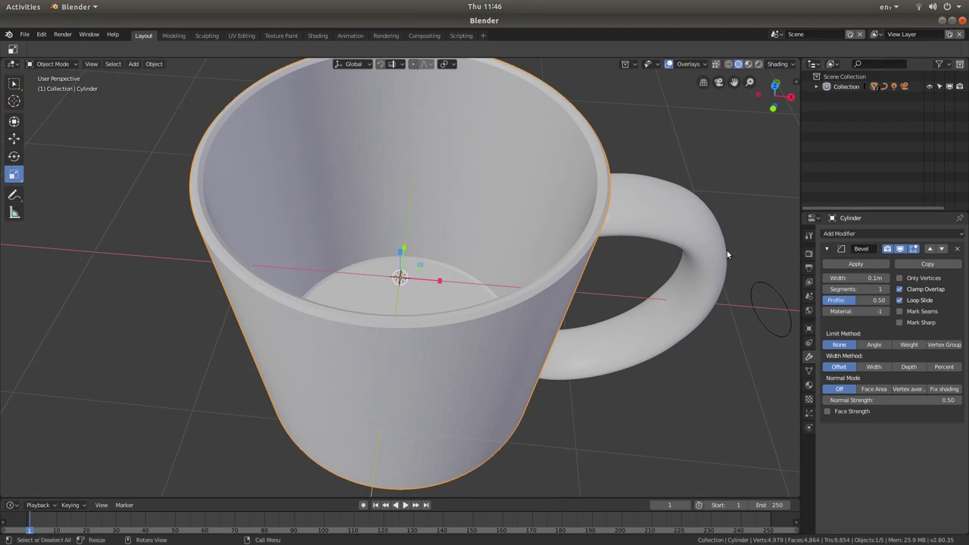
pyautogui.click(856, 264)
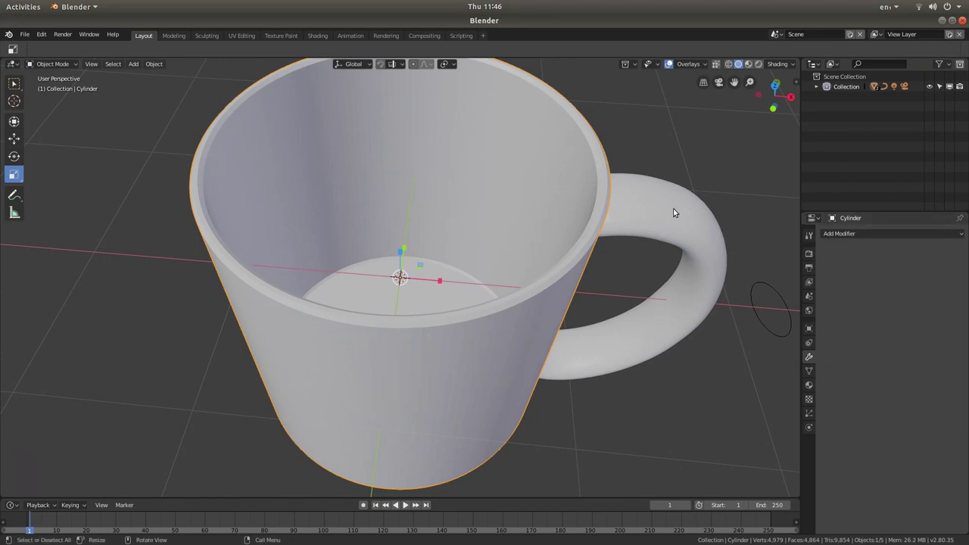
# Switch to the Select Box tool and delete the leftover Bezier circle beside the mug handle.
pyautogui.scroll(-2, 578, 218)
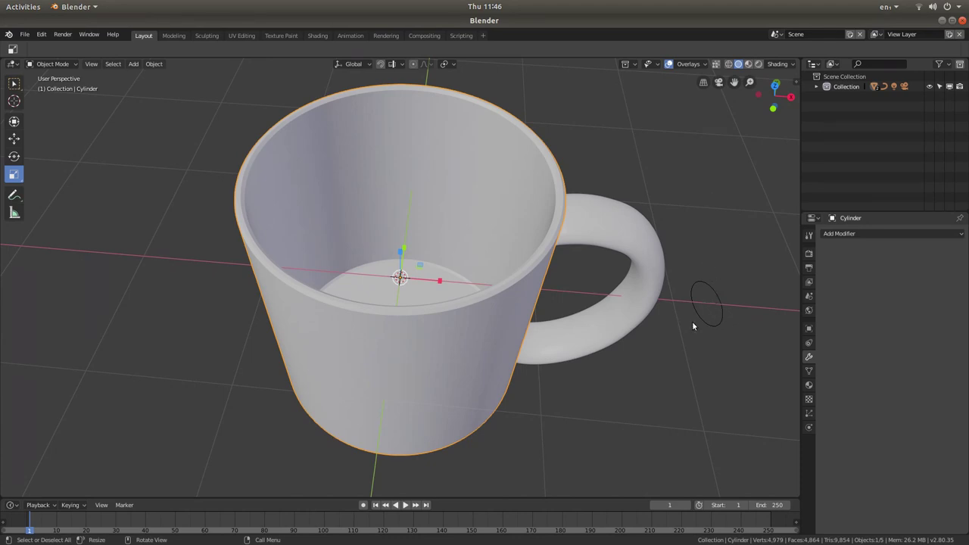
pyautogui.click(15, 78)
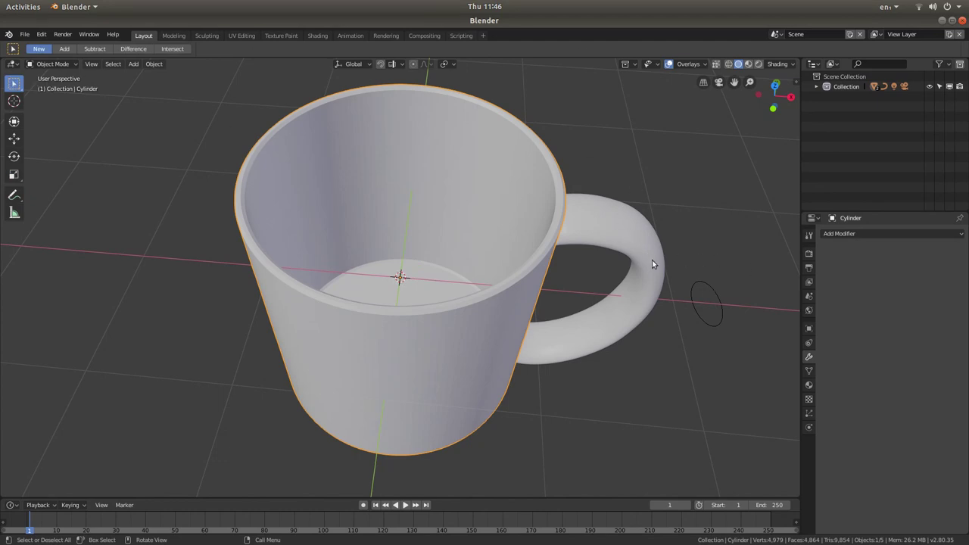
pyautogui.click(713, 286)
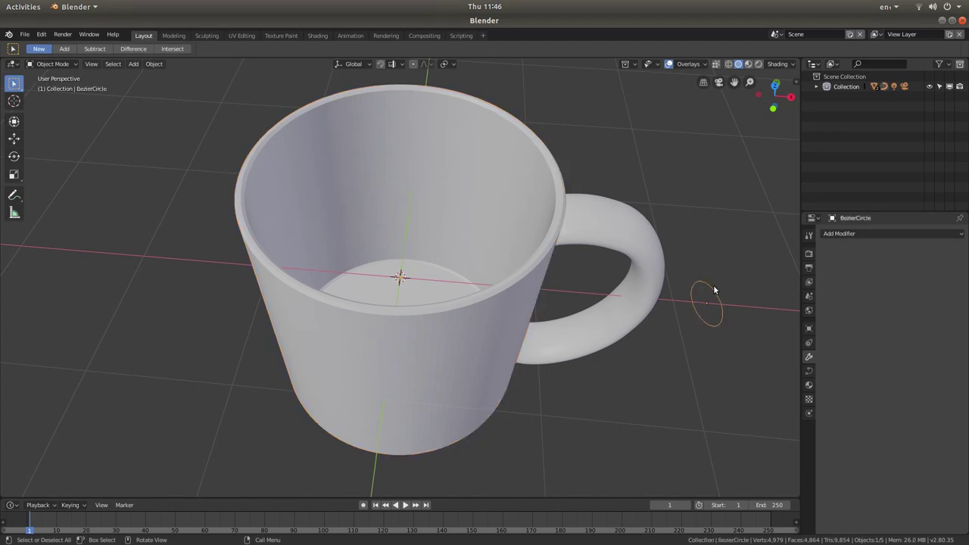
pyautogui.rightClick(699, 287)
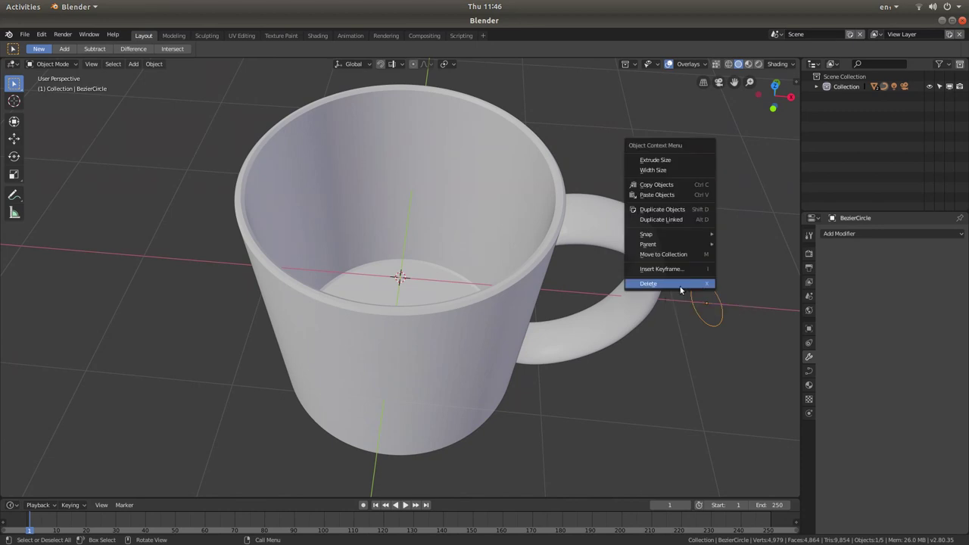
pyautogui.click(680, 286)
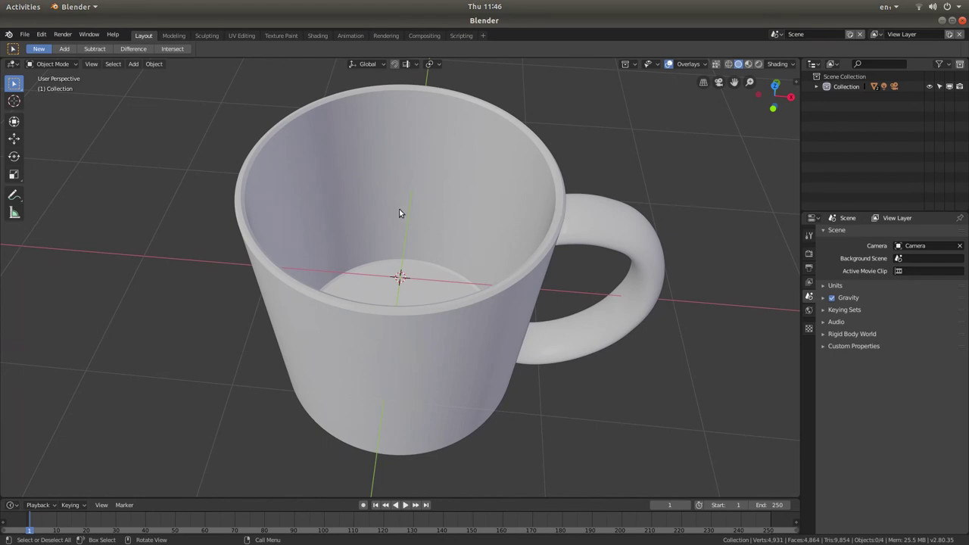
# Save the mug scene as MUG.blend in the home folder.
pyautogui.scroll(3, 427, 190)
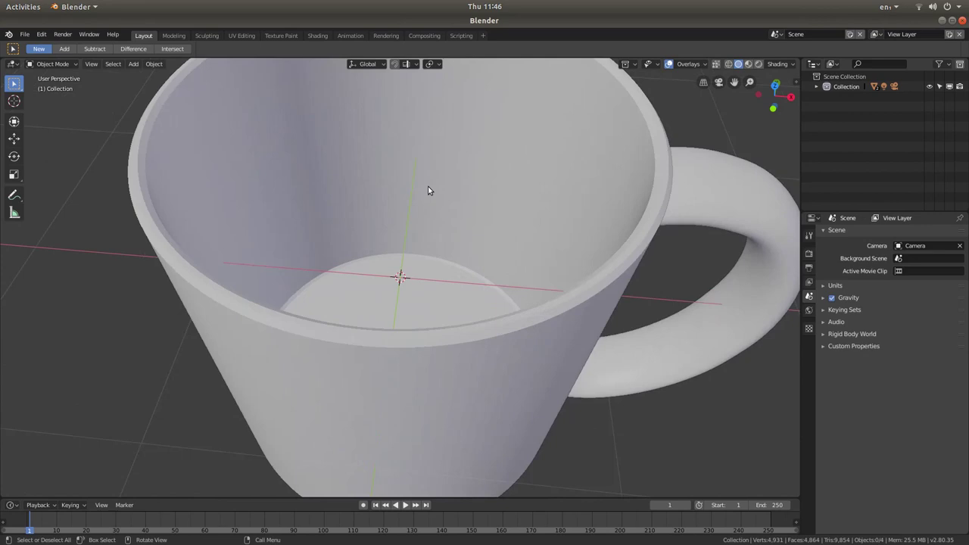
pyautogui.scroll(-5, 428, 190)
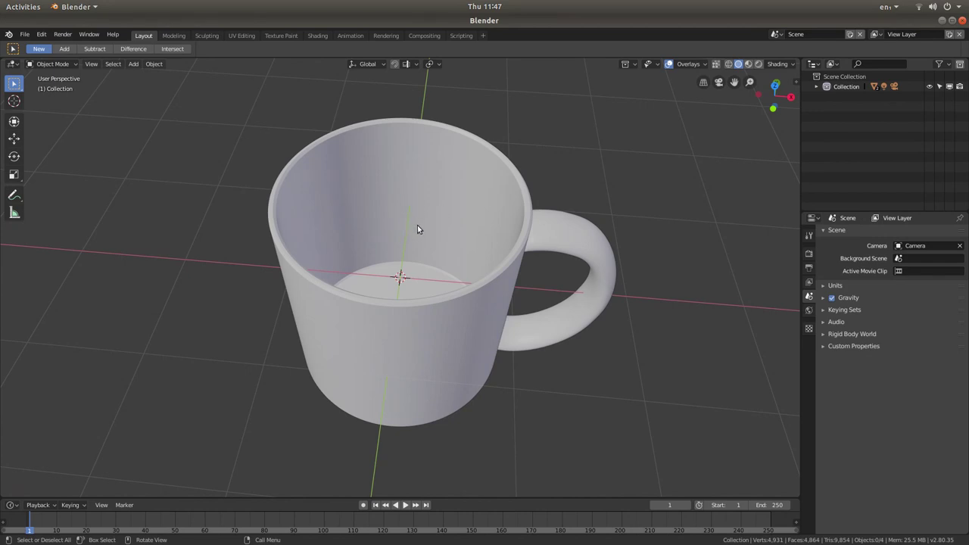
pyautogui.click(26, 35)
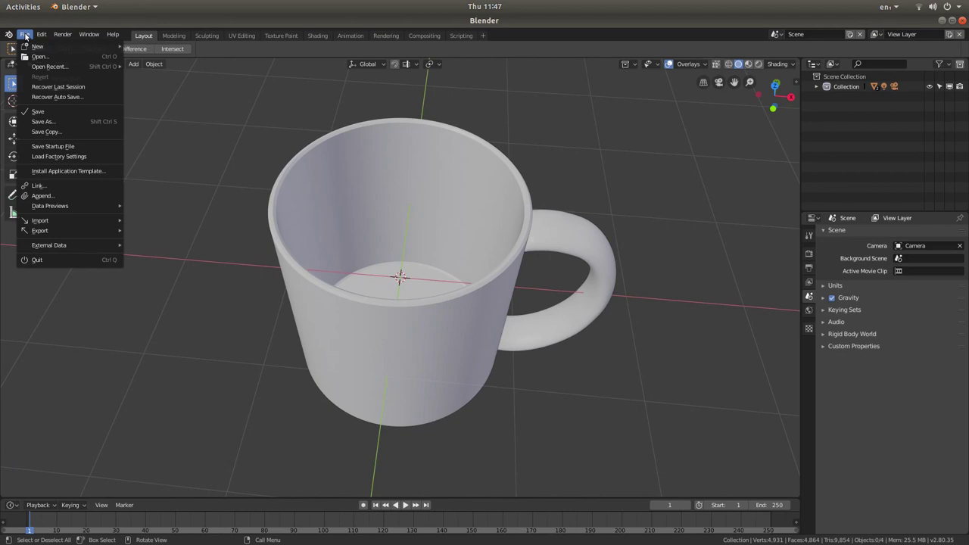
pyautogui.click(54, 122)
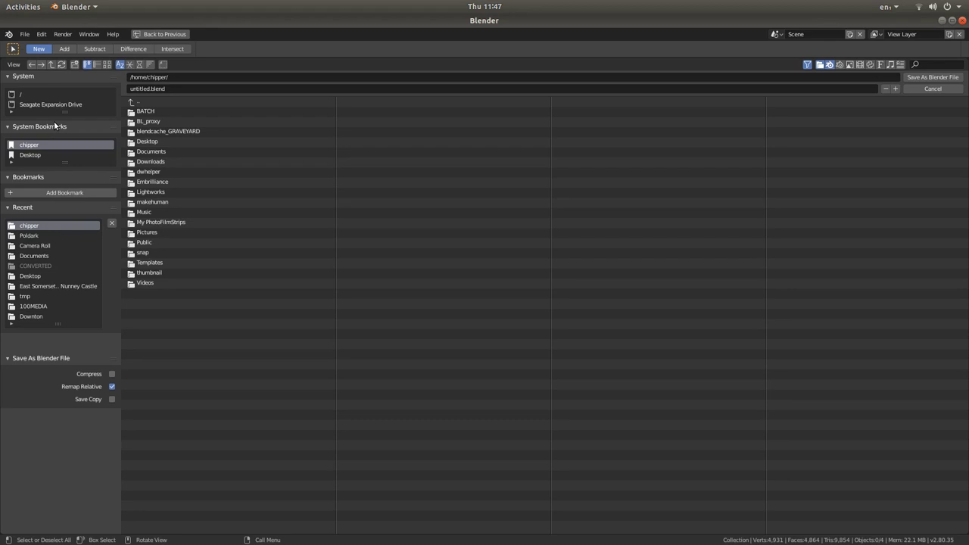
pyautogui.click(168, 88)
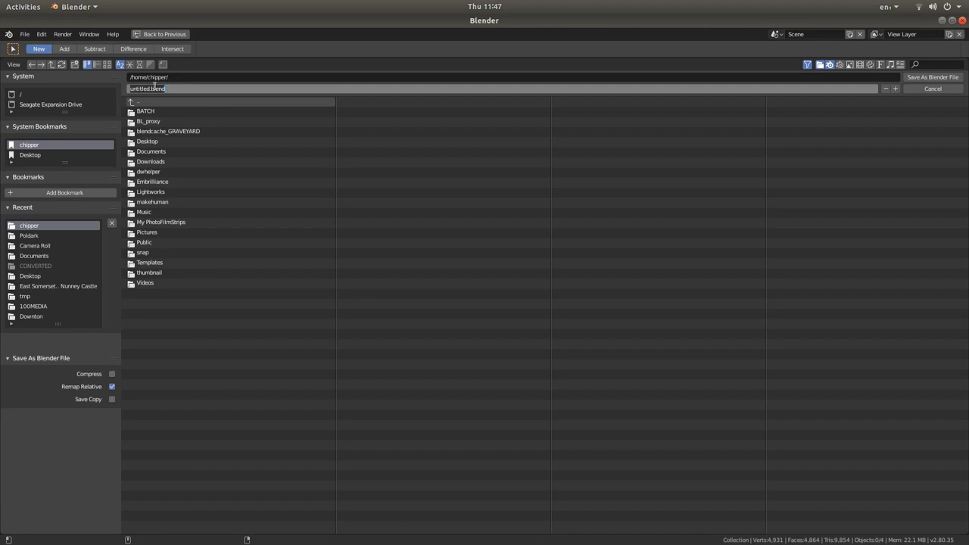
pyautogui.write('MUG')
pyautogui.click(940, 77)
pyautogui.click(940, 77)
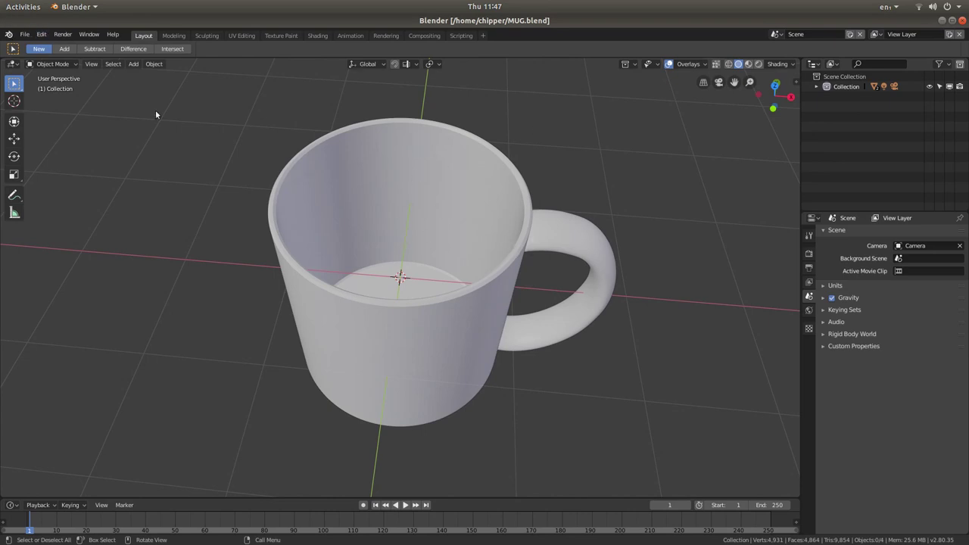
# Reopen the recently saved MUG.blend file.
pyautogui.click(24, 35)
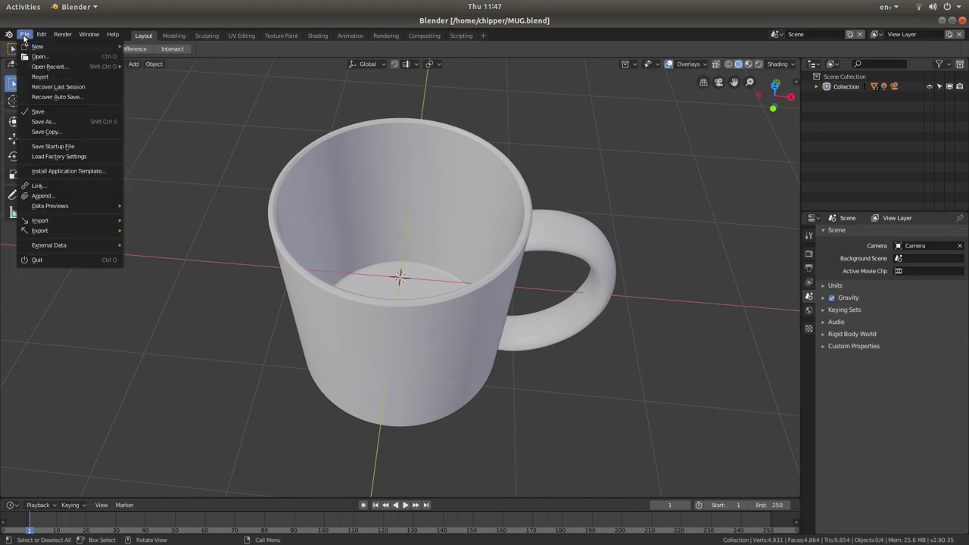
pyautogui.moveTo(44, 67)
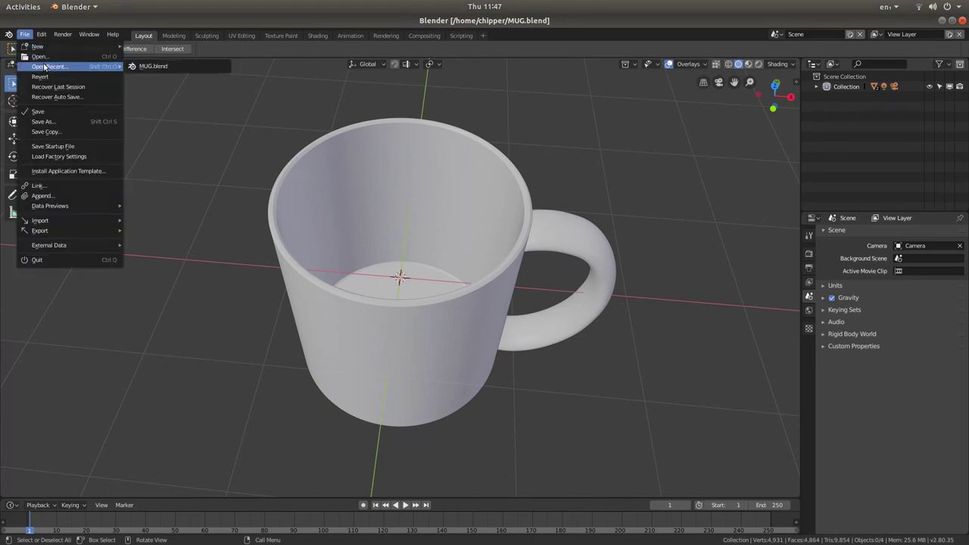
pyautogui.click(180, 67)
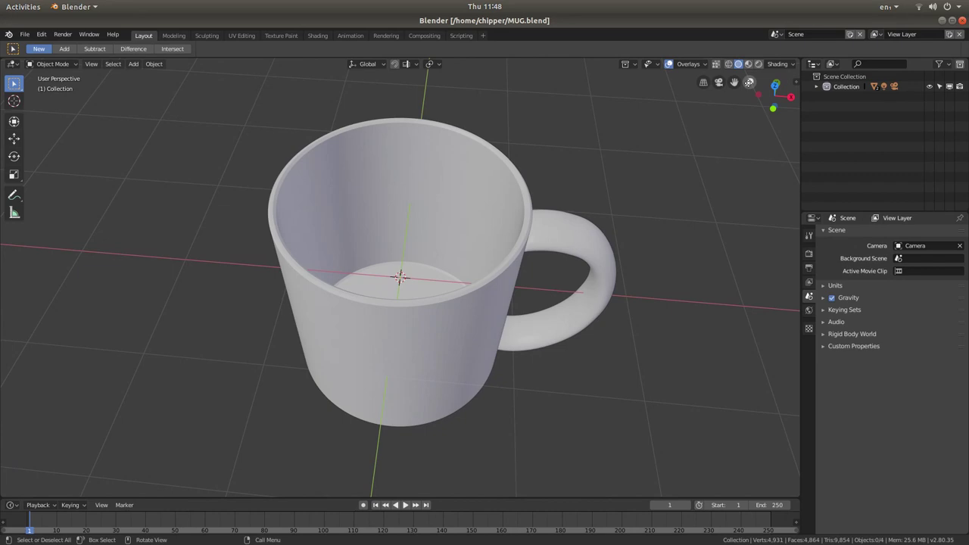
# Select the mug's cylinder body and switch it to Edit Mode.
pyautogui.click(50, 65)
pyautogui.click(386, 161)
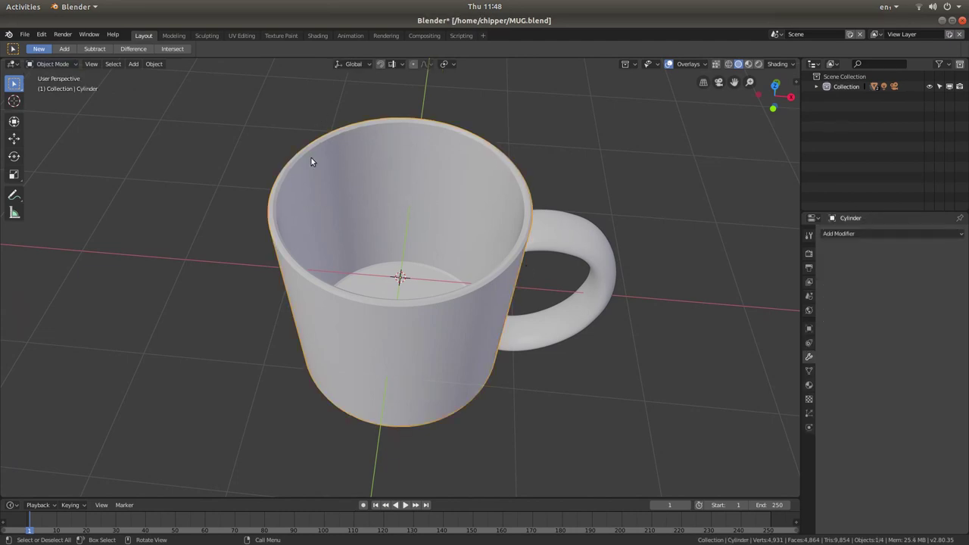
pyautogui.click(47, 65)
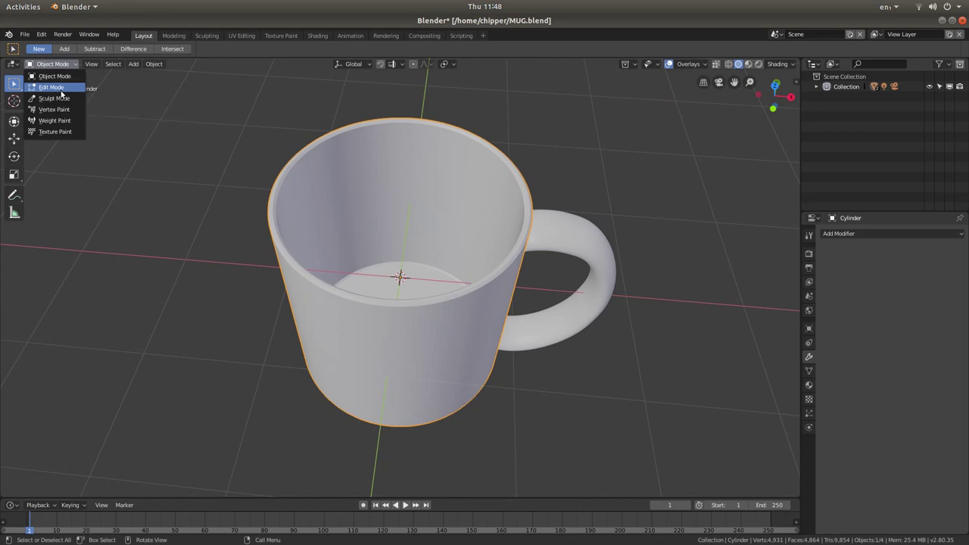
pyautogui.click(61, 88)
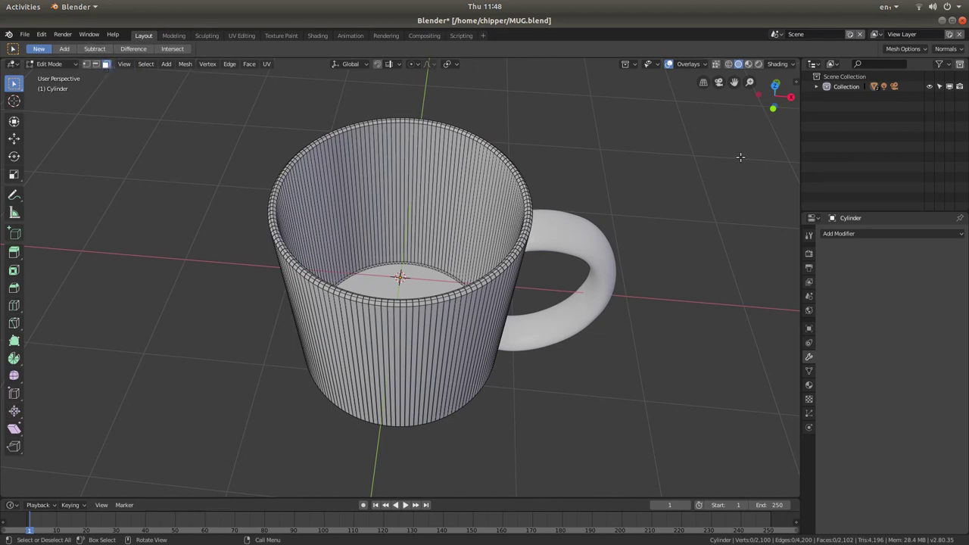
# Look at the mug from the top and select all of the cylinder's faces.
pyautogui.click(776, 85)
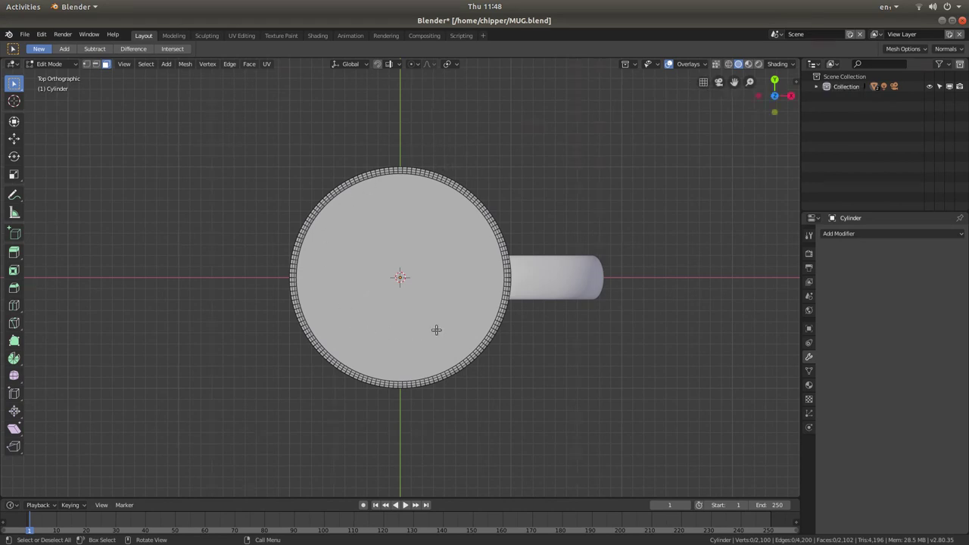
pyautogui.click(148, 66)
pyautogui.press('a')
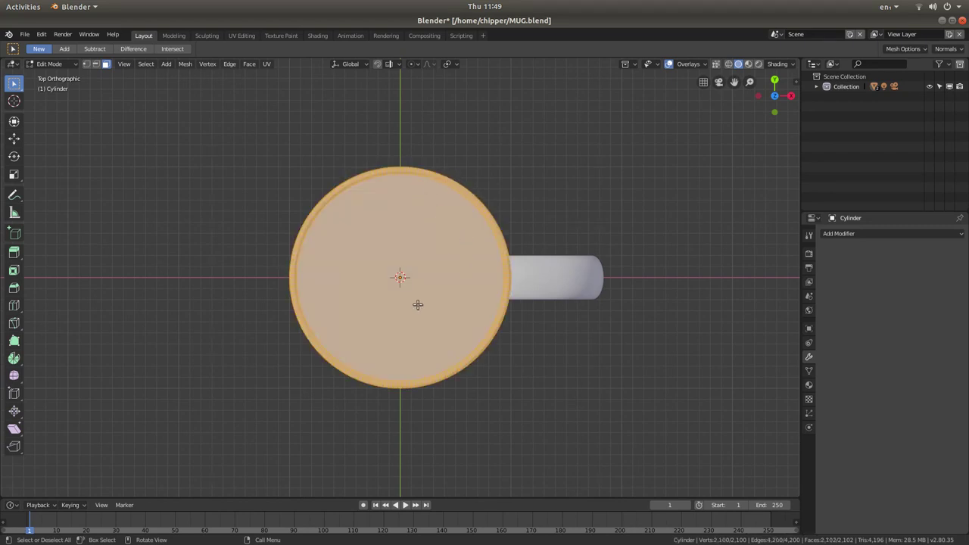
pyautogui.click(147, 65)
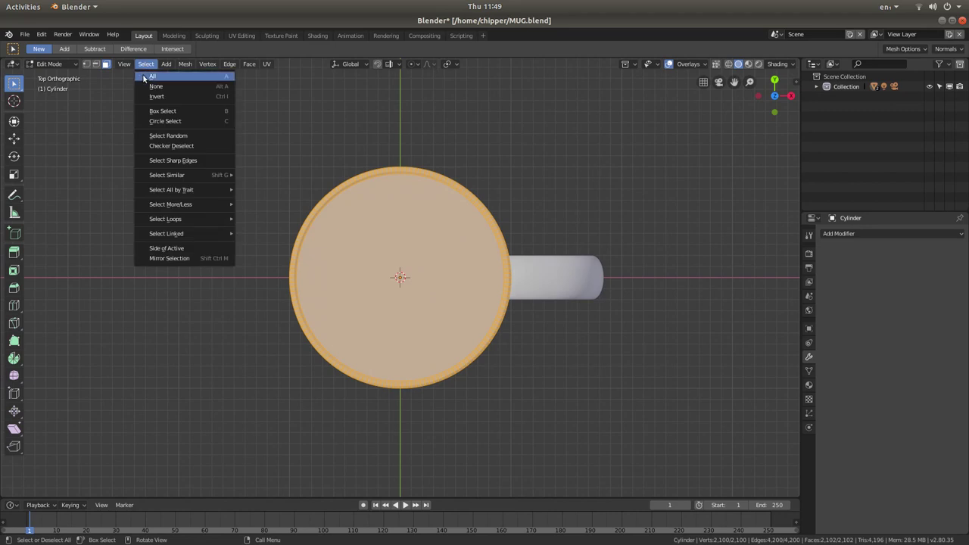
pyautogui.click(156, 75)
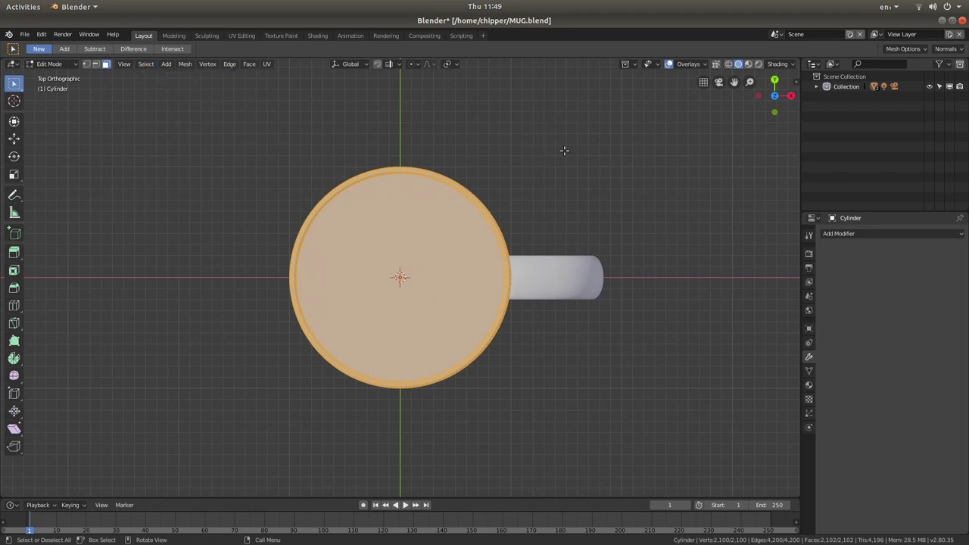
# Add a material slot to the cylinder and create a new material in it.
pyautogui.click(809, 387)
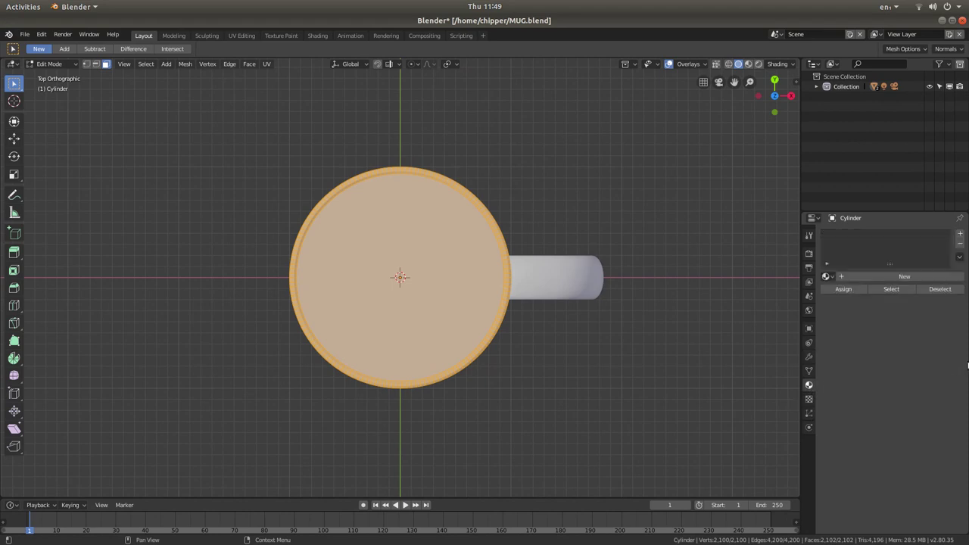
pyautogui.click(960, 236)
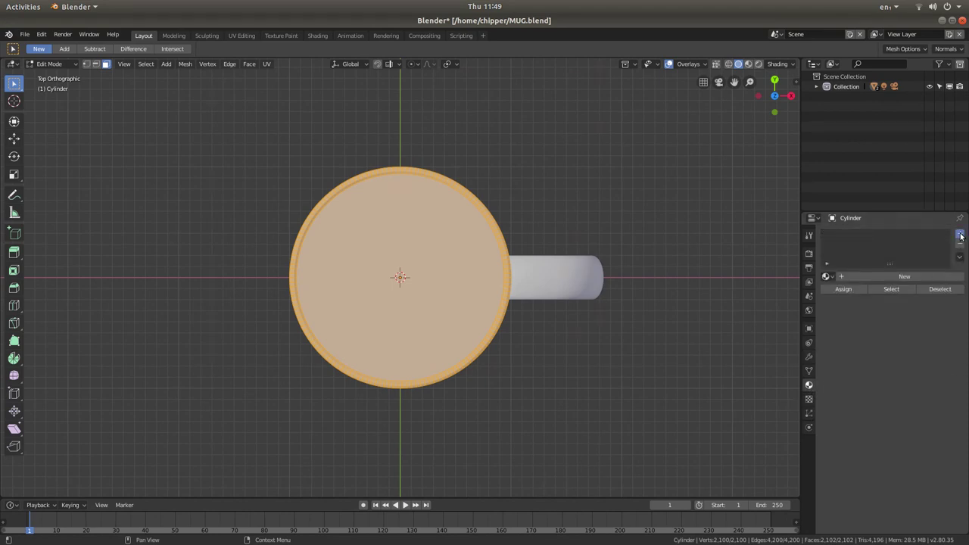
pyautogui.click(894, 277)
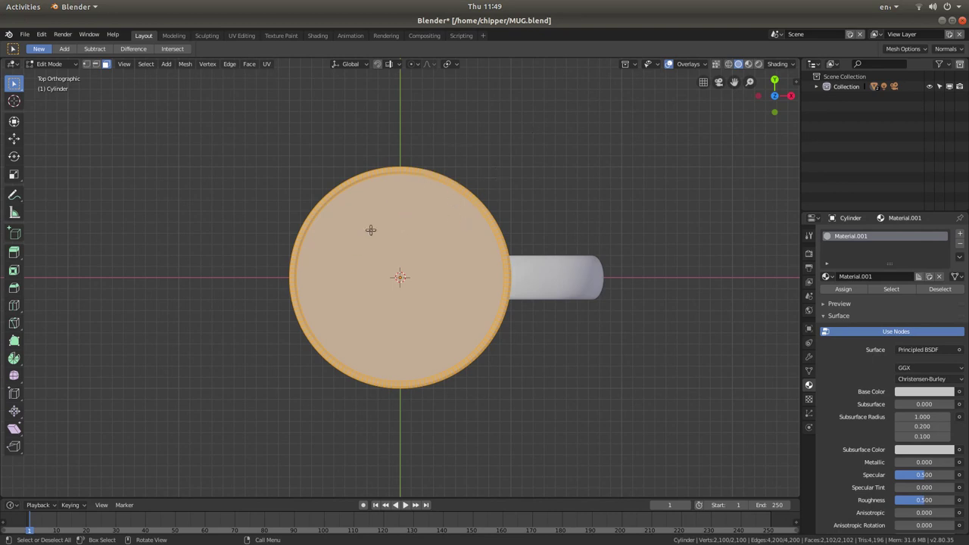
# Switch the viewport to rendered shading and set the cylinder material's base color to saturated red.
pyautogui.click(758, 64)
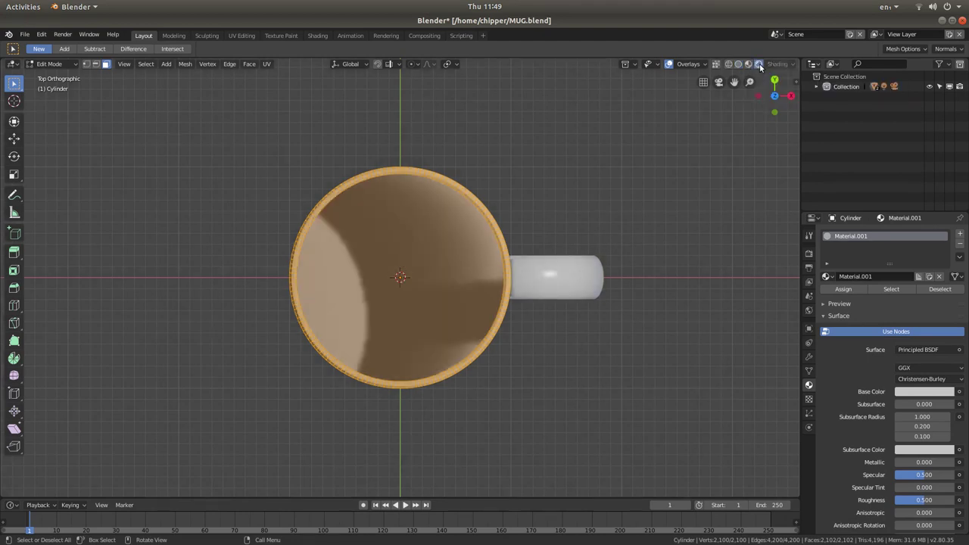
pyautogui.click(924, 395)
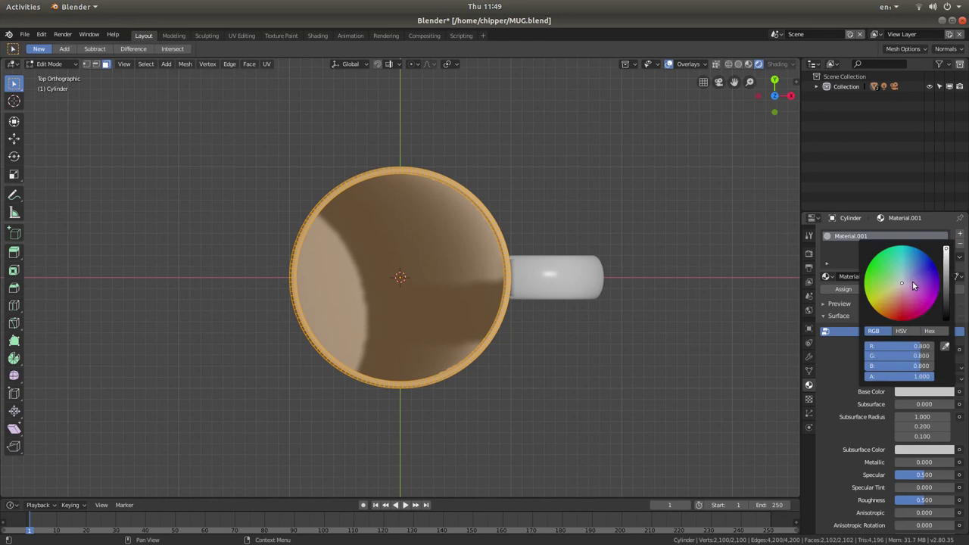
pyautogui.moveTo(902, 286)
pyautogui.mouseDown()
pyautogui.moveTo(894, 293)
pyautogui.moveTo(882, 277)
pyautogui.moveTo(901, 320)
pyautogui.moveTo(914, 289)
pyautogui.mouseUp()
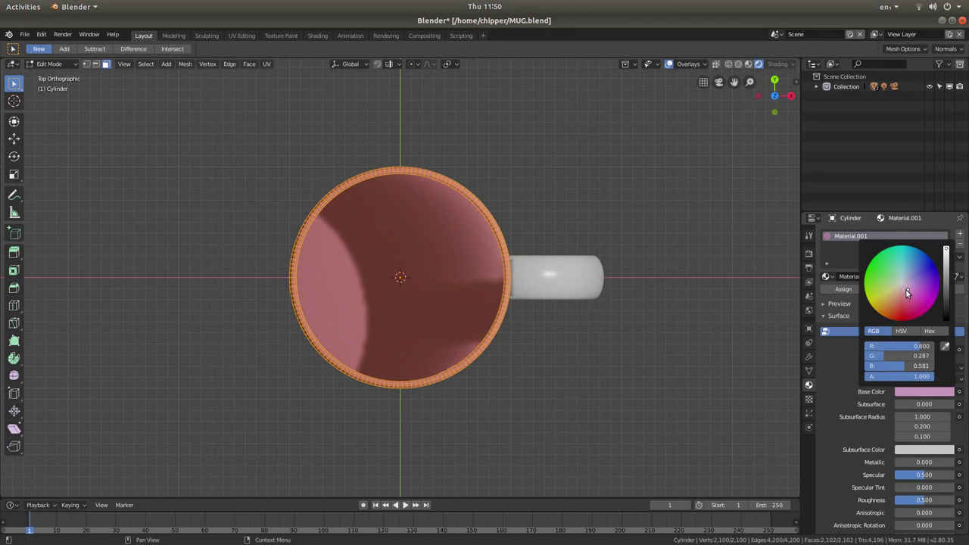
pyautogui.moveTo(907, 289)
pyautogui.mouseDown()
pyautogui.moveTo(910, 320)
pyautogui.moveTo(900, 320)
pyautogui.mouseUp()
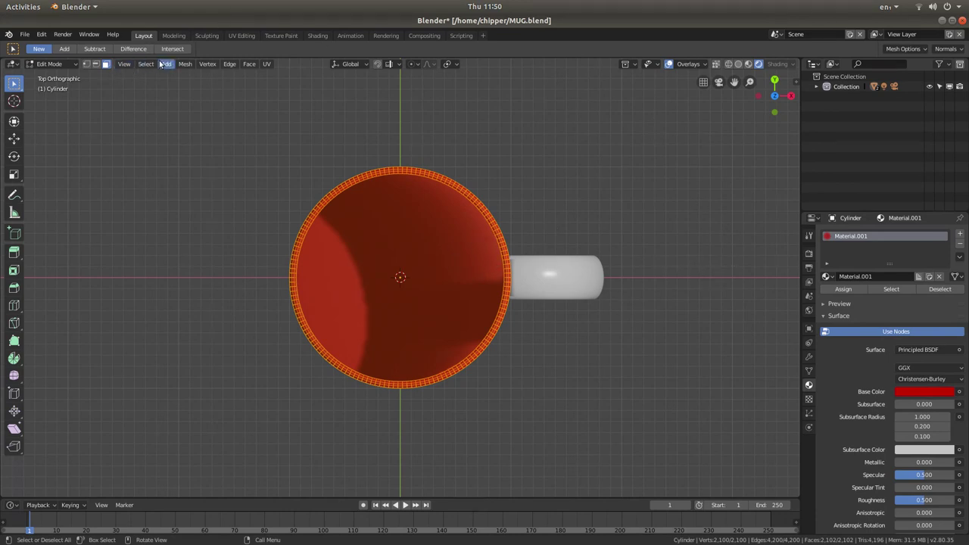
# Deselect all of the cylinder's faces and change the top view from orthographic to perspective.
pyautogui.scroll(4, 468, 227)
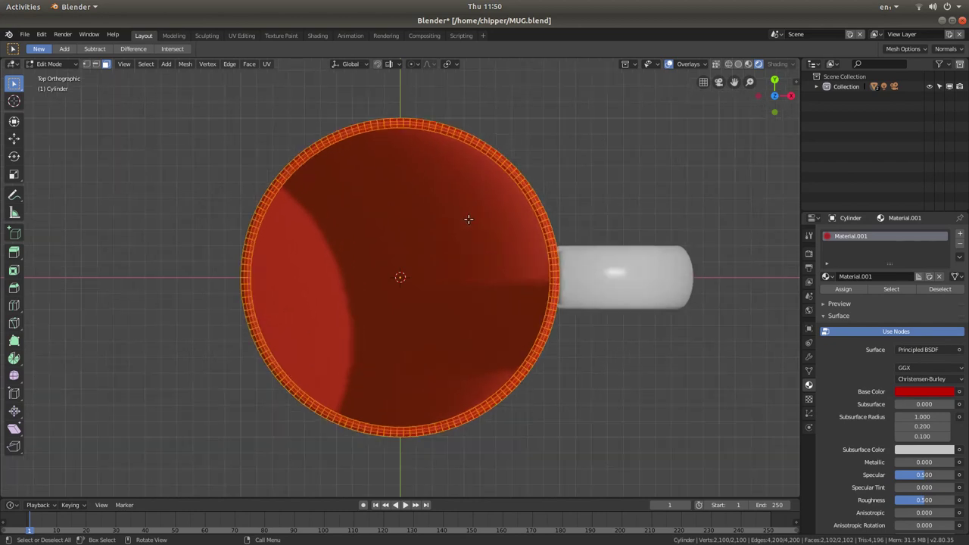
pyautogui.scroll(-1, 473, 179)
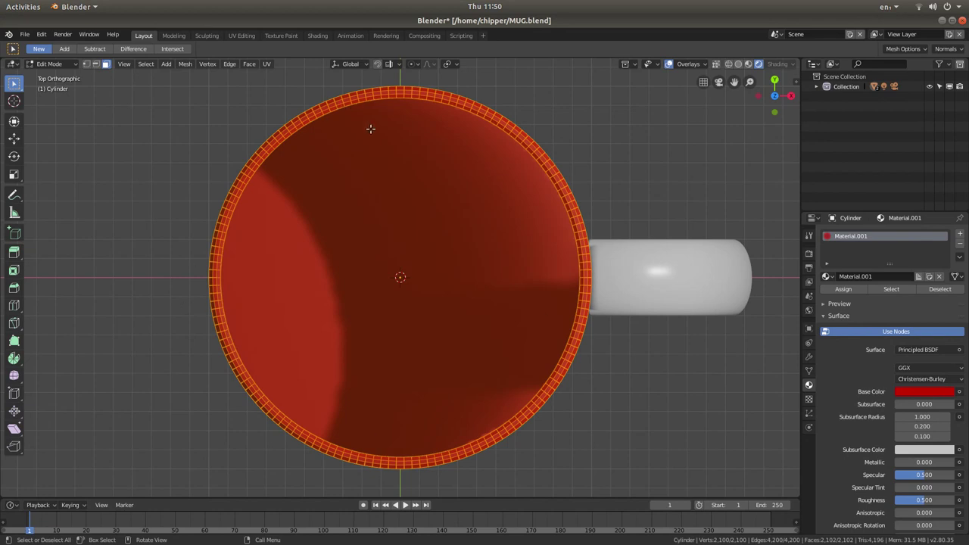
pyautogui.click(147, 64)
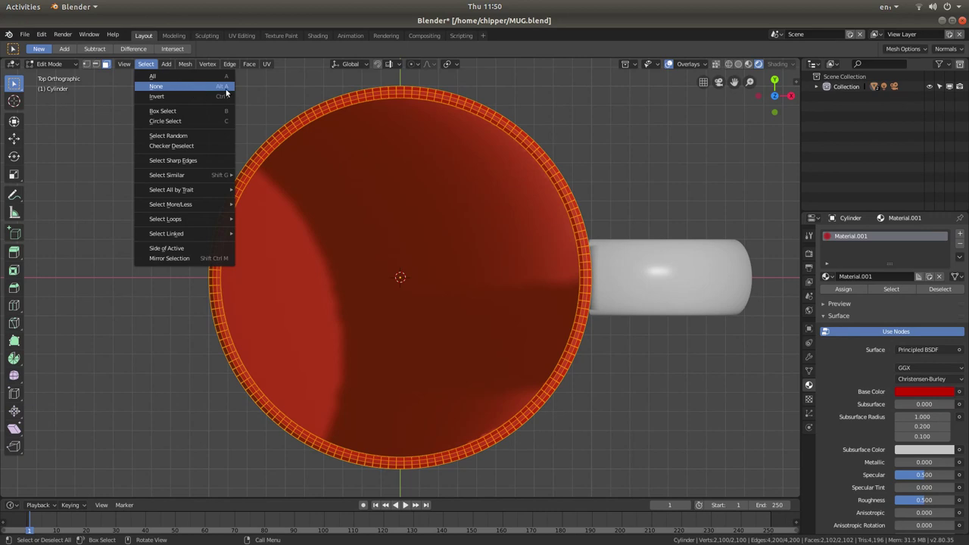
pyautogui.click(161, 87)
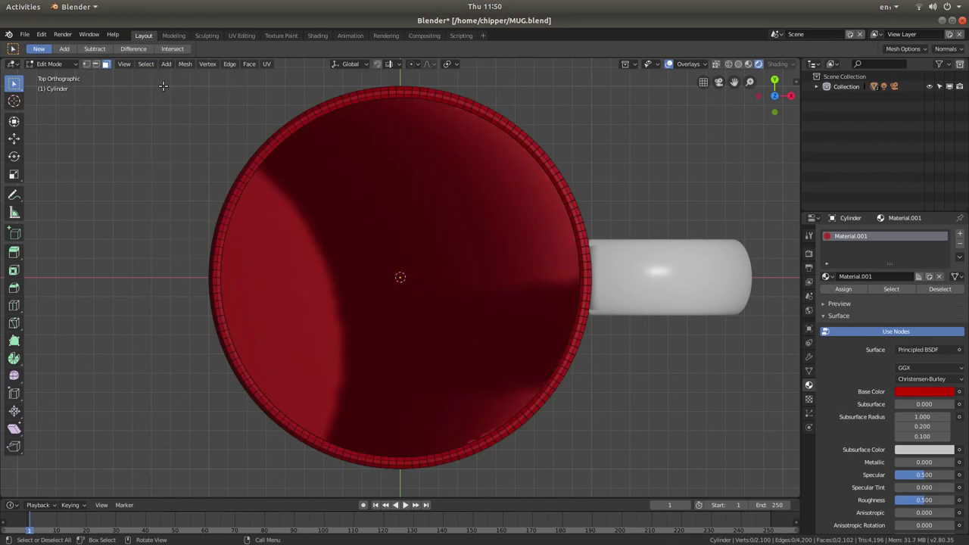
pyautogui.click(703, 83)
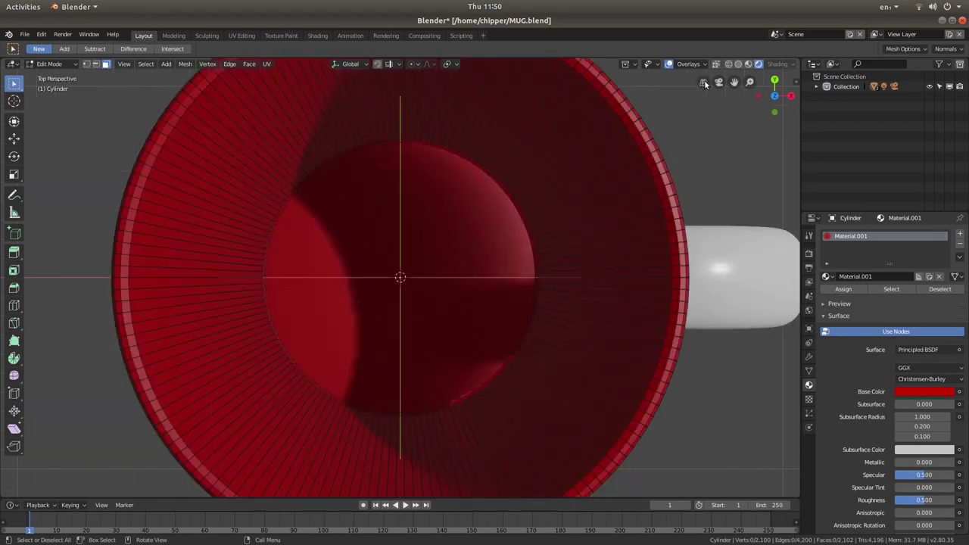
pyautogui.scroll(-4, 583, 231)
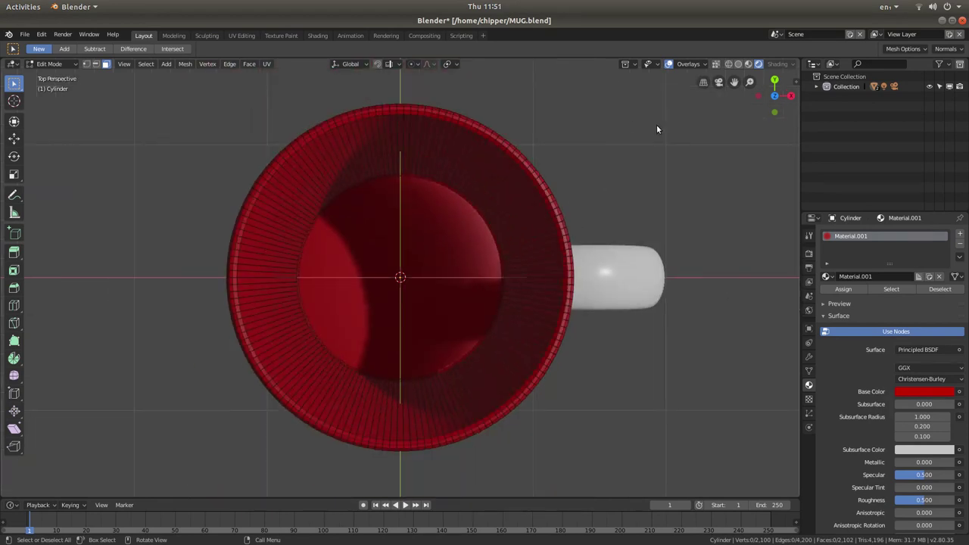
# Circle-select the mug's inner wall and inner bottom faces, leaving out the rim, and exit circle selection.
pyautogui.click(143, 66)
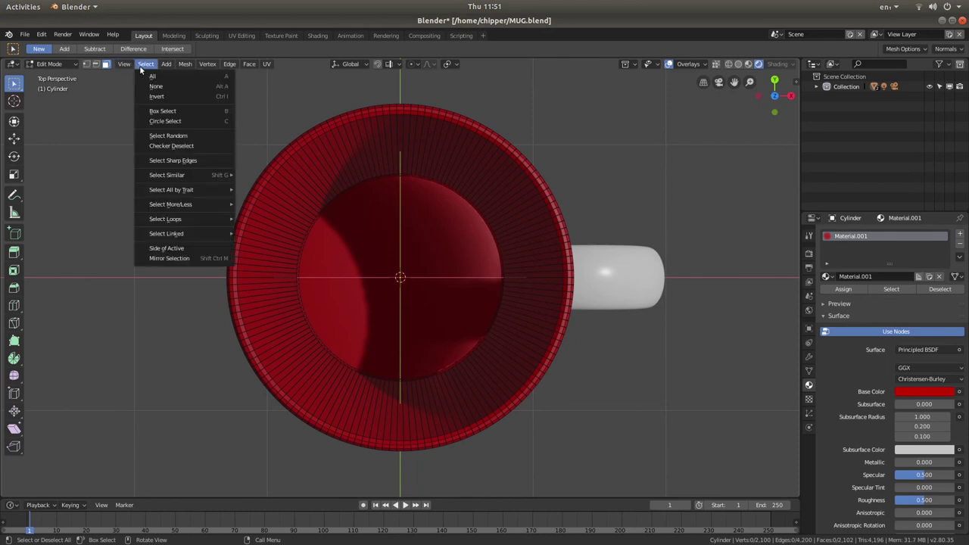
pyautogui.click(179, 122)
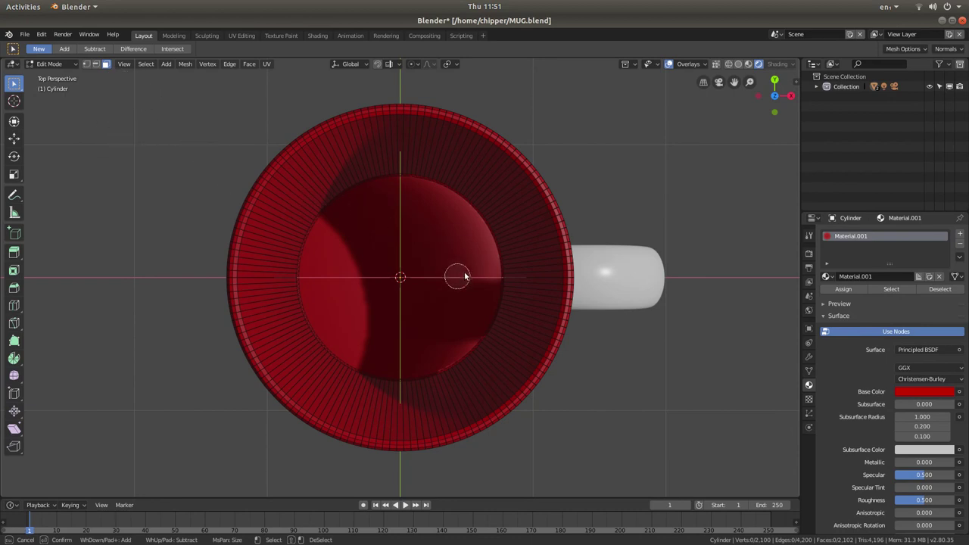
pyautogui.moveTo(519, 271)
pyautogui.mouseDown()
pyautogui.moveTo(522, 245)
pyautogui.moveTo(461, 189)
pyautogui.moveTo(393, 174)
pyautogui.moveTo(353, 203)
pyautogui.moveTo(337, 199)
pyautogui.moveTo(354, 178)
pyautogui.moveTo(363, 176)
pyautogui.moveTo(355, 190)
pyautogui.moveTo(307, 217)
pyautogui.moveTo(285, 280)
pyautogui.moveTo(337, 363)
pyautogui.moveTo(415, 378)
pyautogui.moveTo(447, 367)
pyautogui.moveTo(483, 336)
pyautogui.moveTo(493, 285)
pyautogui.mouseUp()
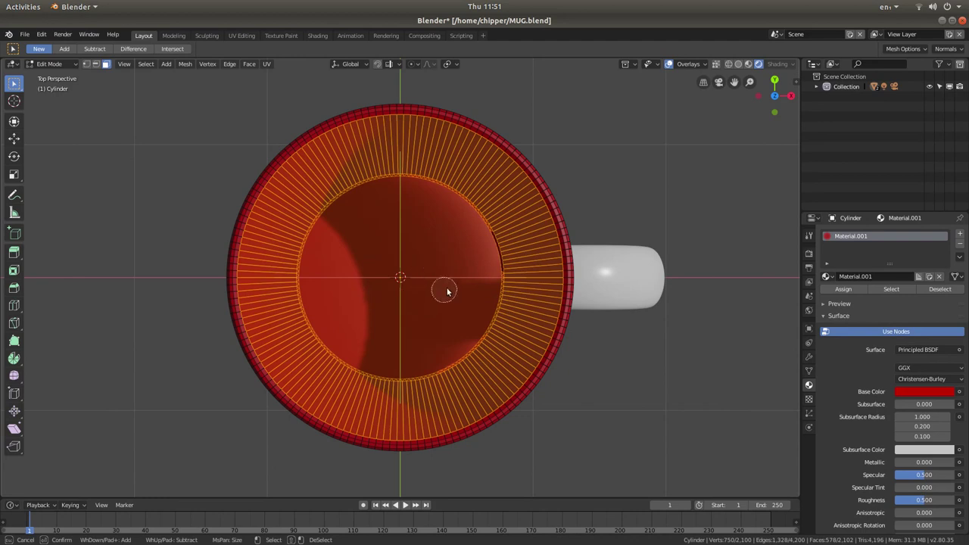
pyautogui.moveTo(505, 277)
pyautogui.mouseDown()
pyautogui.moveTo(494, 219)
pyautogui.moveTo(507, 241)
pyautogui.moveTo(509, 296)
pyautogui.moveTo(474, 366)
pyautogui.moveTo(349, 358)
pyautogui.moveTo(320, 288)
pyautogui.moveTo(337, 214)
pyautogui.moveTo(429, 191)
pyautogui.mouseUp()
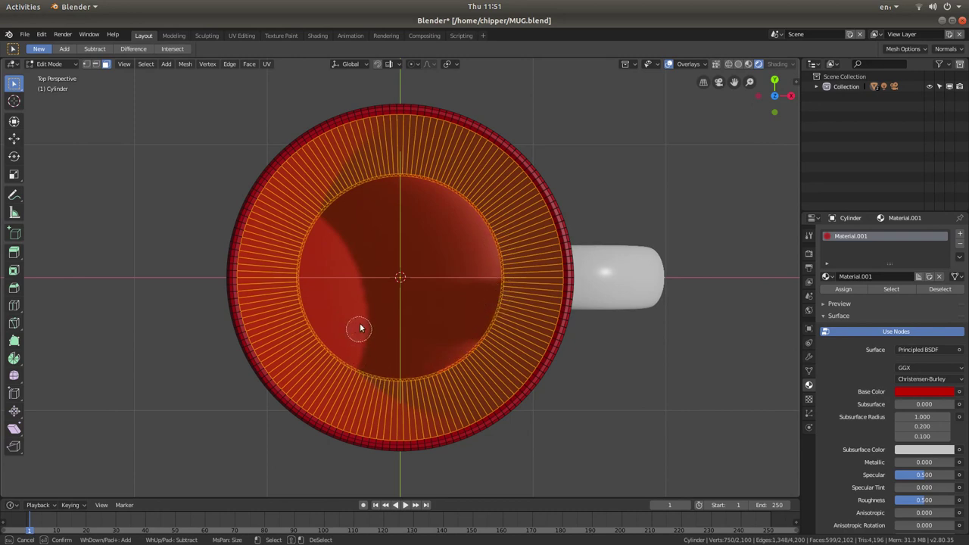
pyautogui.scroll(-4, 417, 279)
pyautogui.scroll(-20, 419, 282)
pyautogui.scroll(-5, 405, 280)
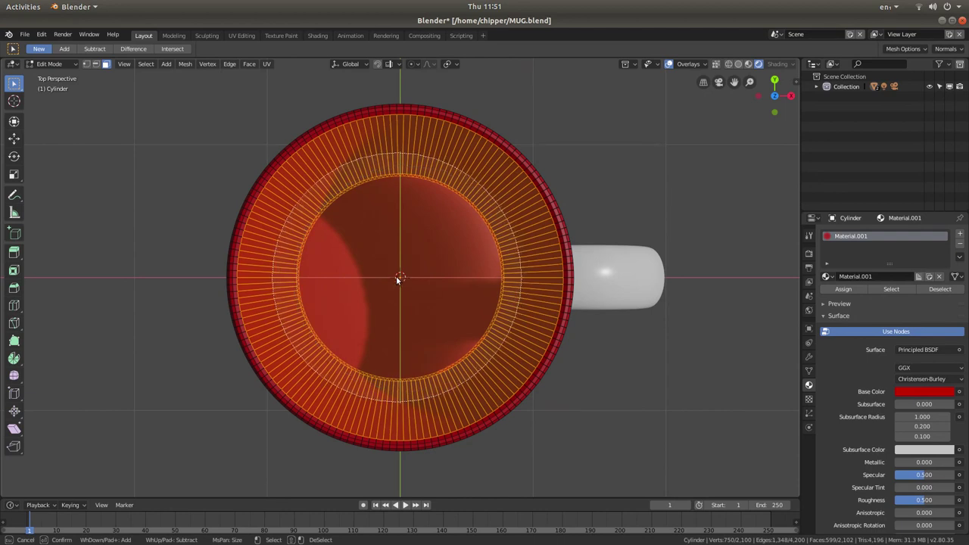
pyautogui.rightClick(392, 269)
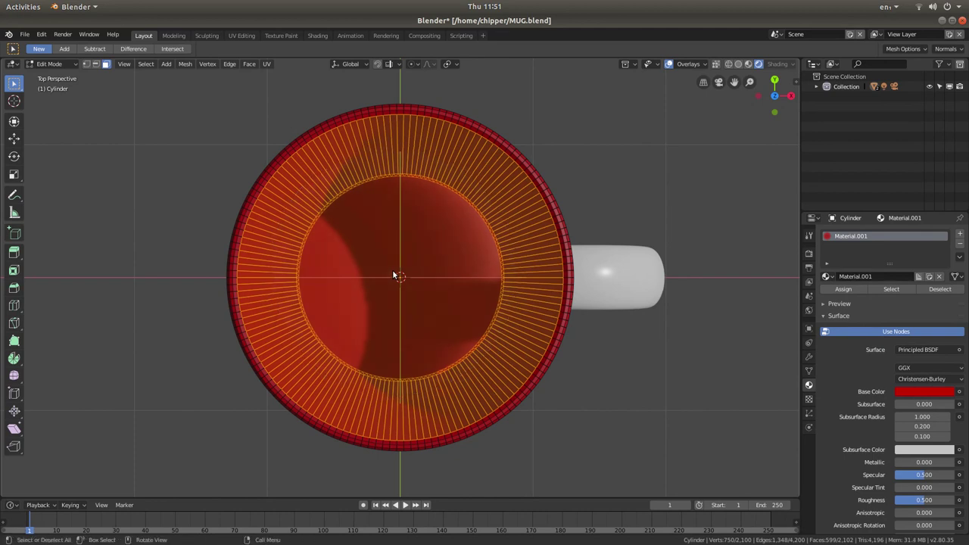
# Add a second material slot with a new material, assign it to the selected inner faces, and brighten its base color to near white.
pyautogui.click(960, 235)
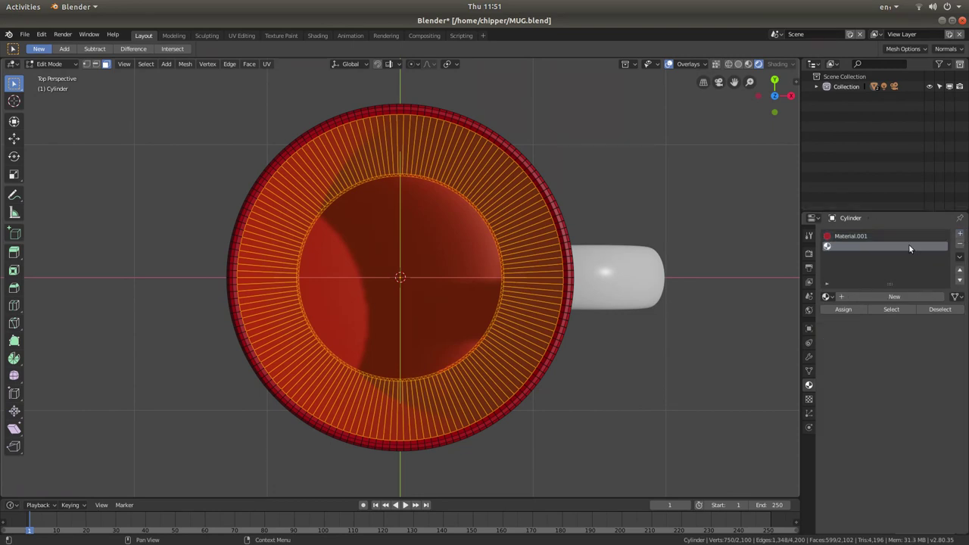
pyautogui.click(883, 297)
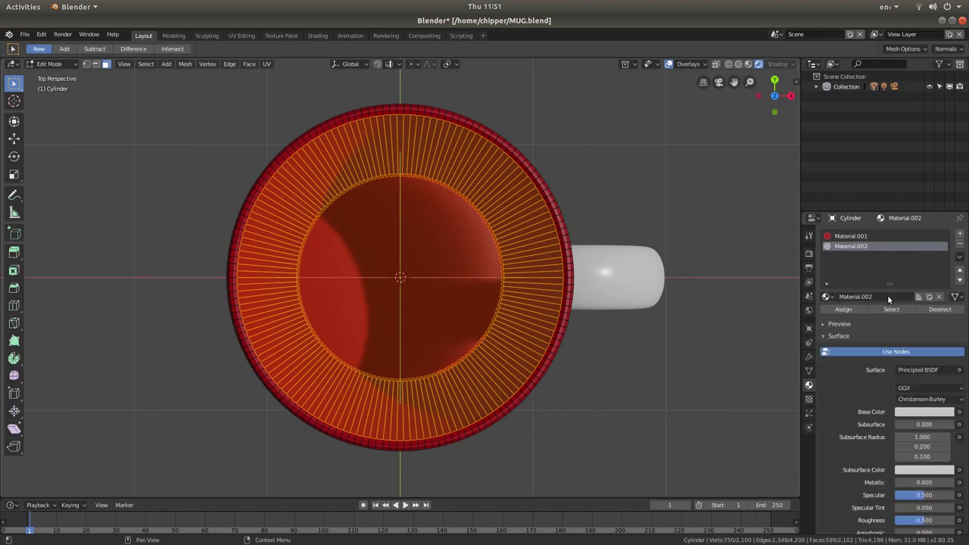
pyautogui.click(844, 310)
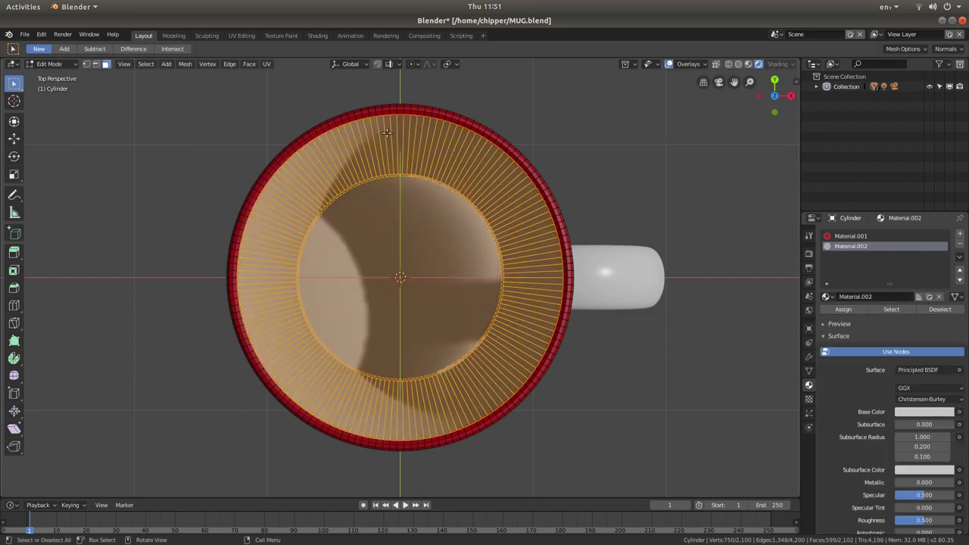
pyautogui.click(921, 415)
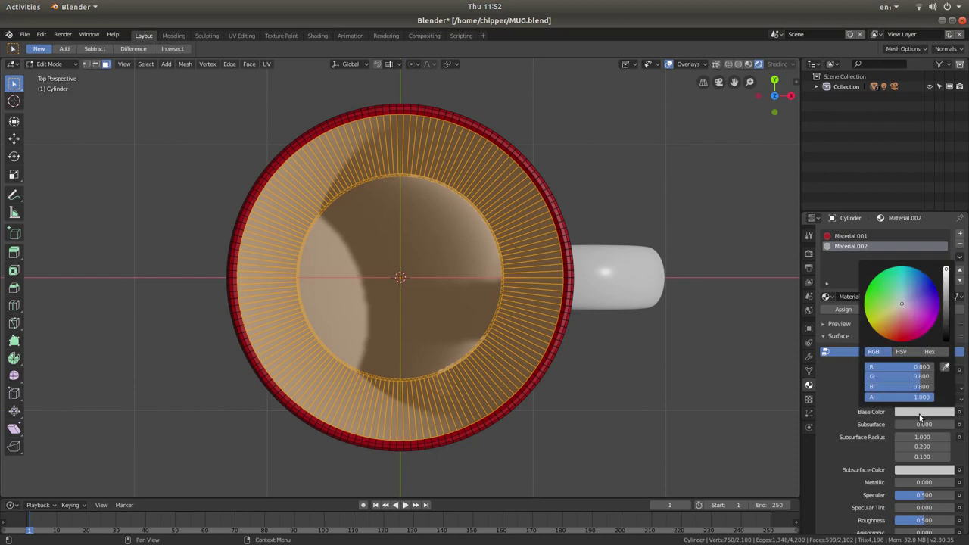
pyautogui.click(946, 271)
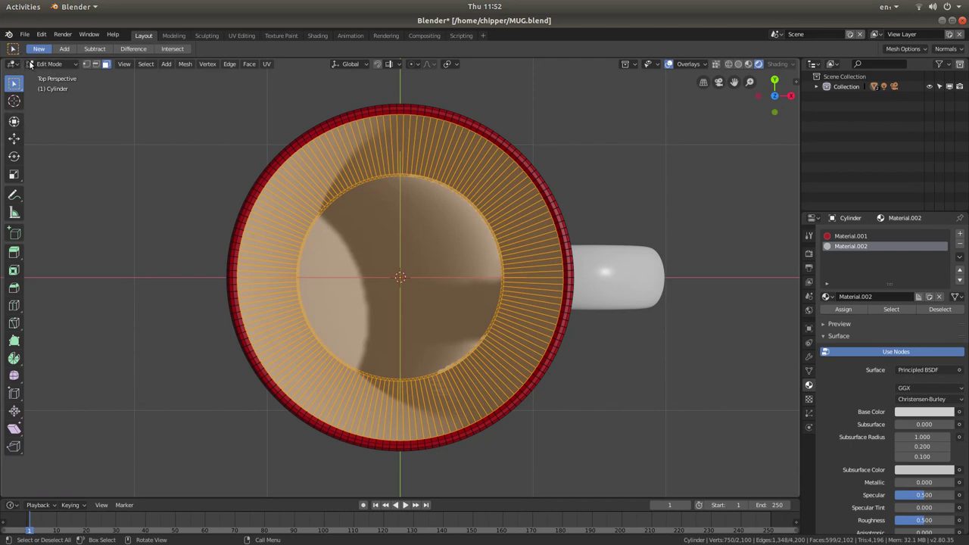
# Return to Object Mode and apply the existing red Material.001 to the mug's handle.
pyautogui.click(46, 65)
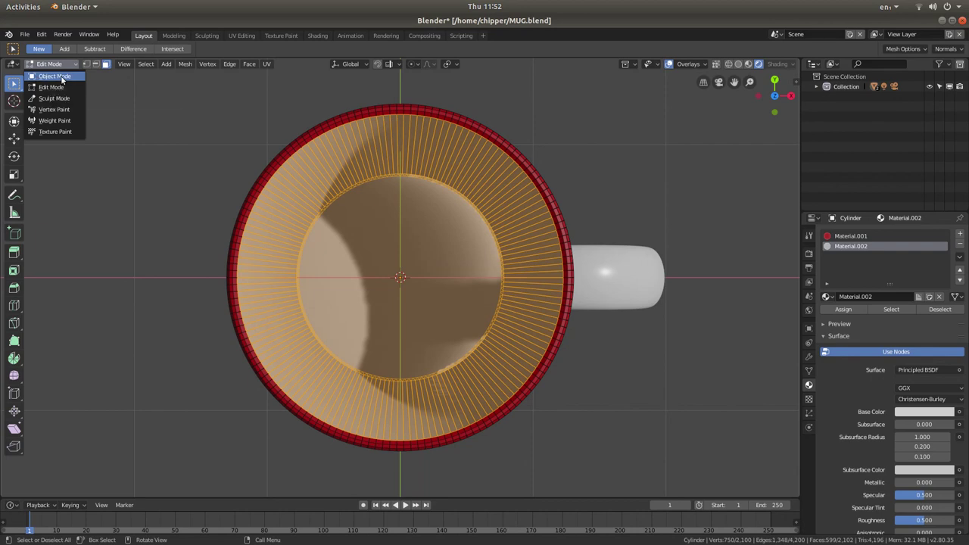
pyautogui.click(61, 77)
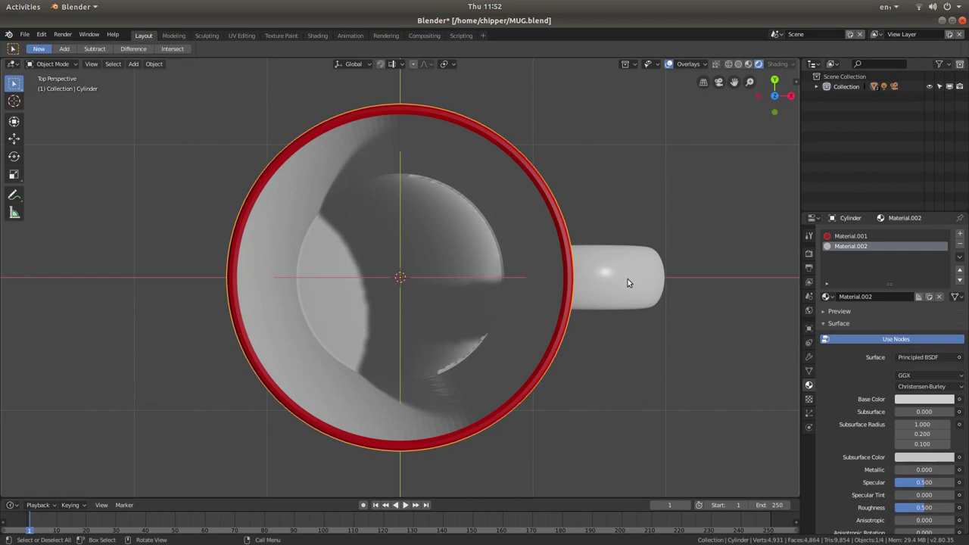
pyautogui.moveTo(627, 274); pyautogui.dragTo(611, 216, button='middle')
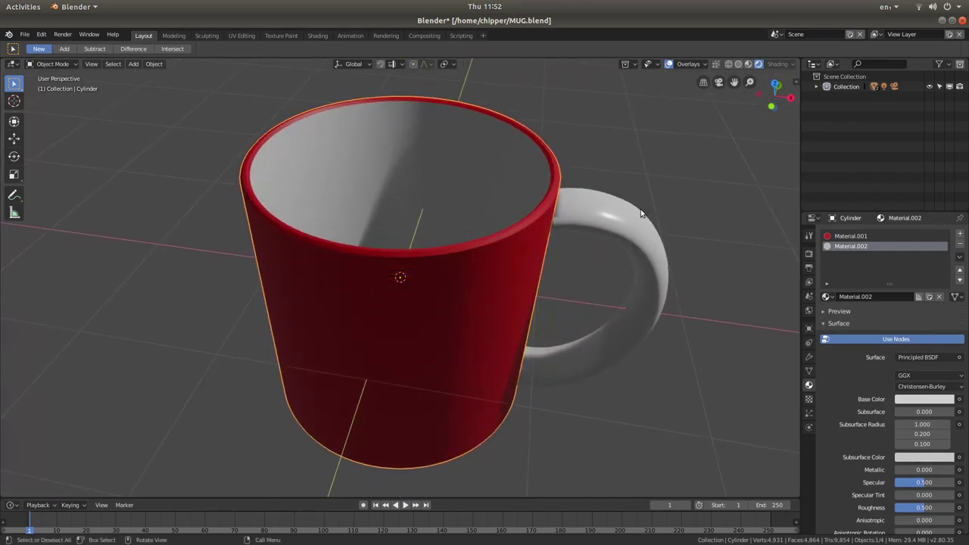
pyautogui.click(612, 216)
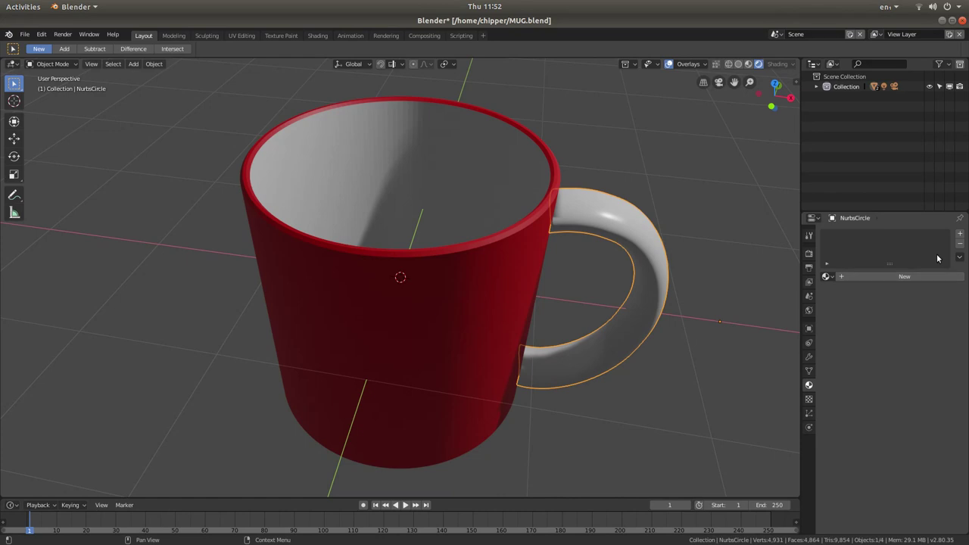
pyautogui.click(827, 277)
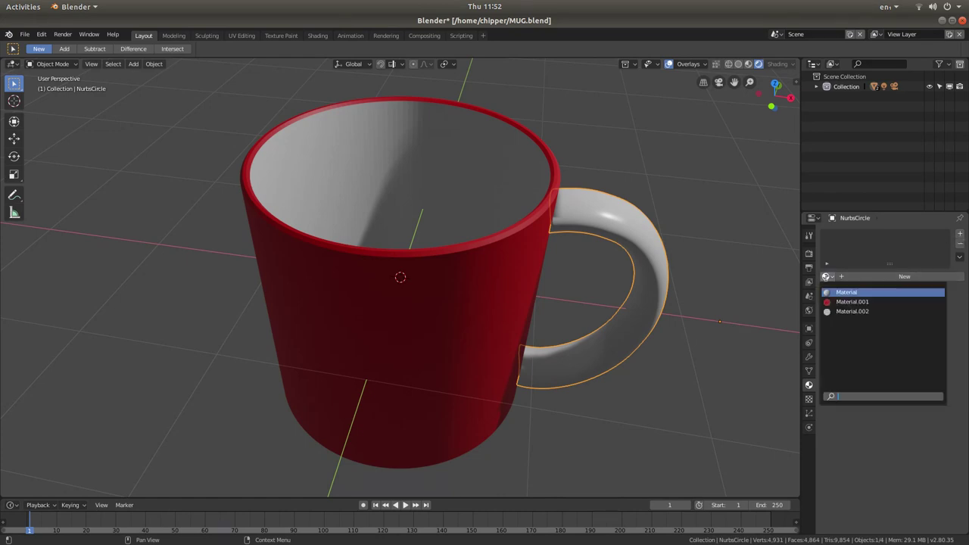
pyautogui.click(852, 302)
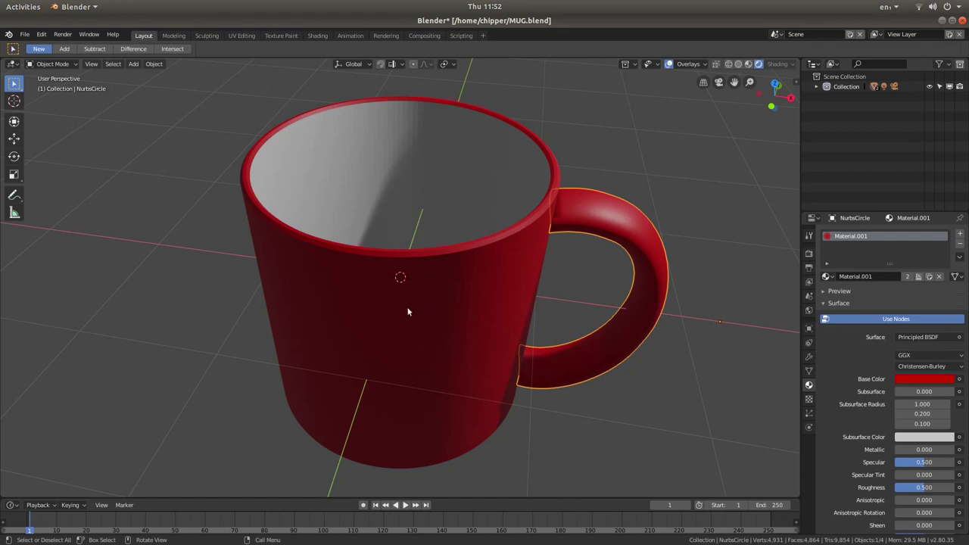
# Apply smooth shading to the mug's cylinder body.
pyautogui.click(389, 290)
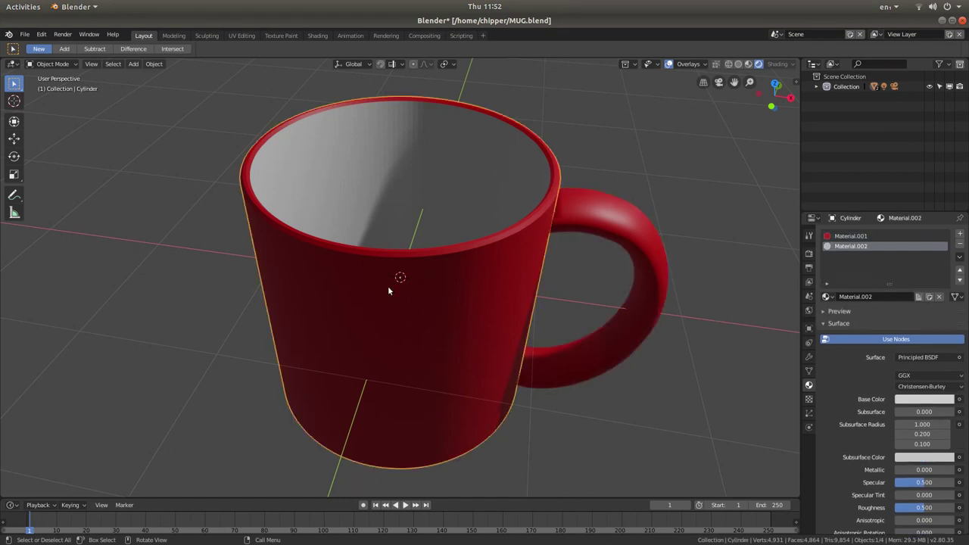
pyautogui.rightClick(457, 266)
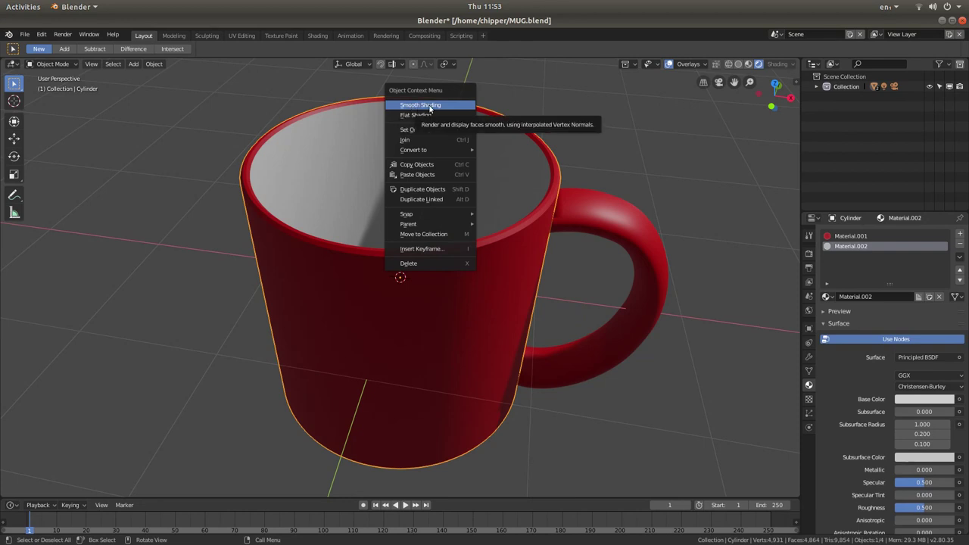
pyautogui.click(429, 107)
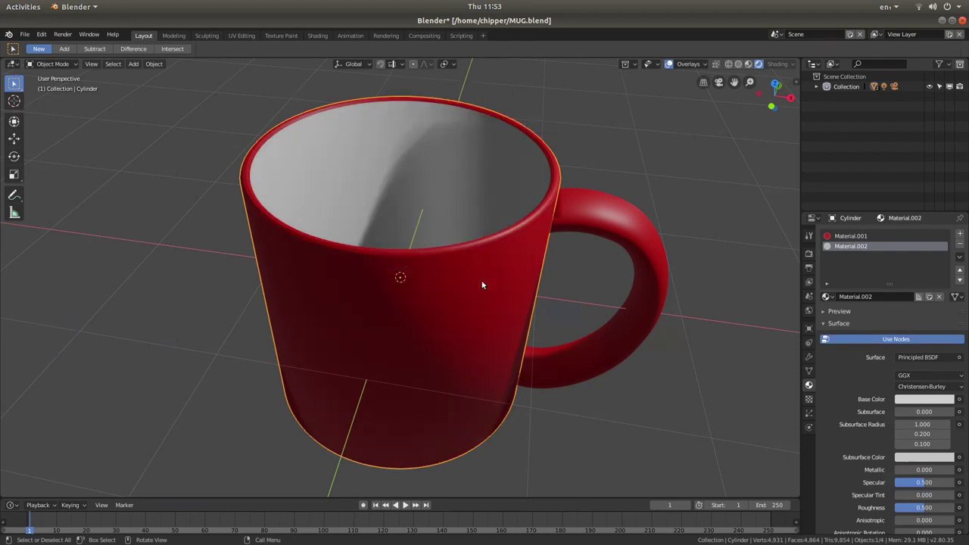
# Add a plane mesh and, in front view, move it down along Z to the mug's base.
pyautogui.scroll(-4, 496, 263)
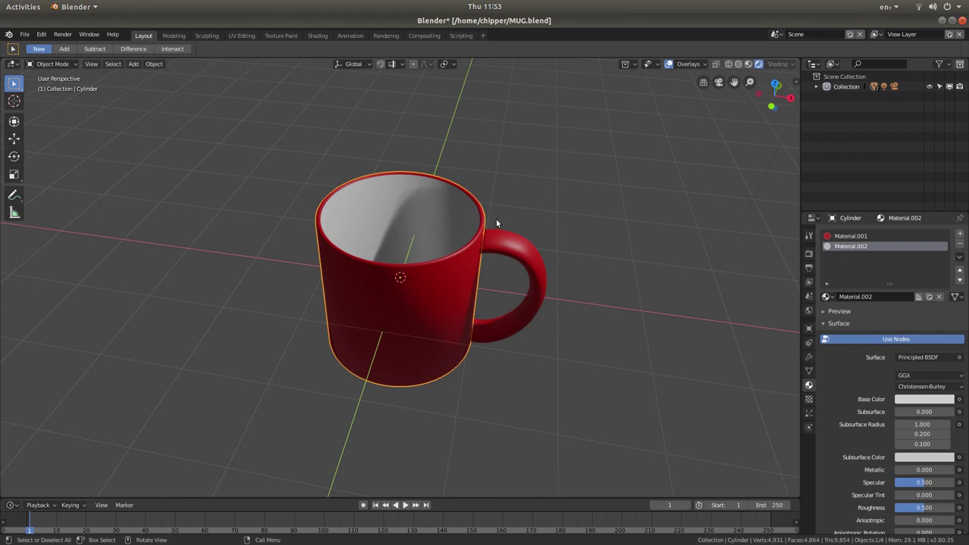
pyautogui.click(771, 106)
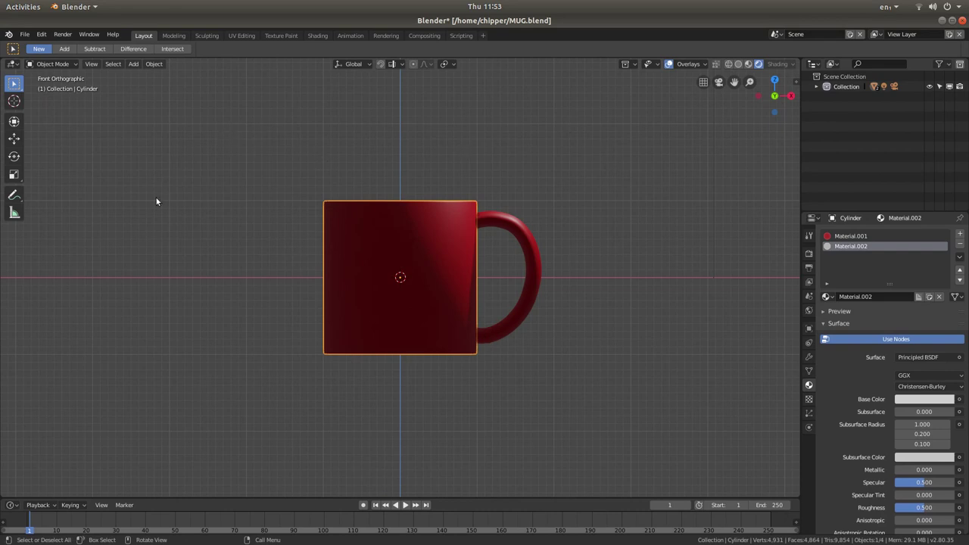
pyautogui.click(133, 65)
pyautogui.moveTo(140, 78)
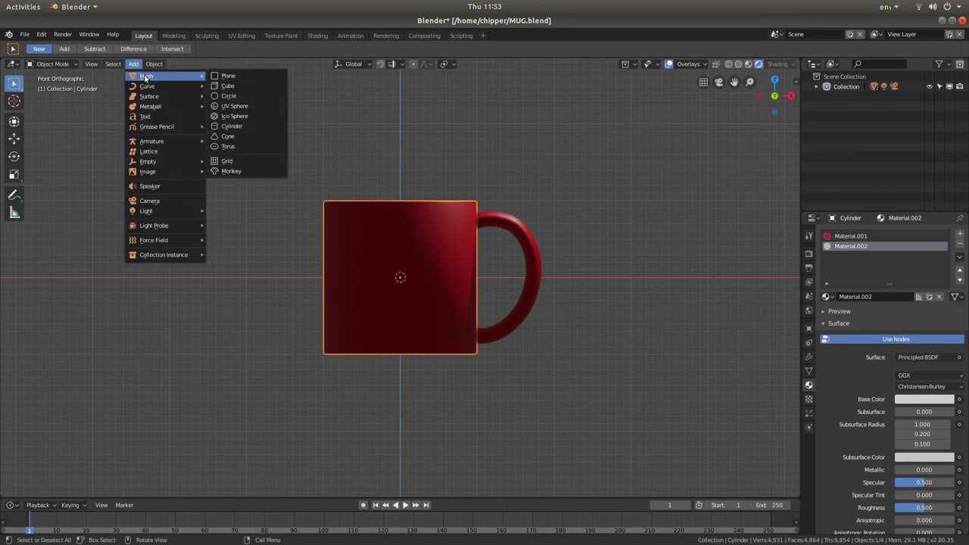
pyautogui.click(243, 75)
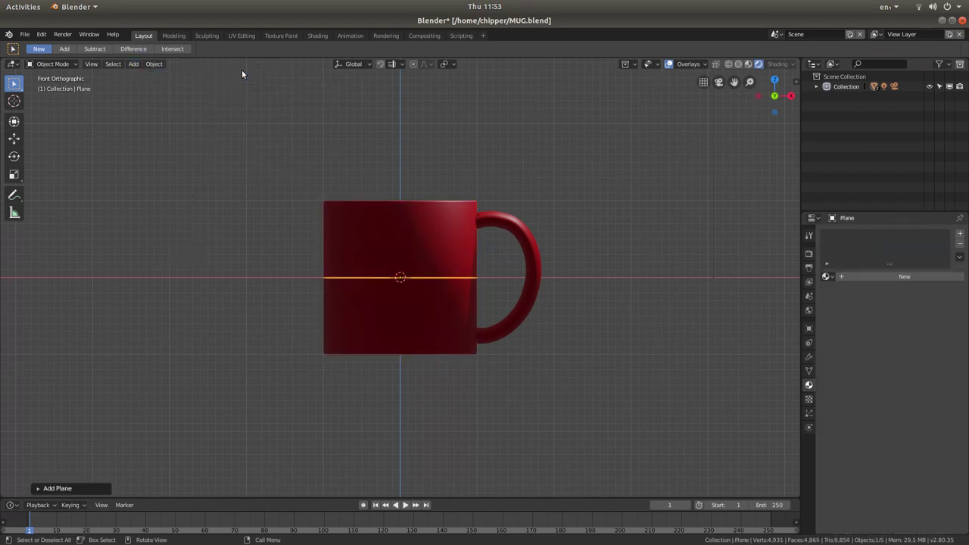
pyautogui.click(13, 139)
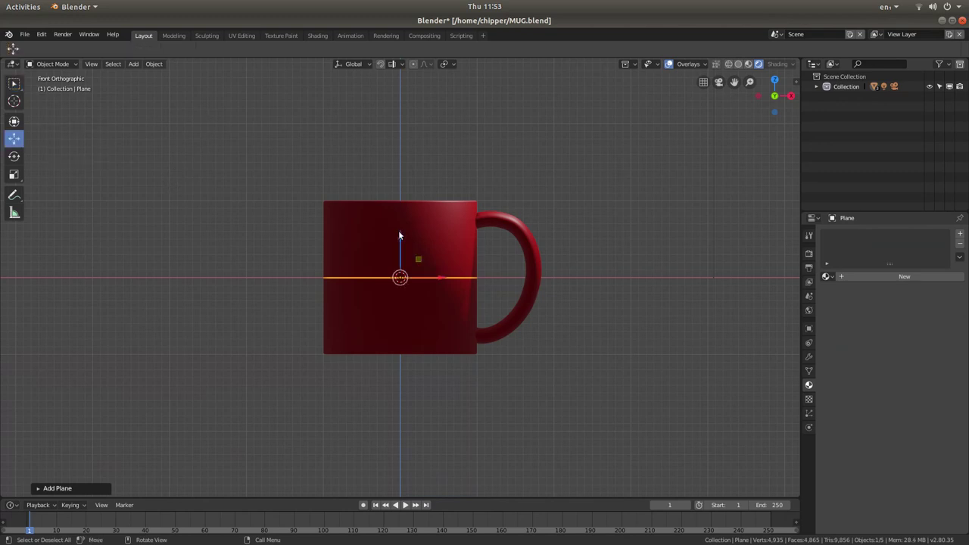
pyautogui.moveTo(399, 235); pyautogui.dragTo(413, 311)
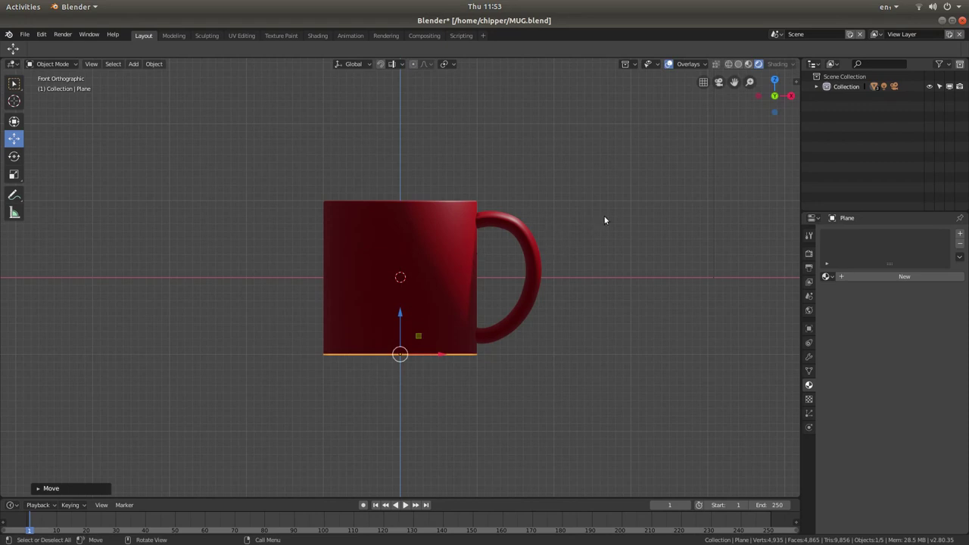
# Look through the camera and scale up the plane until it covers the ground across the whole camera frame.
pyautogui.click(720, 82)
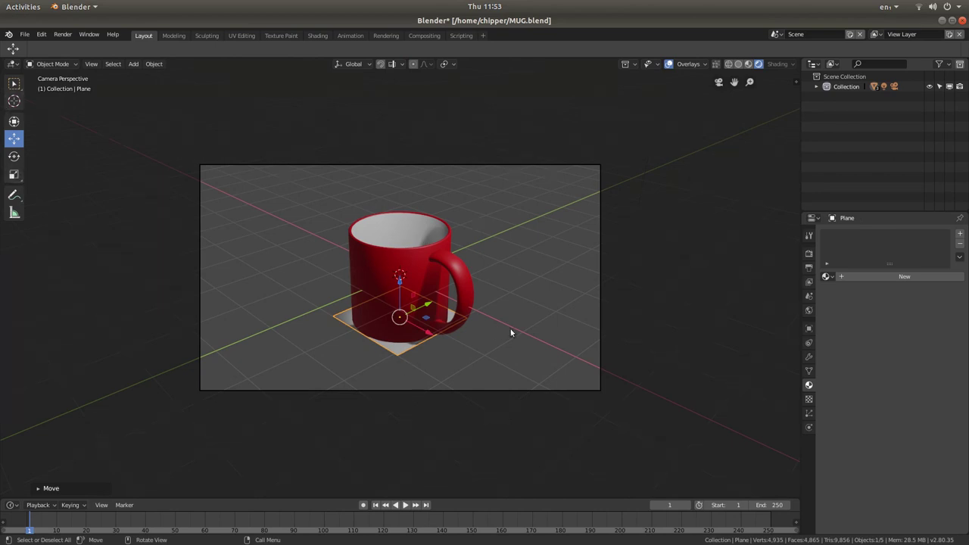
pyautogui.click(14, 175)
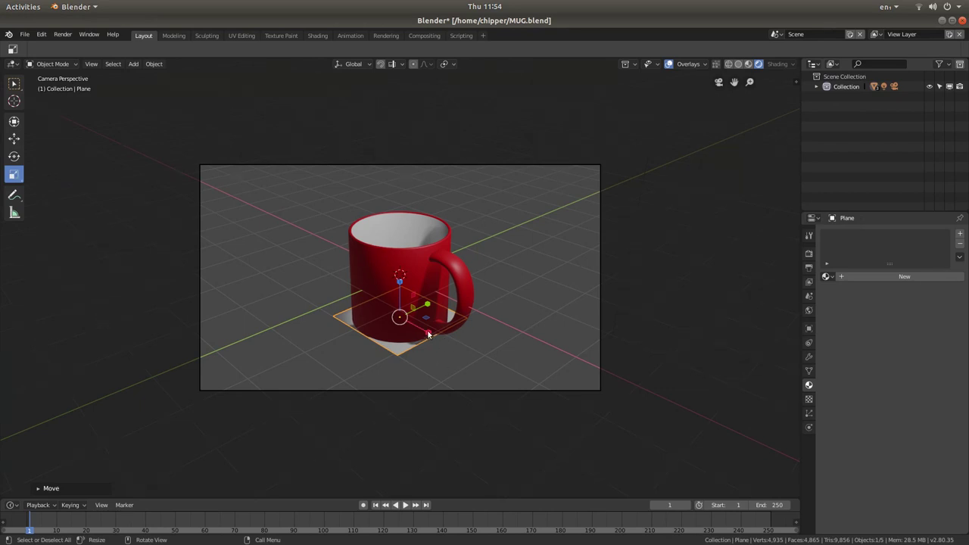
pyautogui.moveTo(428, 334); pyautogui.dragTo(53, 182)
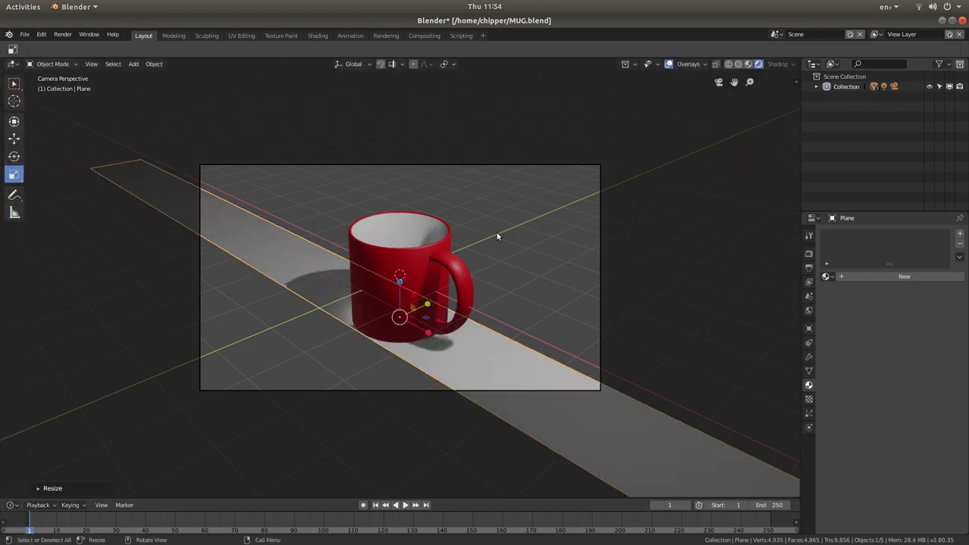
pyautogui.press('s')
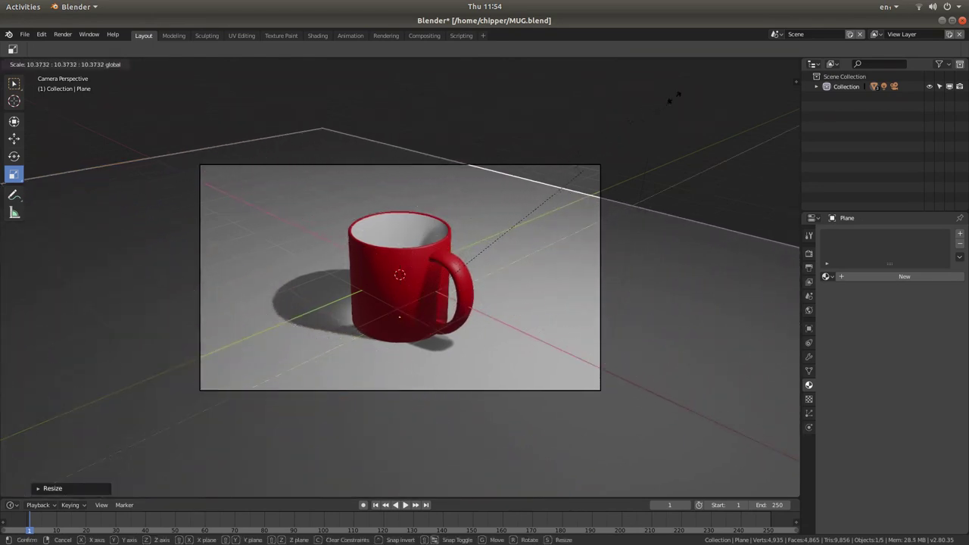
pyautogui.click(658, 318)
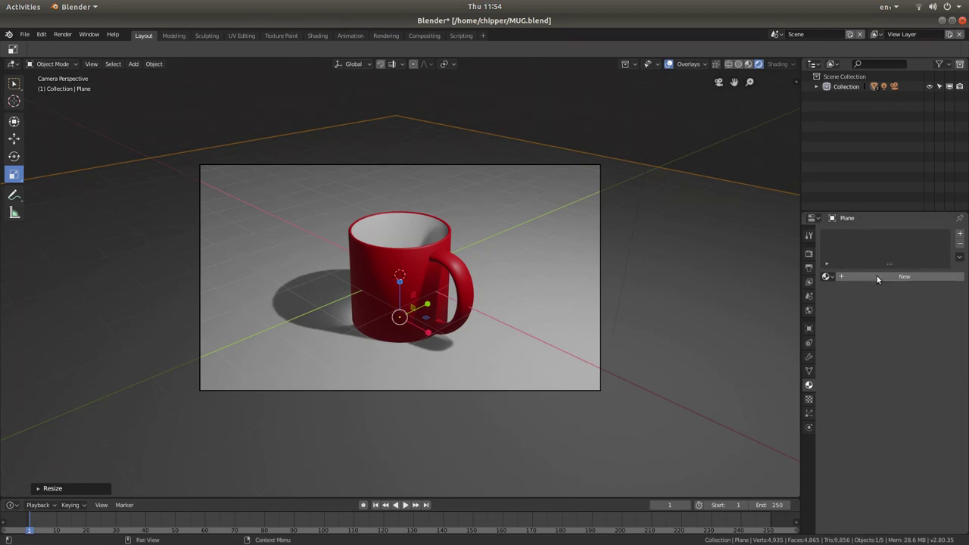
# Create a new material for the plane and show the camera view in the Shading workspace.
pyautogui.click(908, 277)
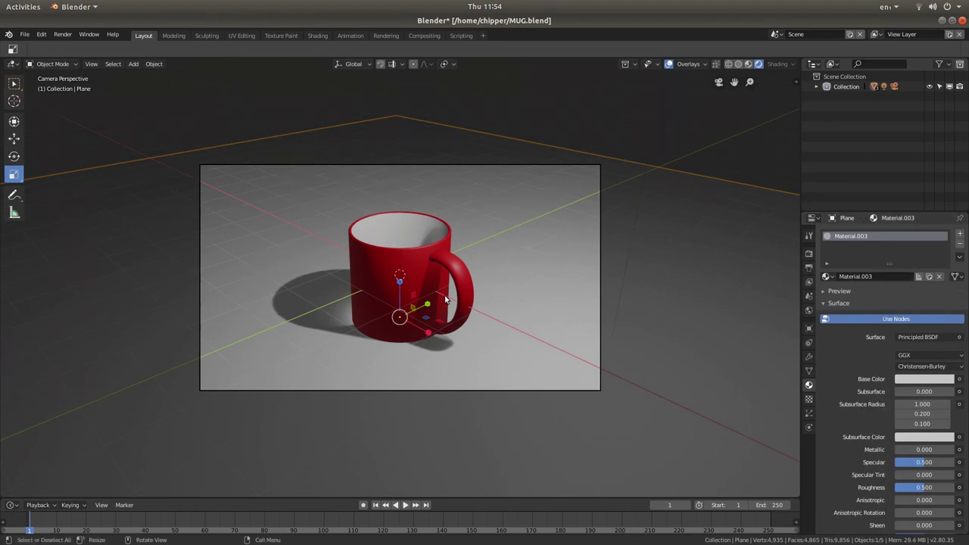
pyautogui.scroll(3, 386, 267)
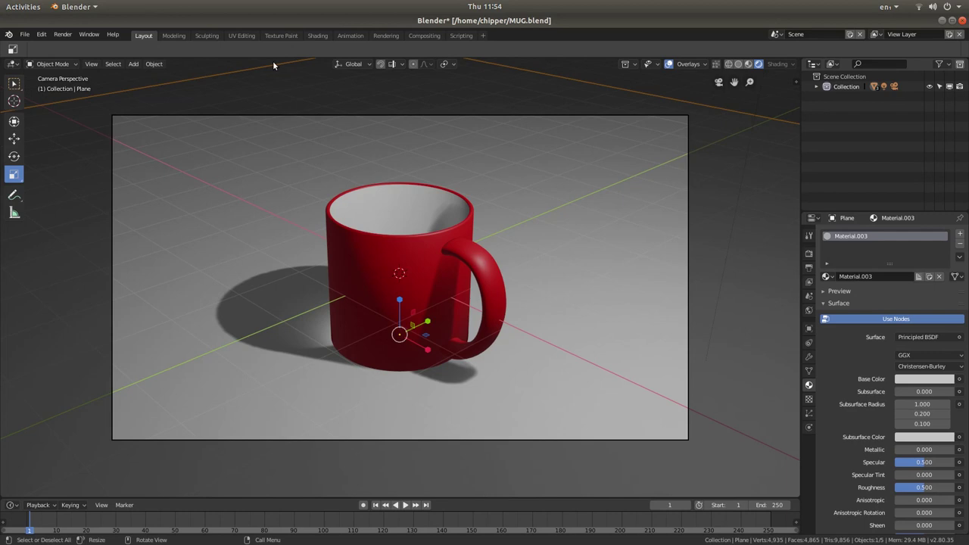
pyautogui.click(318, 35)
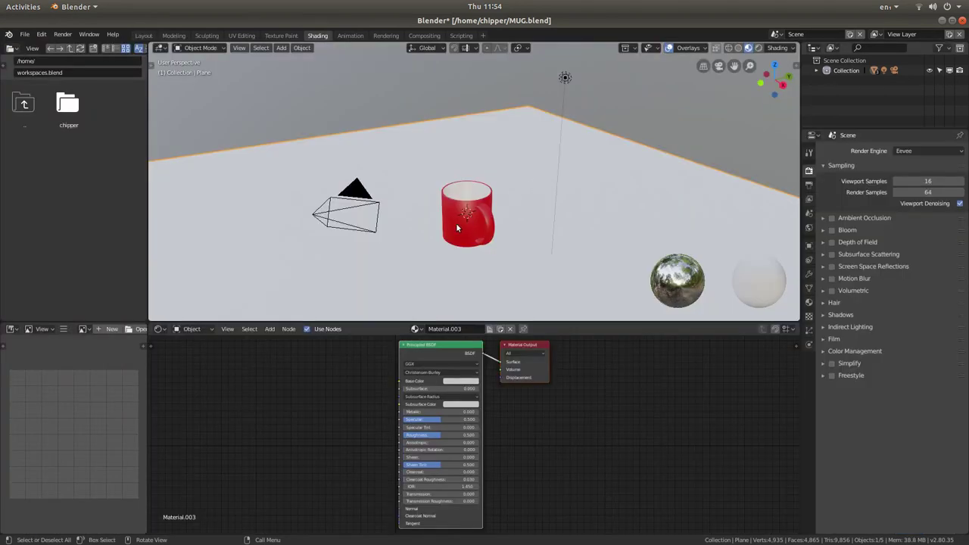
pyautogui.click(718, 67)
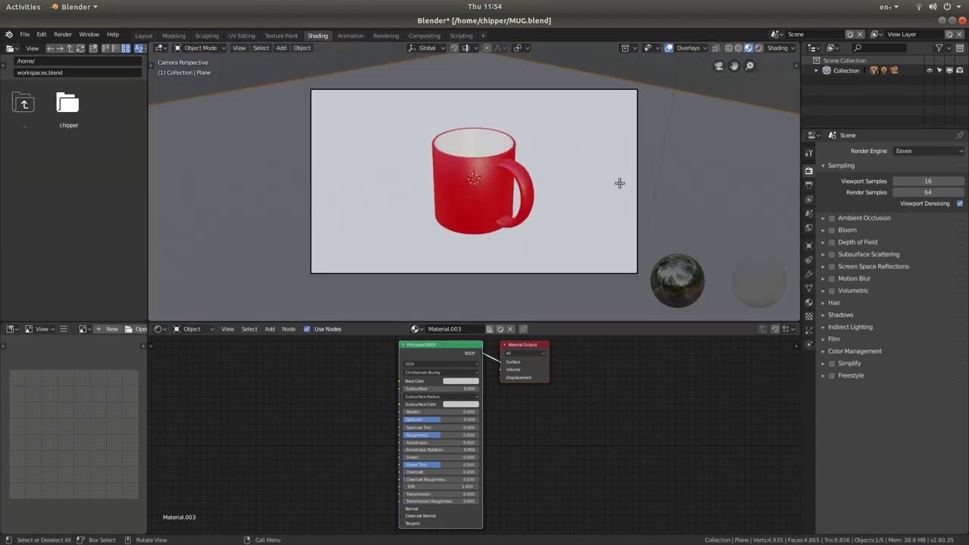
pyautogui.scroll(3, 503, 221)
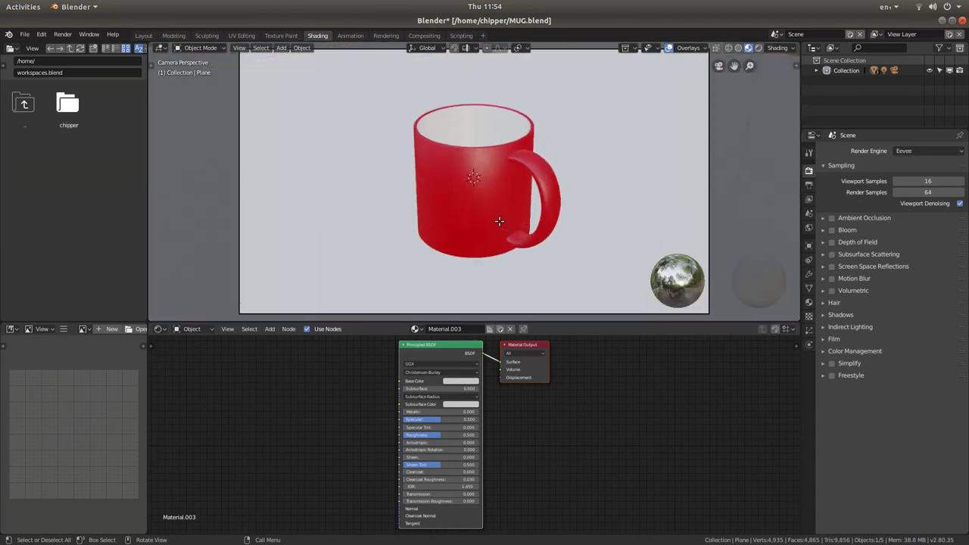
pyautogui.scroll(-2, 499, 217)
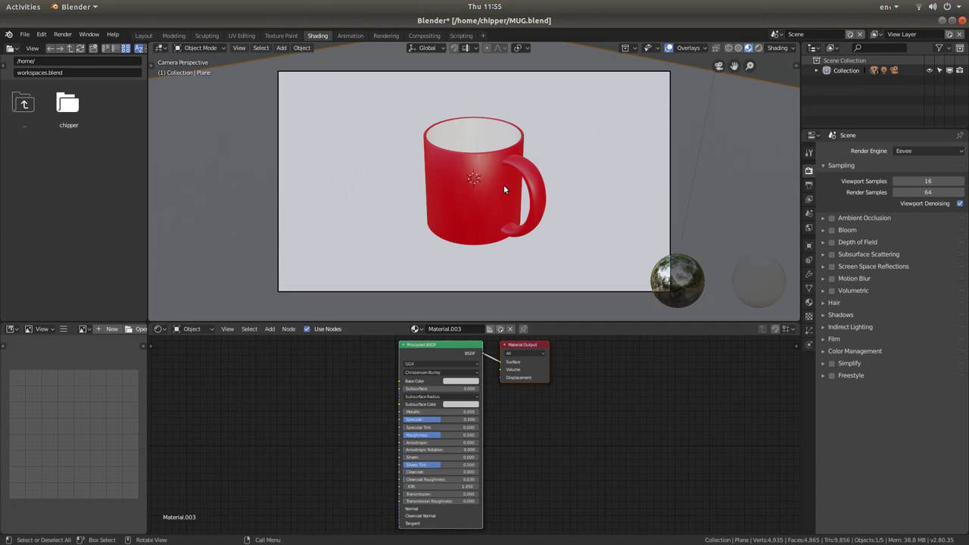
# Set the plane material's base color to medium blue and switch the viewport to rendered shading.
pyautogui.click(464, 385)
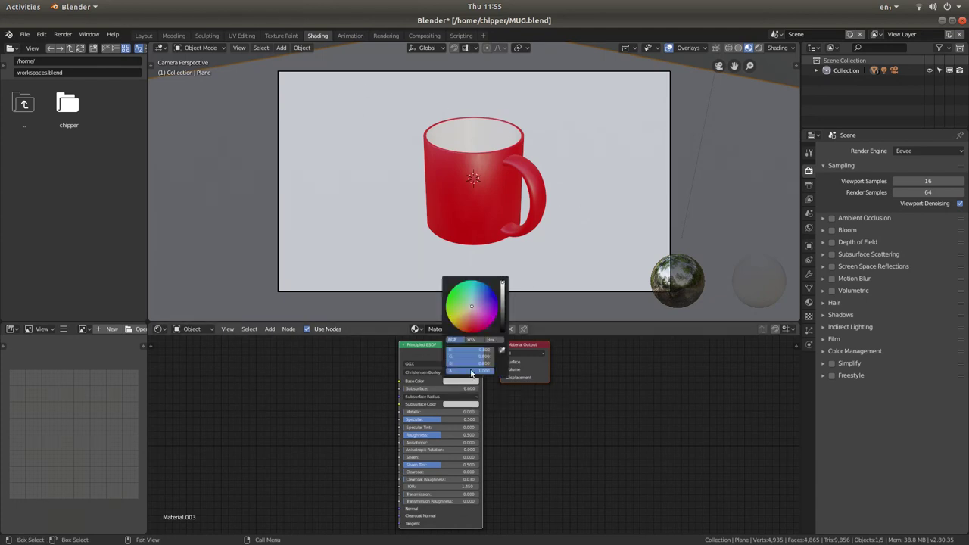
pyautogui.moveTo(473, 307)
pyautogui.mouseDown()
pyautogui.moveTo(479, 289)
pyautogui.moveTo(480, 297)
pyautogui.mouseUp()
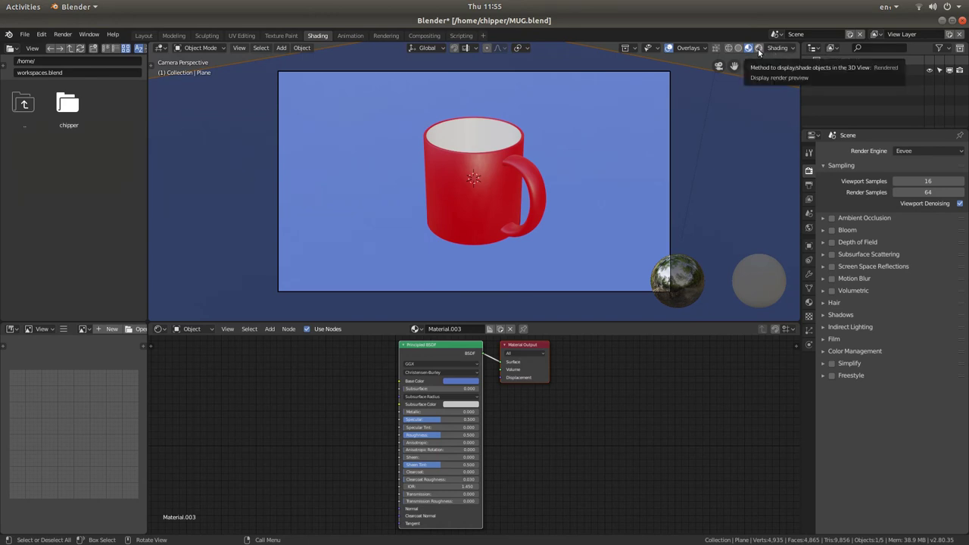
pyautogui.click(759, 50)
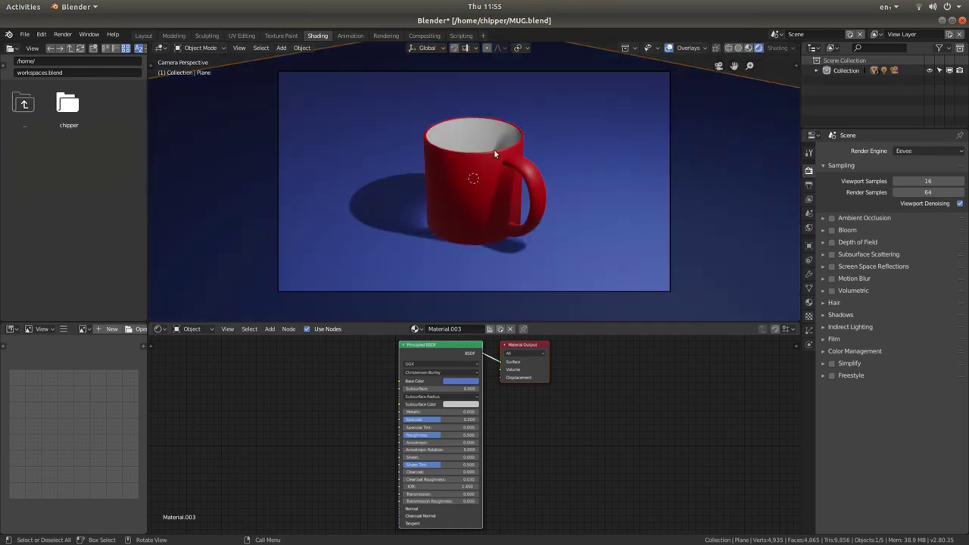
pyautogui.scroll(2, 501, 162)
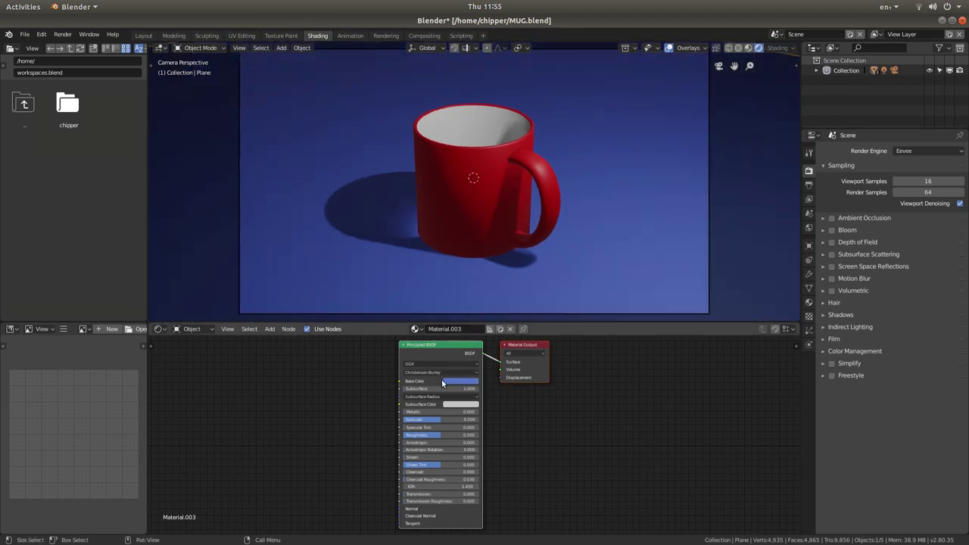
# Check the output settings with the image file format kept at PNG, and save the project file.
pyautogui.click(465, 382)
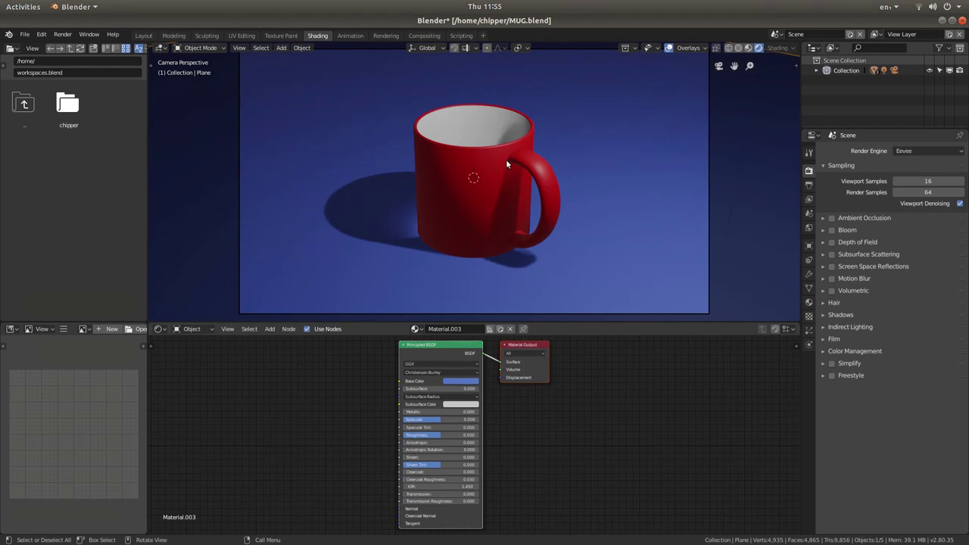
pyautogui.click(808, 186)
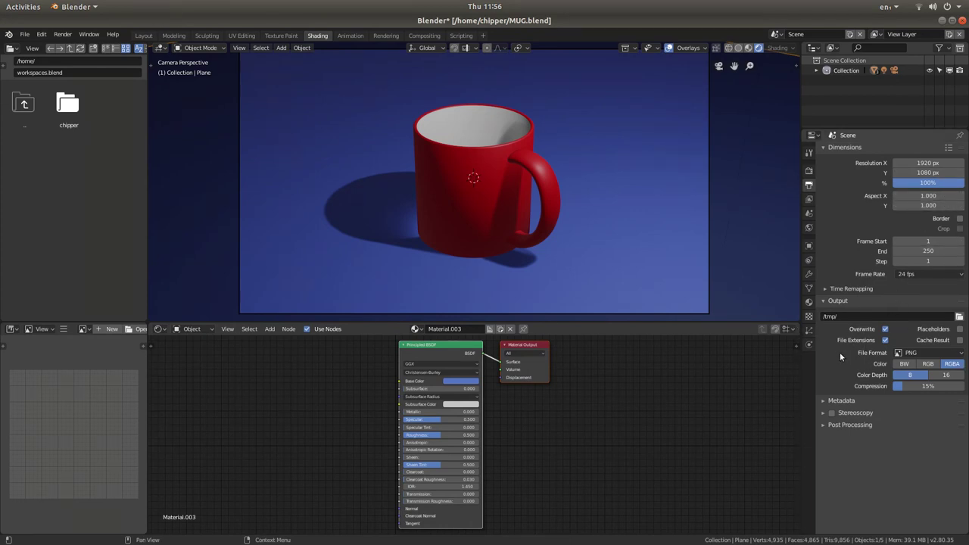
pyautogui.click(925, 352)
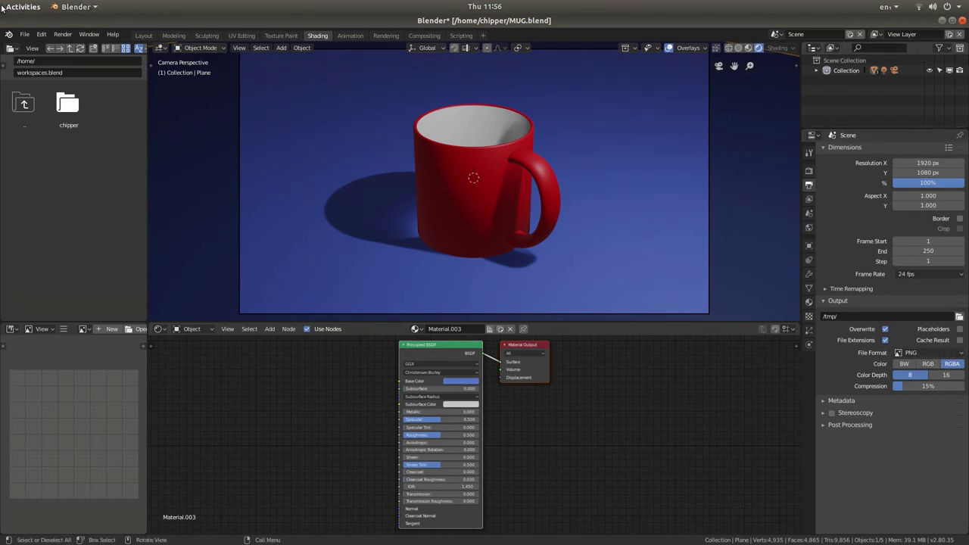
pyautogui.click(26, 35)
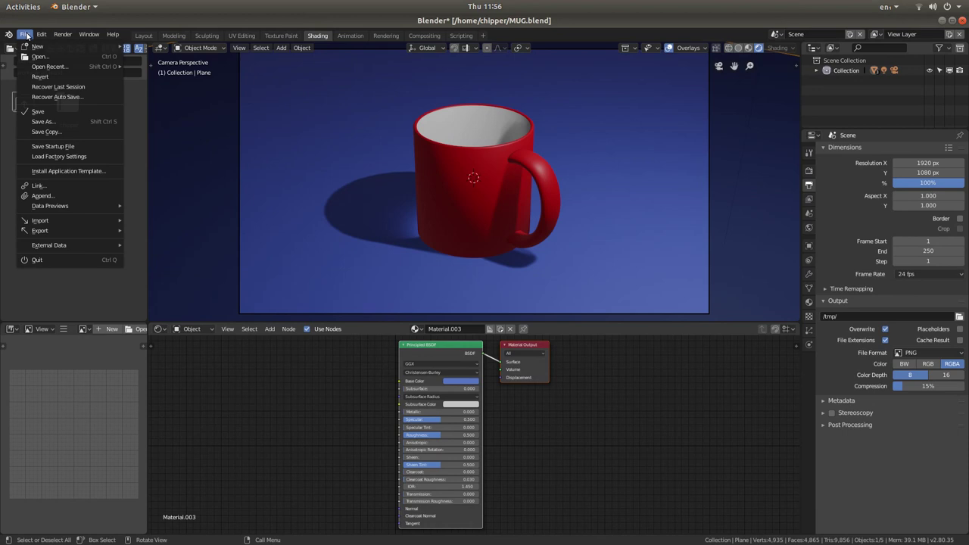
pyautogui.click(50, 113)
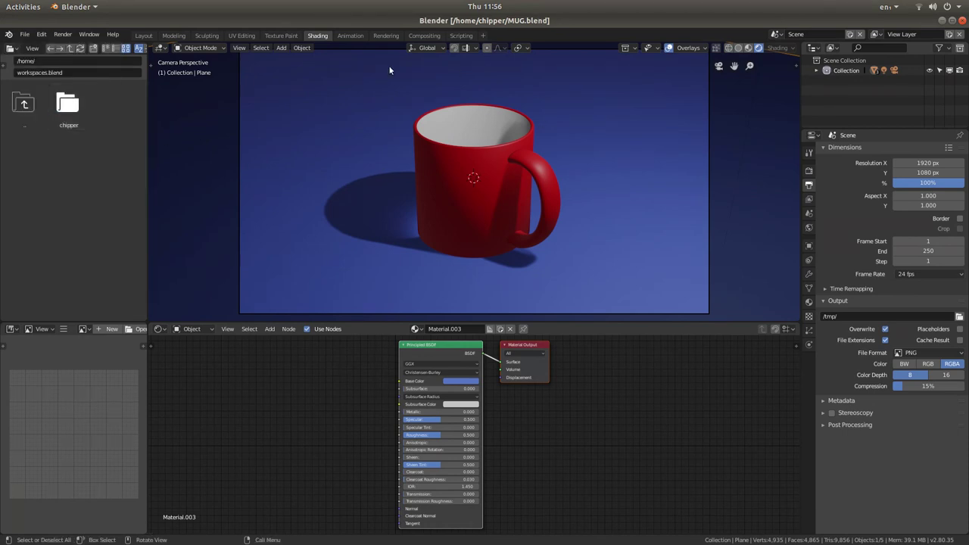
pyautogui.click(25, 34)
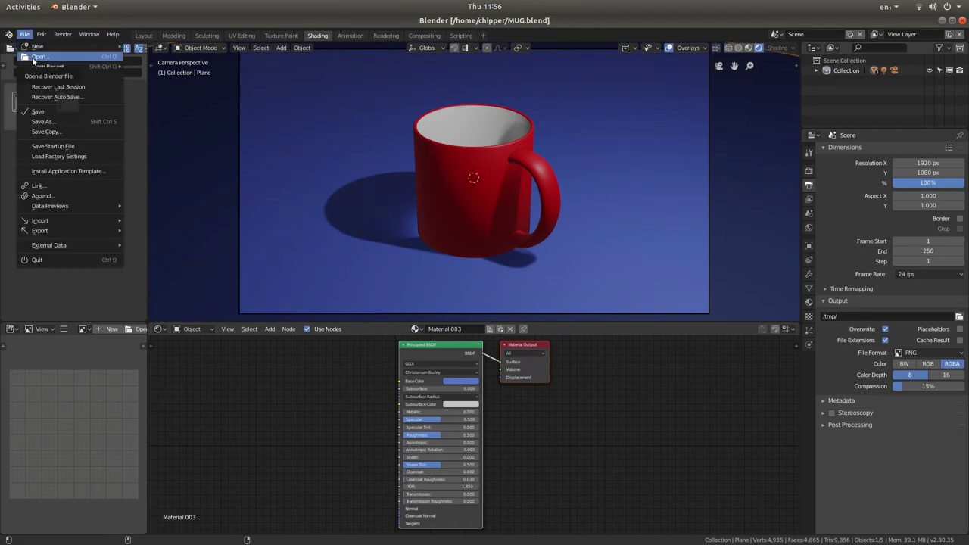
pyautogui.moveTo(44, 67)
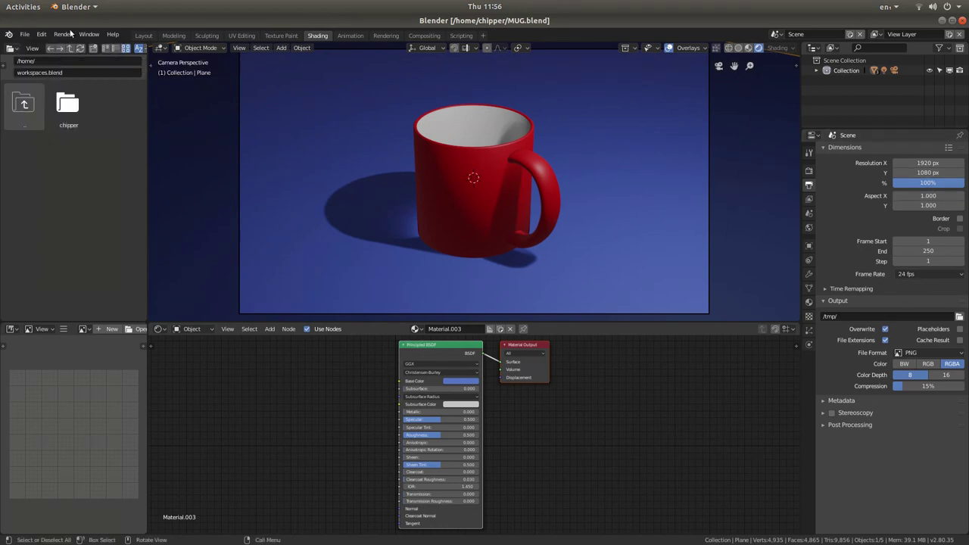
pyautogui.click(23, 36)
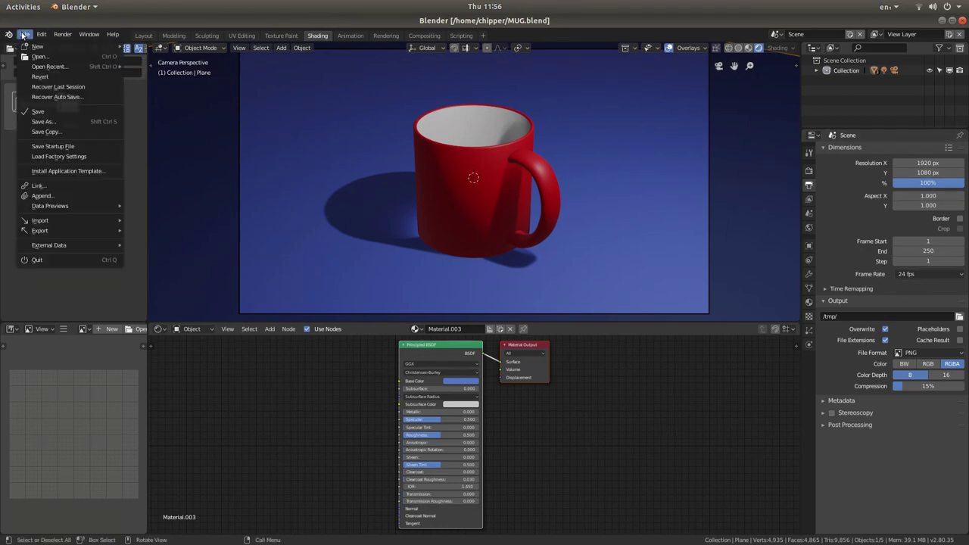
pyautogui.moveTo(35, 67)
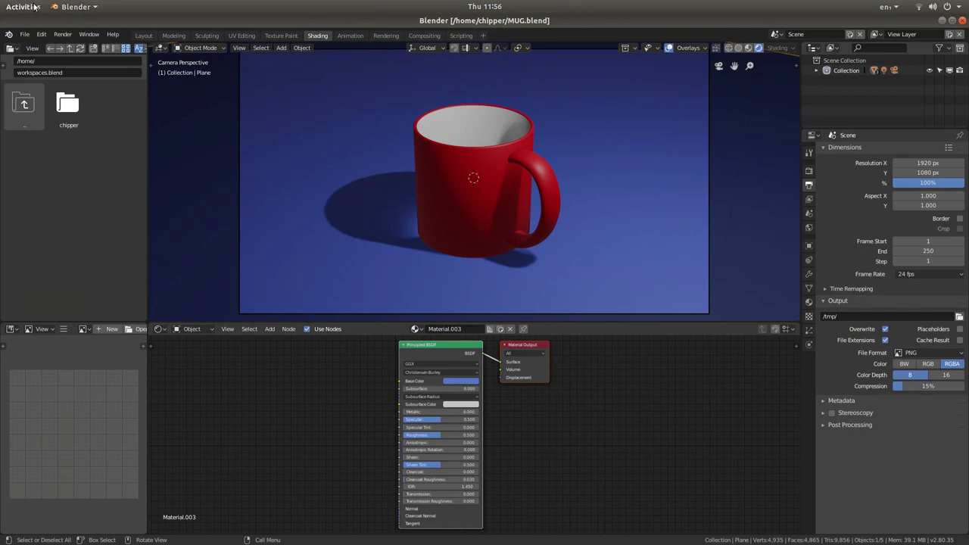
# Render a still image of the mug scene from the camera.
pyautogui.click(63, 35)
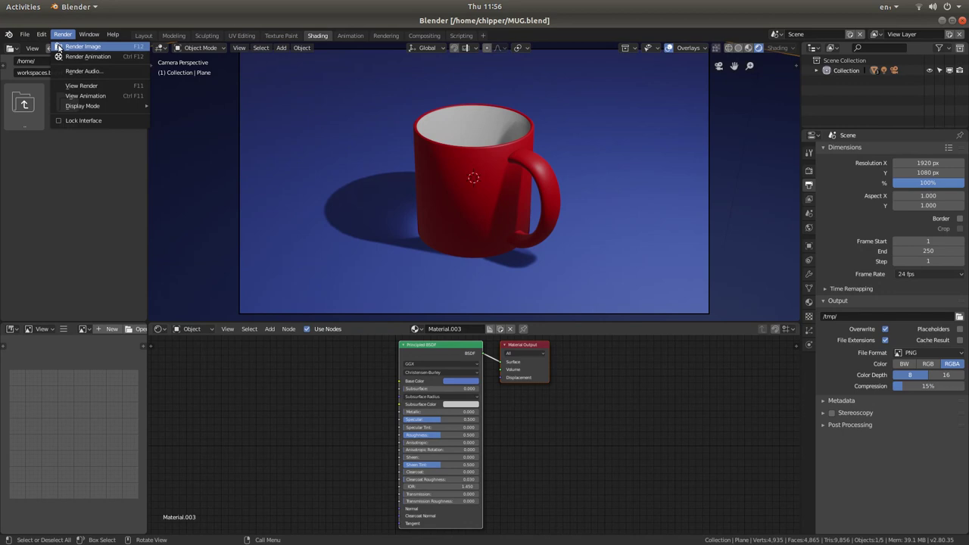
pyautogui.click(97, 47)
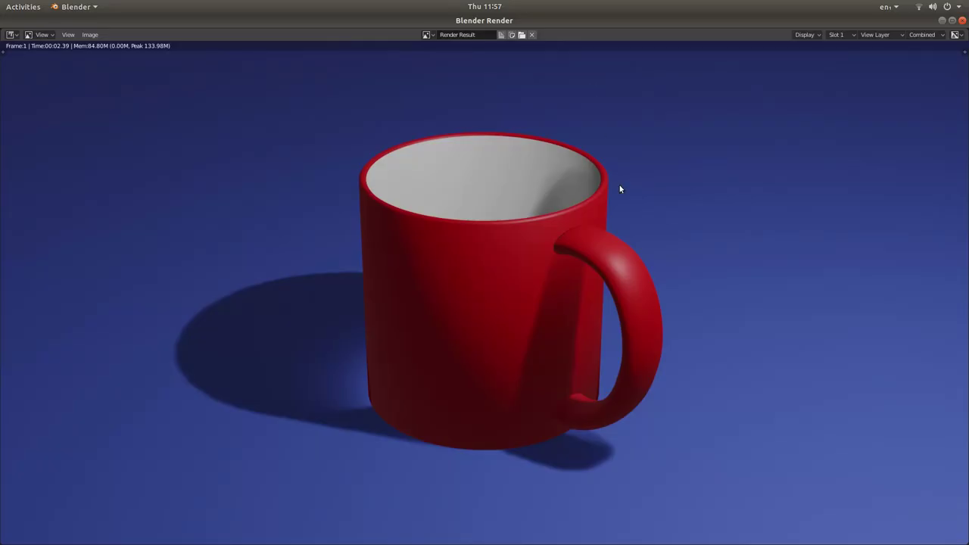
# Start saving the rendered image as a new file and choose the Desktop as its destination folder.
pyautogui.click(89, 36)
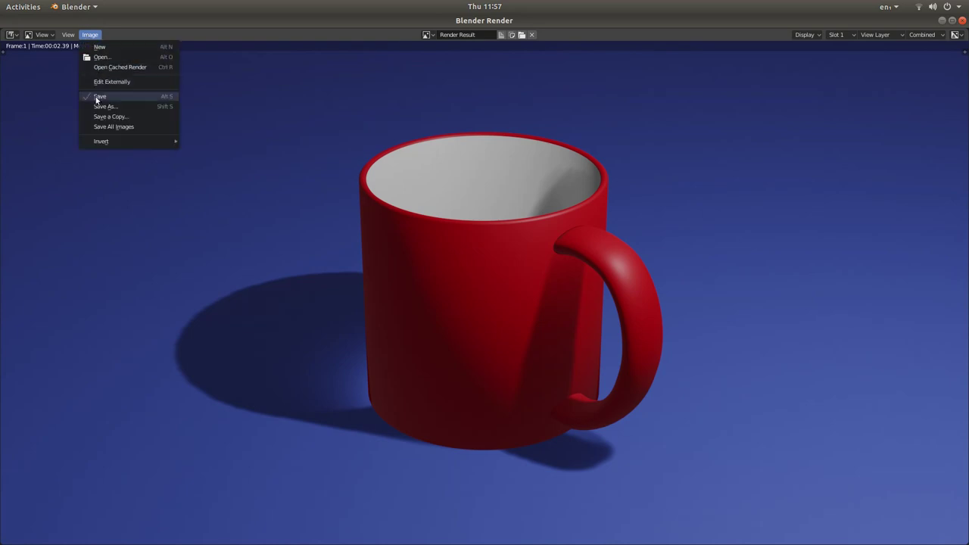
pyautogui.click(111, 107)
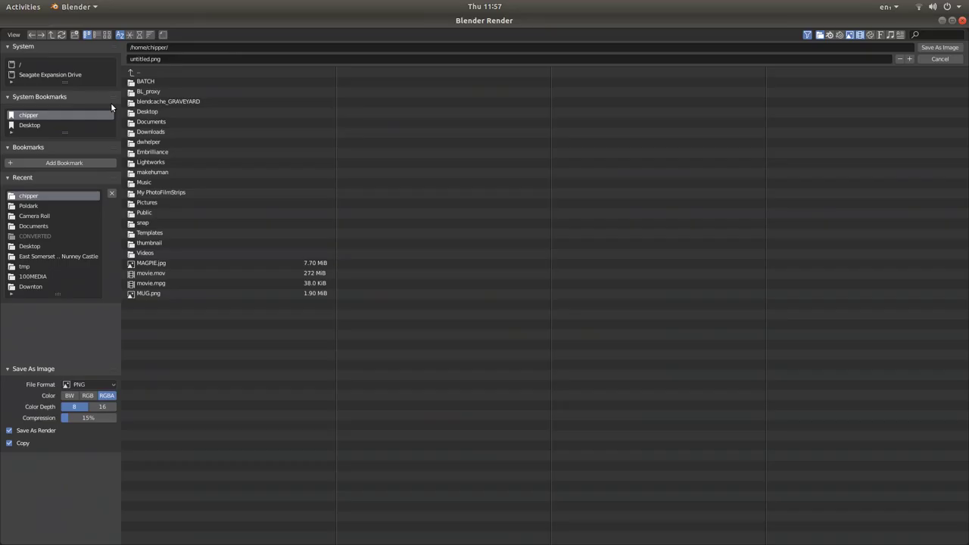
pyautogui.click(31, 126)
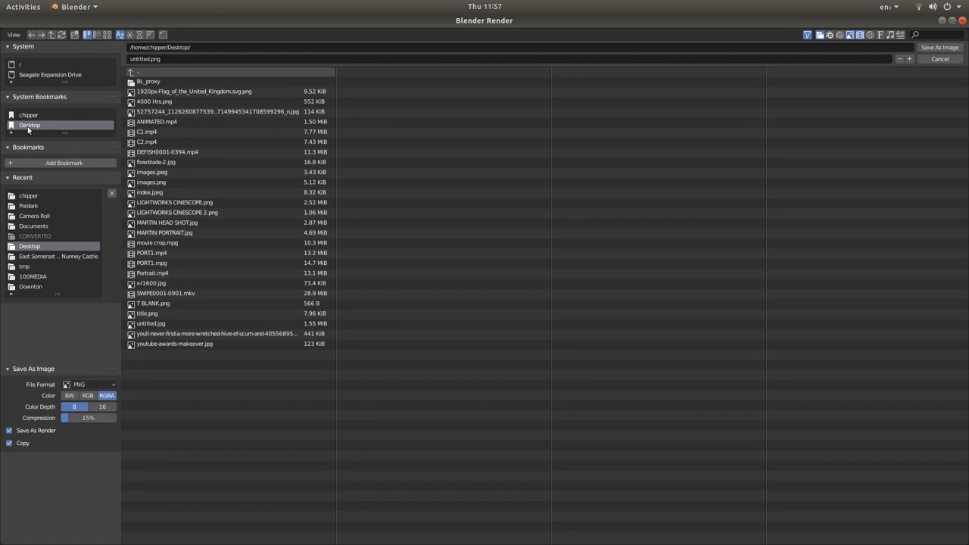
pyautogui.click(133, 73)
pyautogui.click(131, 70)
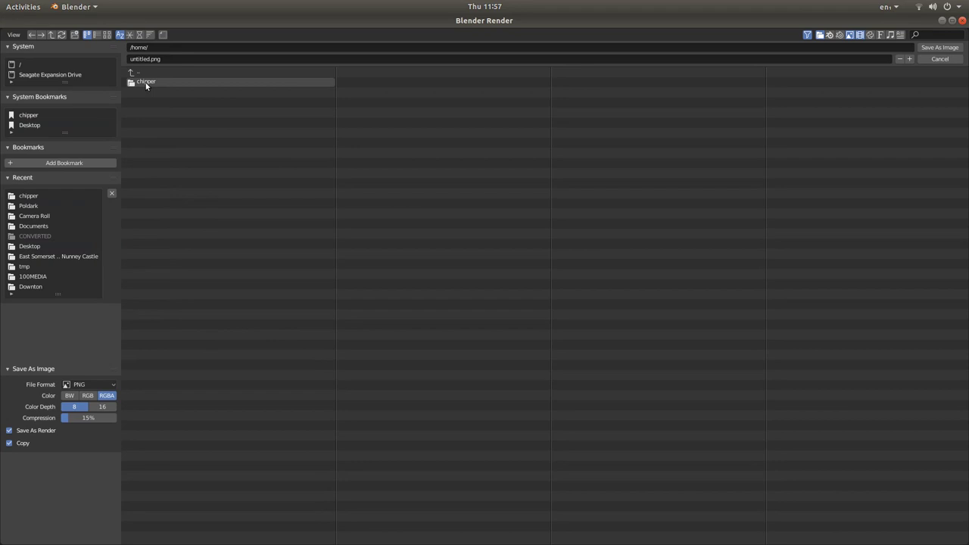
pyautogui.click(145, 82)
pyautogui.click(31, 125)
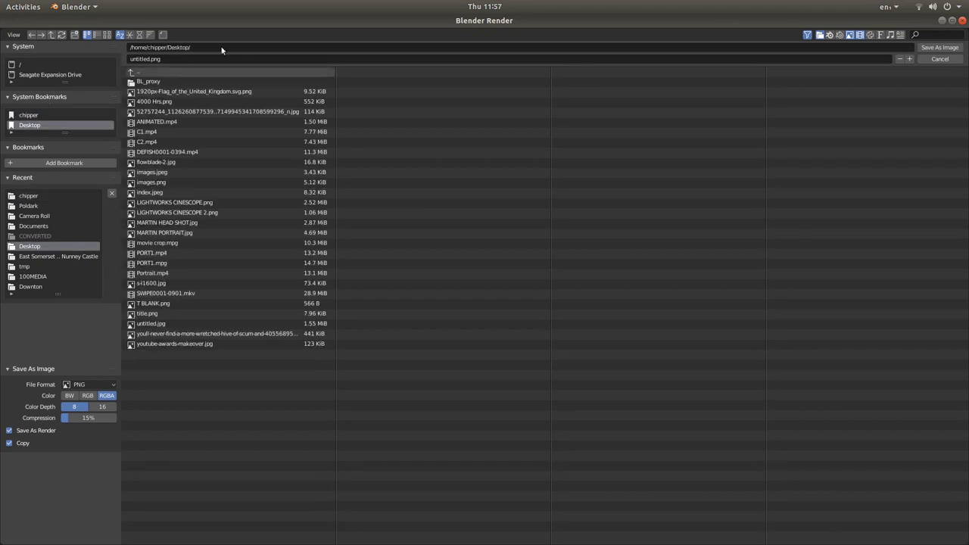
# Name the rendered image MUG 2.png and save it.
pyautogui.click(220, 59)
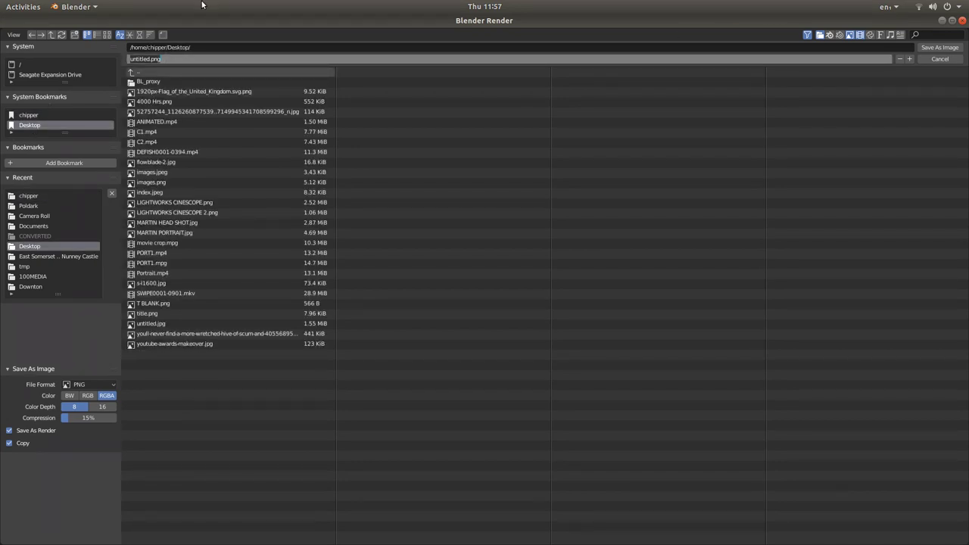
pyautogui.write('M')
pyautogui.write('UG V6')
pyautogui.click(939, 48)
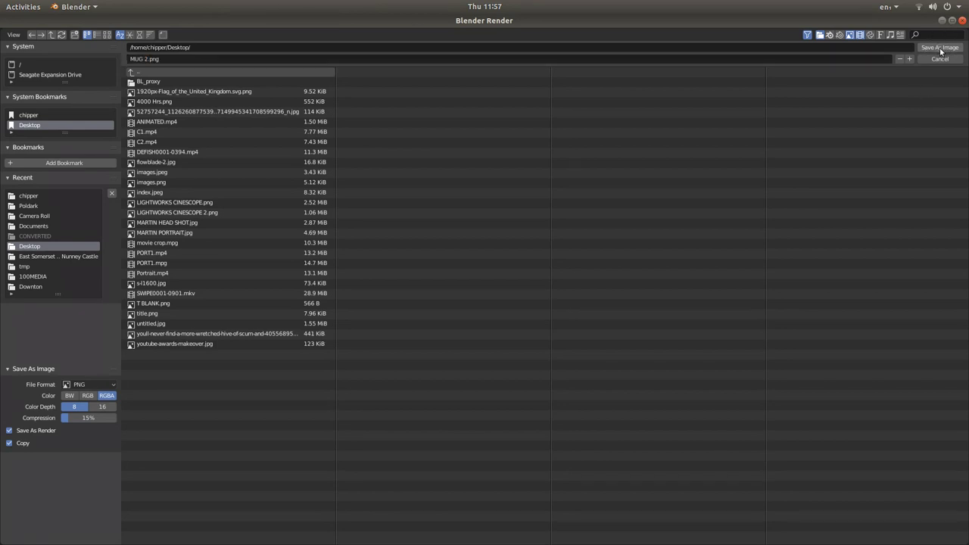
pyautogui.click(941, 49)
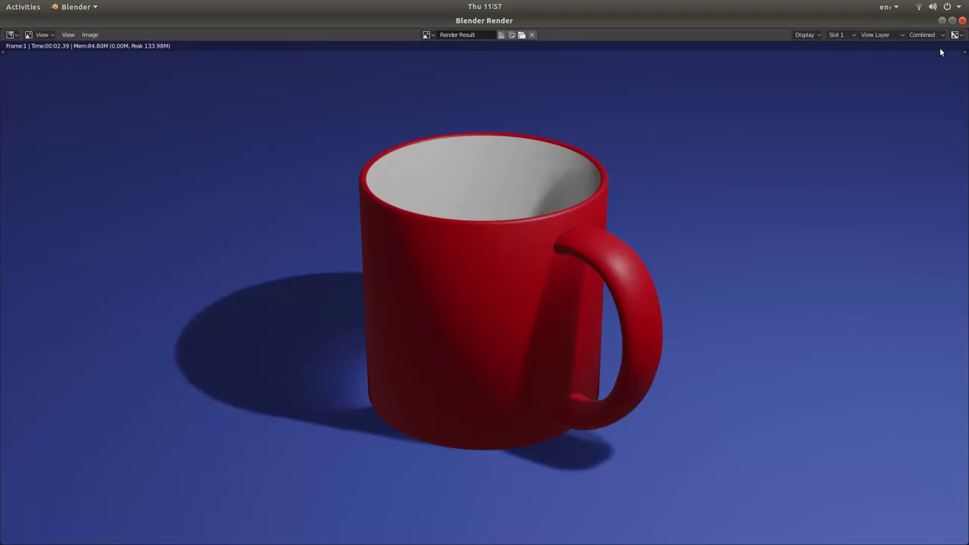
# Minimize both Blender windows, switch to Files, and view MUG 2.png from the Desktop in a maximized Image Viewer.
pyautogui.click(941, 22)
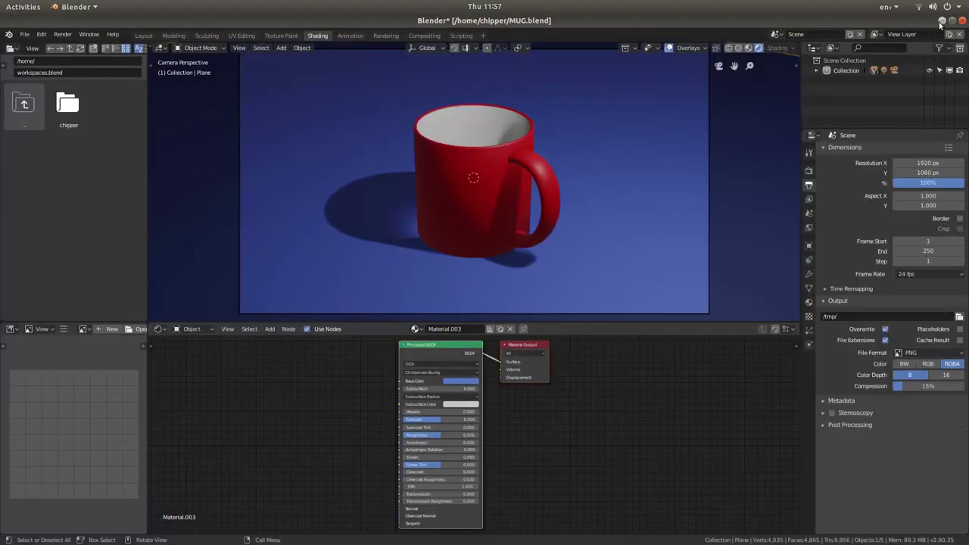
pyautogui.click(941, 22)
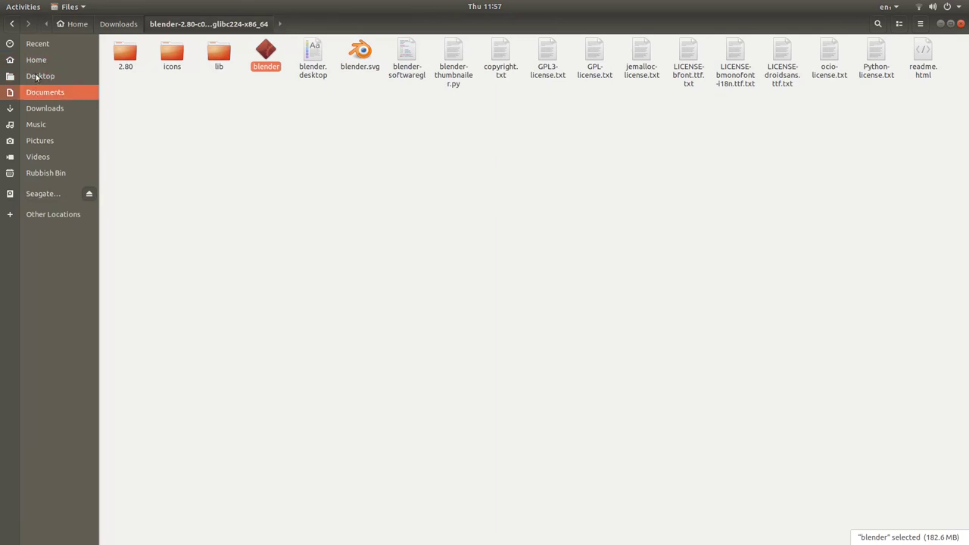
pyautogui.click(40, 76)
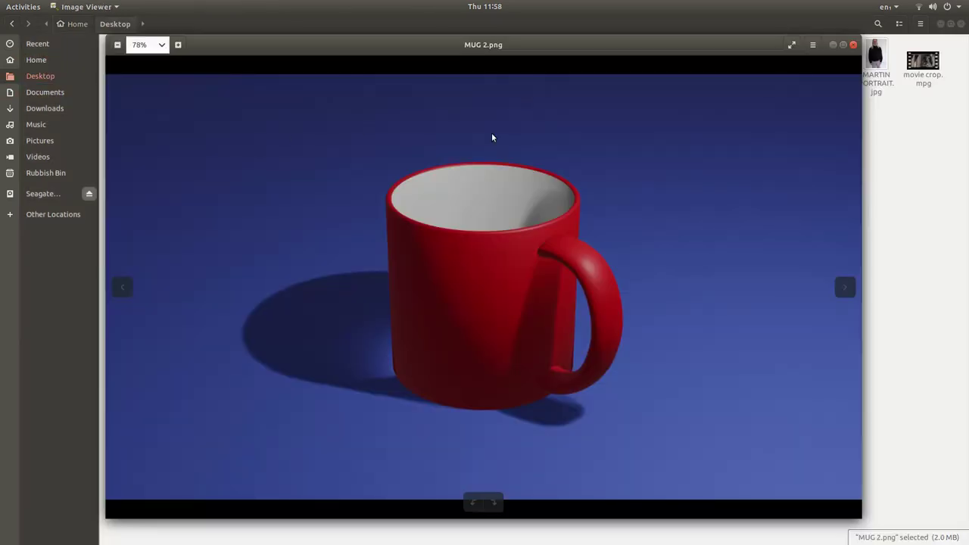
pyautogui.click(843, 44)
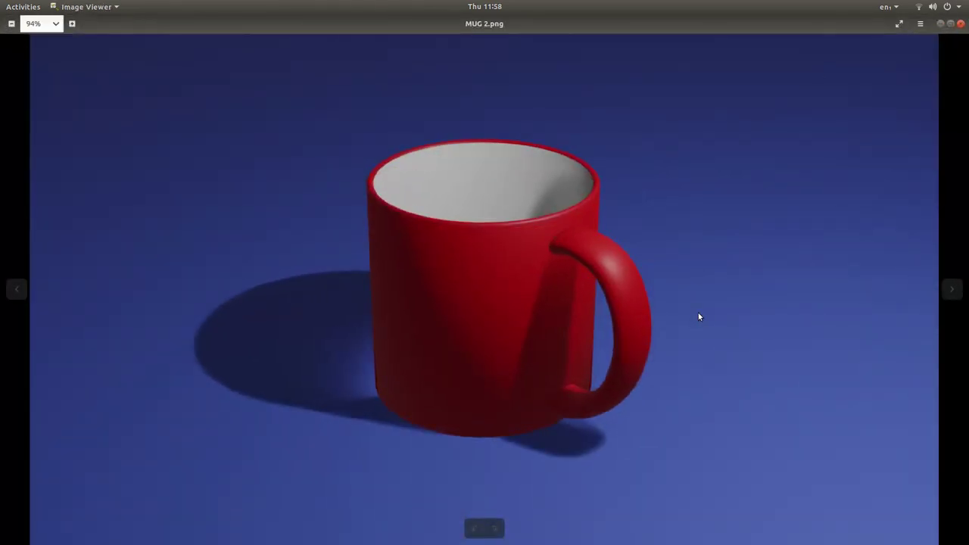